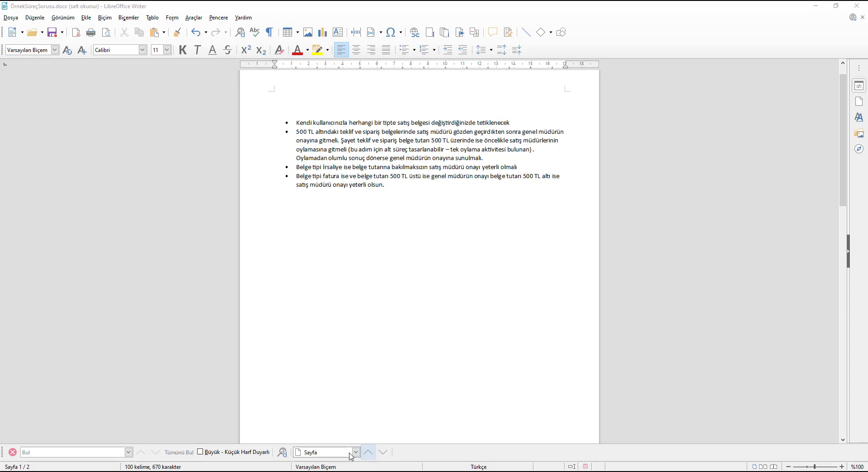
Read the sales document approval rules in the document, marking the sentence about a positive voting result
left_click(340, 146)
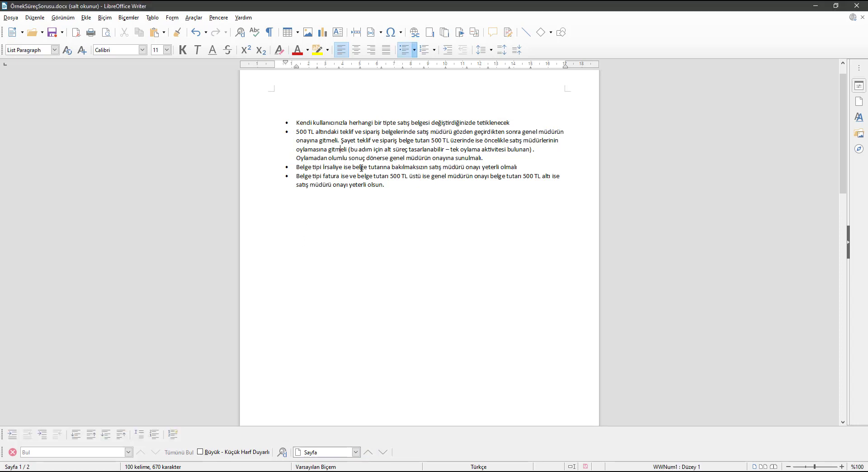
key("End")
left_click_drag(483, 158, 307, 160)
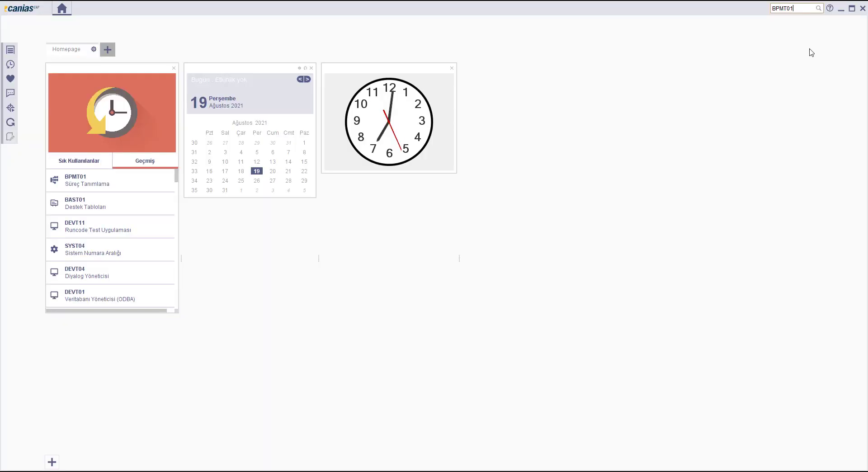
Switch to caniasERP, create a process with ID SALSALESPROC for company 17 in BPMT01, and widen its diagram canvas
key("Return")
left_click(139, 85)
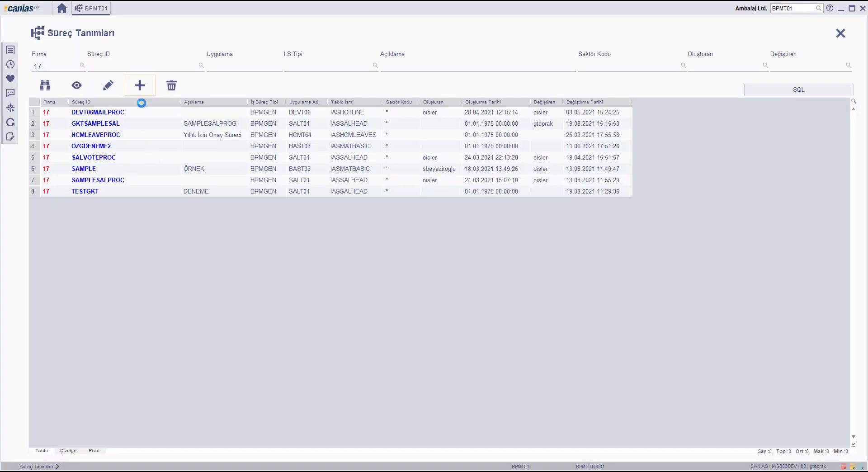
left_click(219, 161)
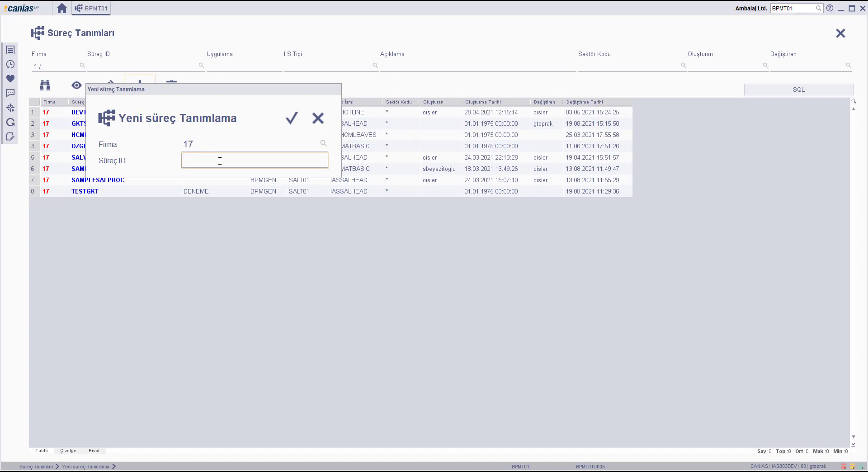
type("SALSALESPROC")
left_click(294, 126)
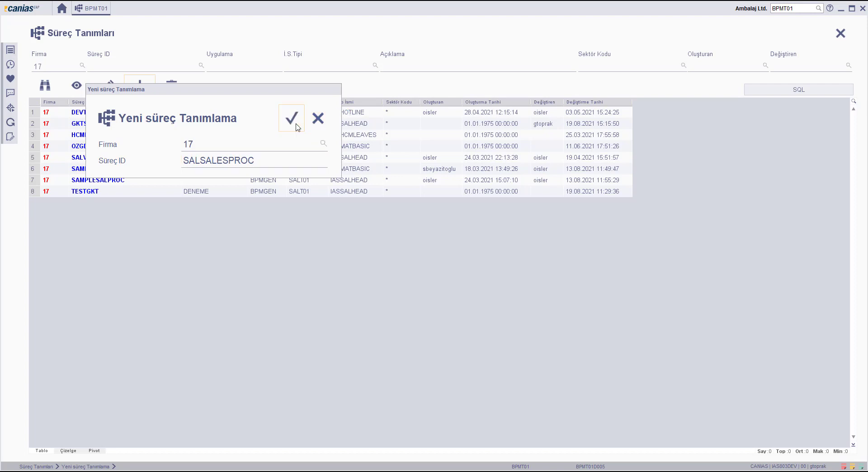
left_click(295, 123)
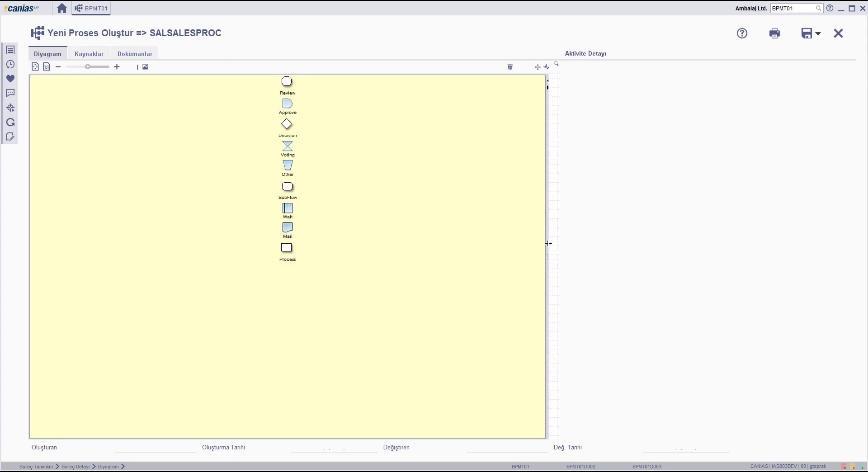
left_click_drag(548, 242, 69, 230)
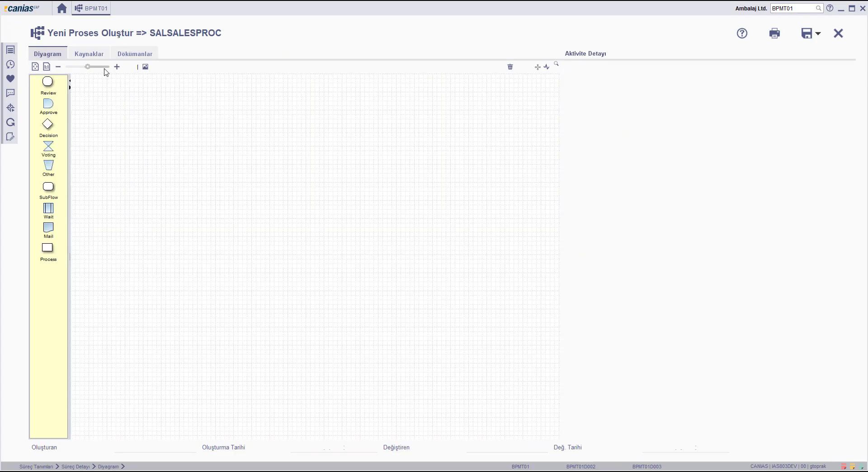
In the process resources, set type BPMGEN - İş Süreçleri Yönetimi, application SALT01 and module SAL - Satış Yönetimi
left_click(92, 54)
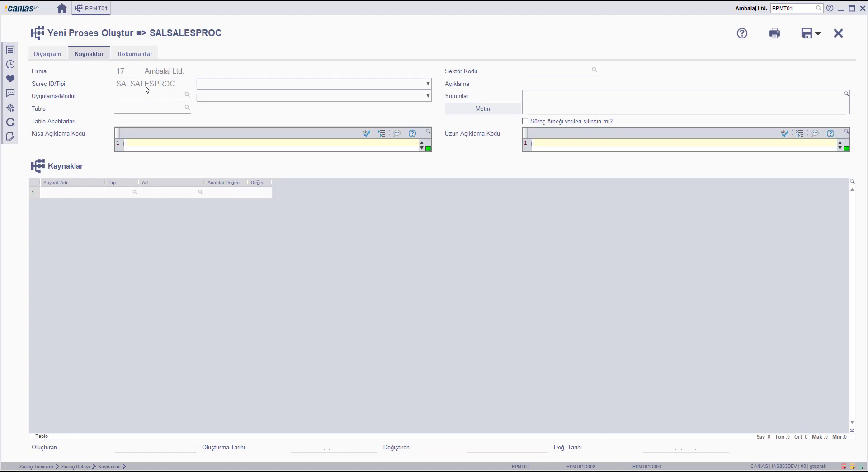
left_click(205, 85)
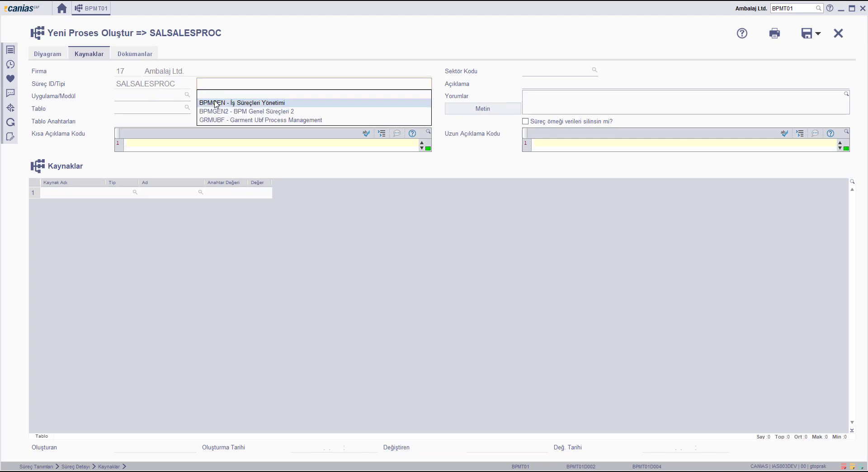
left_click(211, 93)
left_click(159, 94)
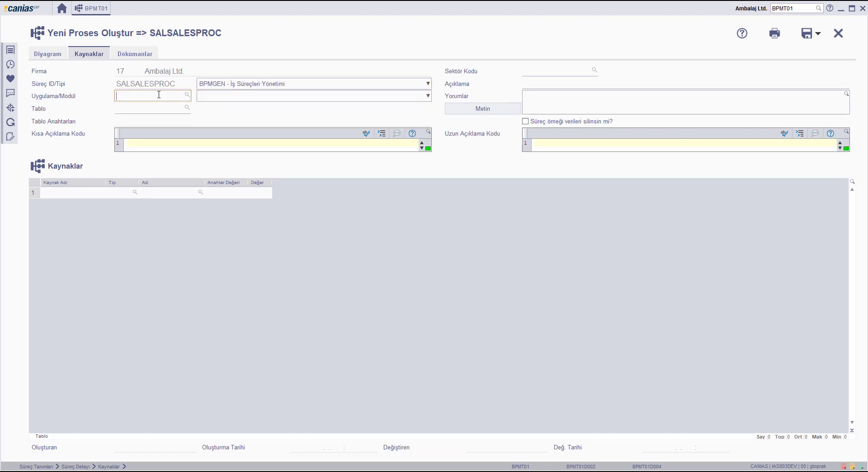
type("SALT01")
key("Tab")
left_click(227, 97)
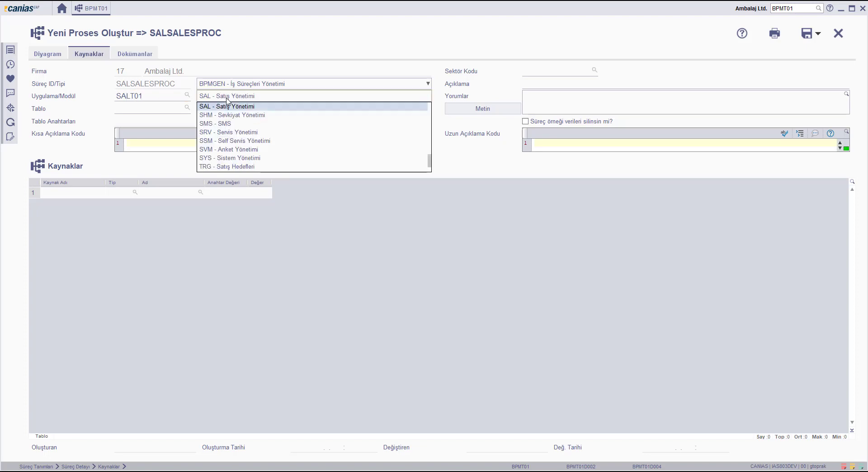
left_click(222, 107)
Set the process's table to IASSALHEAD
left_click(161, 99)
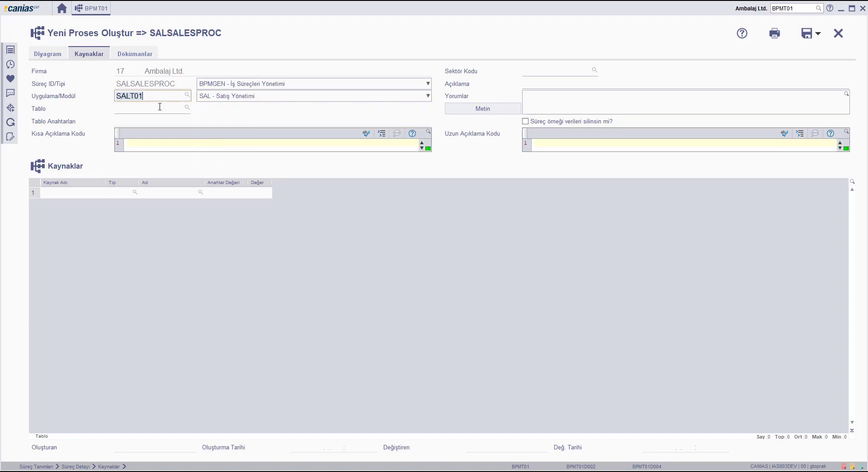
left_click(159, 107)
type("IAS")
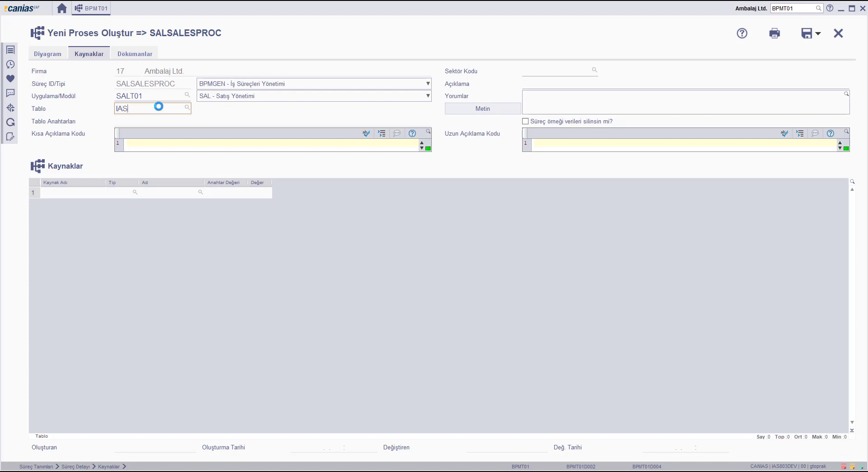
type("SALHEAD")
Begin the short description code with 'Belge Tipi / Numarası:' + IASSALHEAD_DOCTYPE
left_click(150, 144)
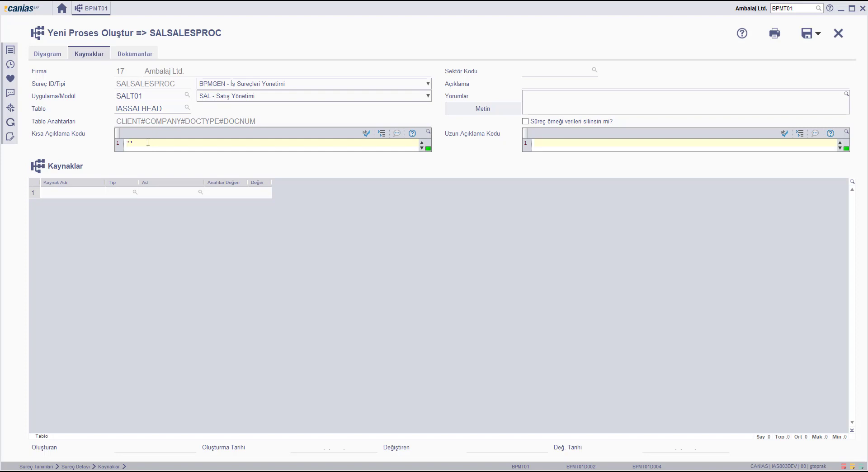
type("Belge")
type(" Tipi '")
type("/ Numarası")
type(":")
key("End")
type("+ IASSALHEAD_DOCY")
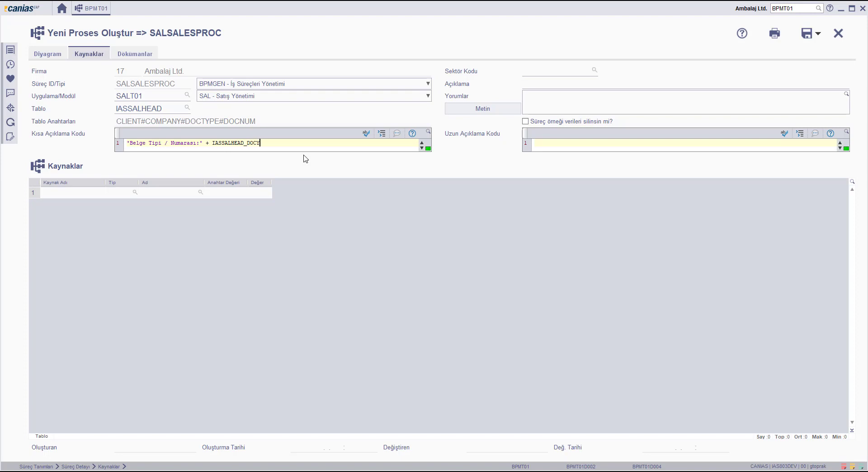
key("BackSpace")
type("TYPE")
Complete the short description code by appending + '/' + IASSALHEAD_DOCNUM; to the expression
type(" + ''")
type("/")
type(" + IASSALHEA")
type("D")
type("_")
type("DOCNY")
key("BackSpace")
type("UM;")
Enter the process description "Satış Süreç Örneği" and set the sector code to *
left_click(561, 82)
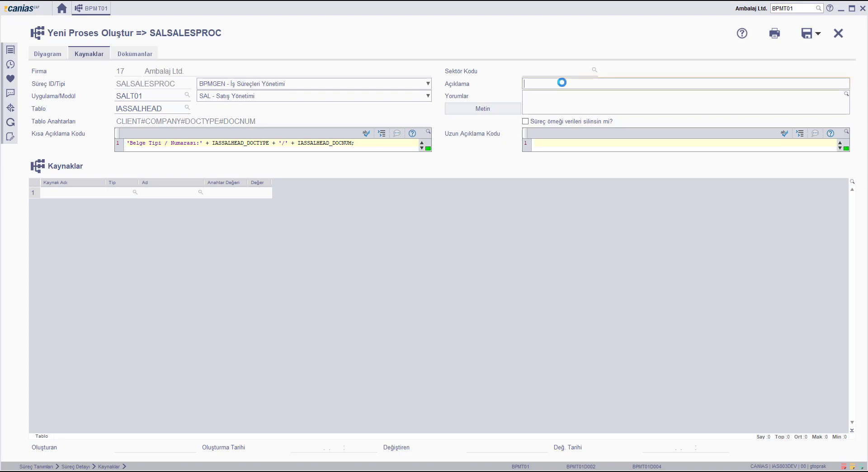
type("Satış Süreç Örneği")
left_click(594, 70)
double_click(536, 105)
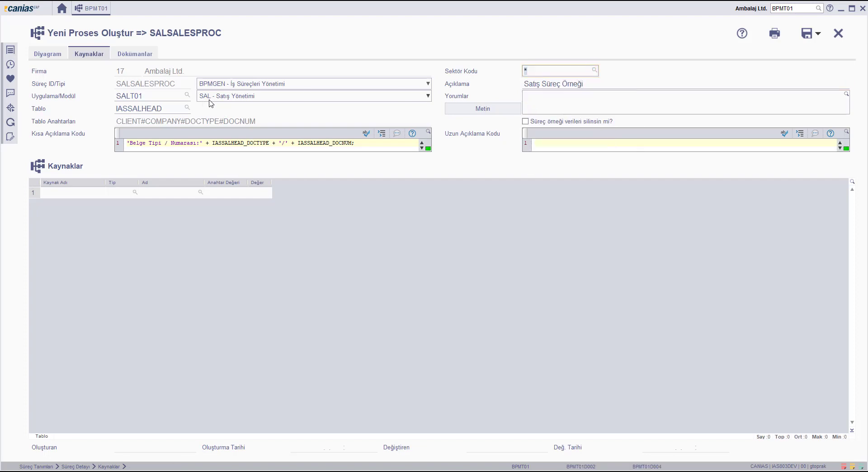
Place an Other activity on the process diagram and select it
left_click(54, 54)
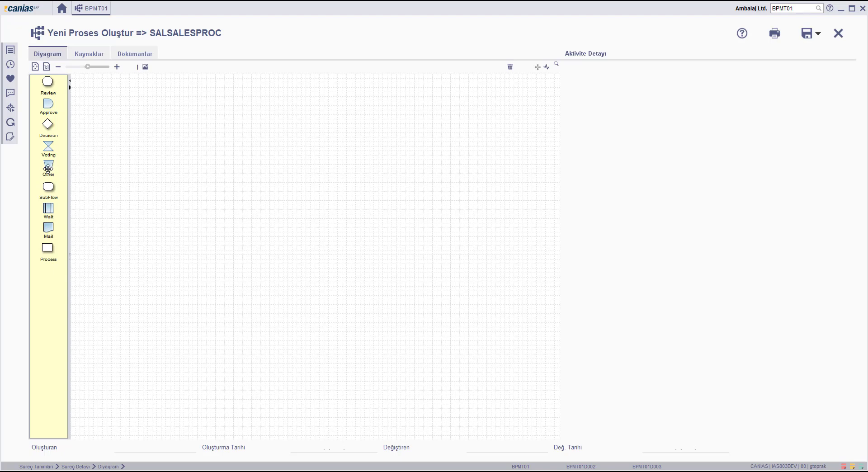
left_click_drag(48, 166, 125, 206)
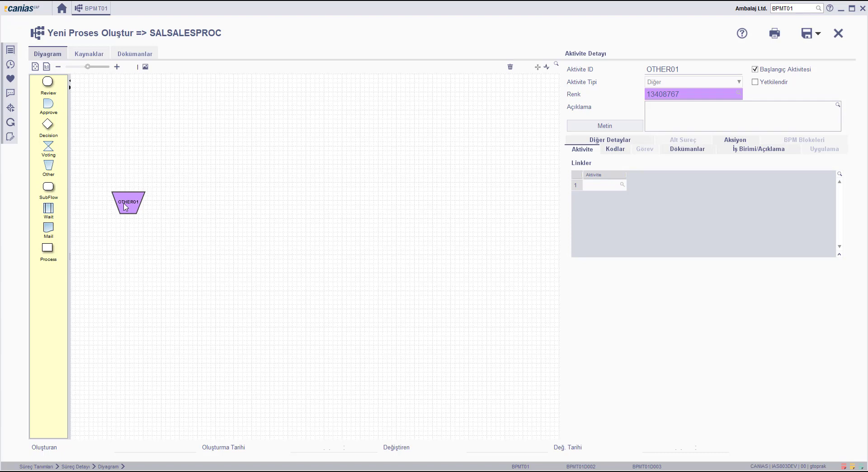
left_click(124, 203)
In OTHER01's post-activity code, write IF IASSALHEAD_ISINVCHAR == 1 THEN with NEXTACTIVITY = ''; followed by an ELSE branch
left_click(615, 152)
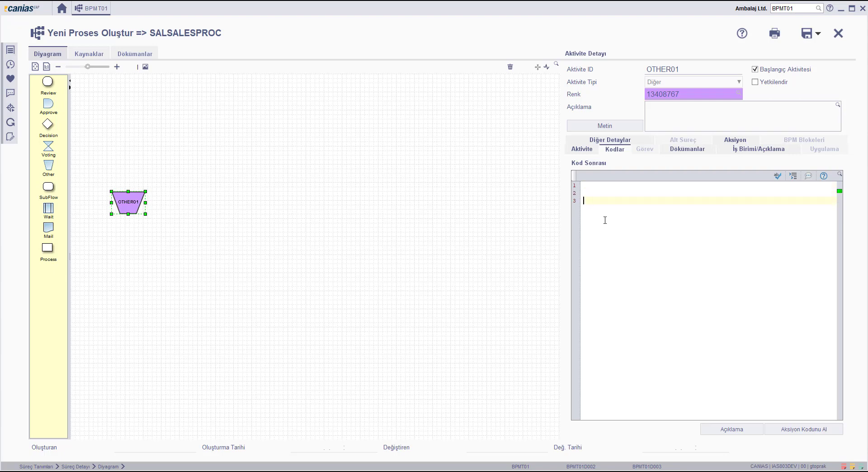
type("IF IASSALHHEAD_ISINCCHAR == 1 THEN")
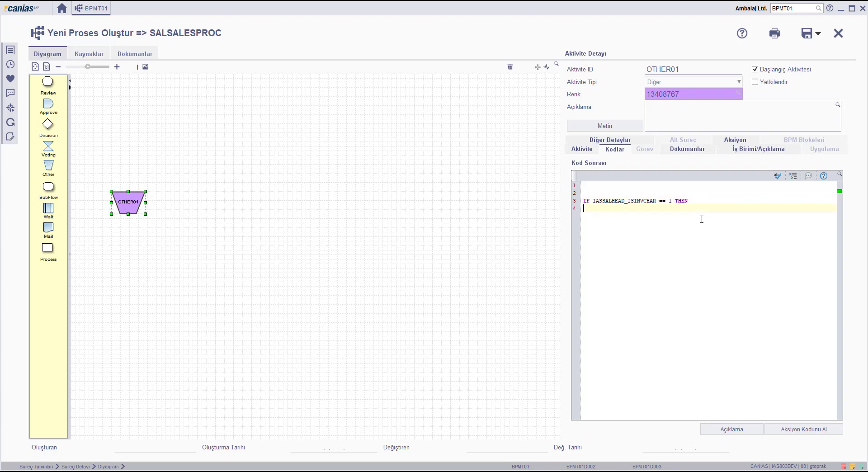
type("NEXTACTIVITY = '';ELSEİF")
key("BackSpace")
key("BackSpace")
Inside the ELSE branch, add a nested IF IASSALHEAD_ISDELCHAR == 1 THEN condition with its own ELSE
type("IF IAS")
type("SALHEAD_ISDE")
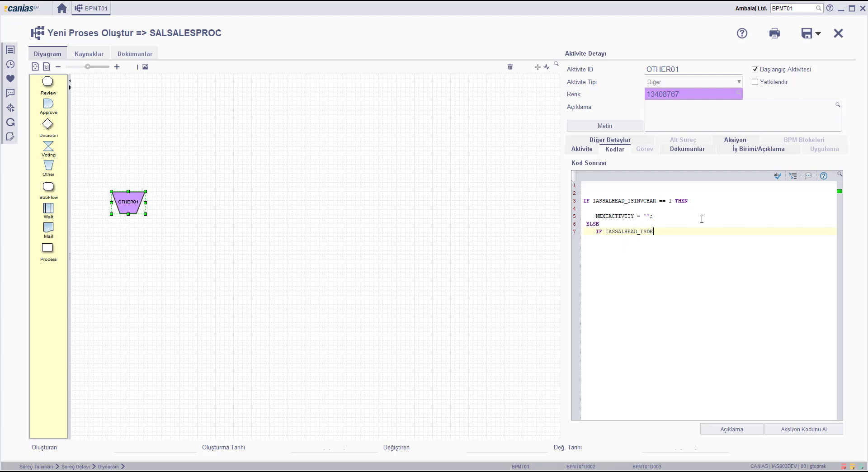
type("LCHAR ==")
type(" 1 TJ")
key("BackSpace")
type("HENEKSE")
key("BackSpace")
key("BackSpace")
type("L")
key("BackSpace")
key("BackSpace")
type("LSE")
key("Return")
key("Return")
Close both the nested and the outer IF blocks with ENDIF;
type("EN")
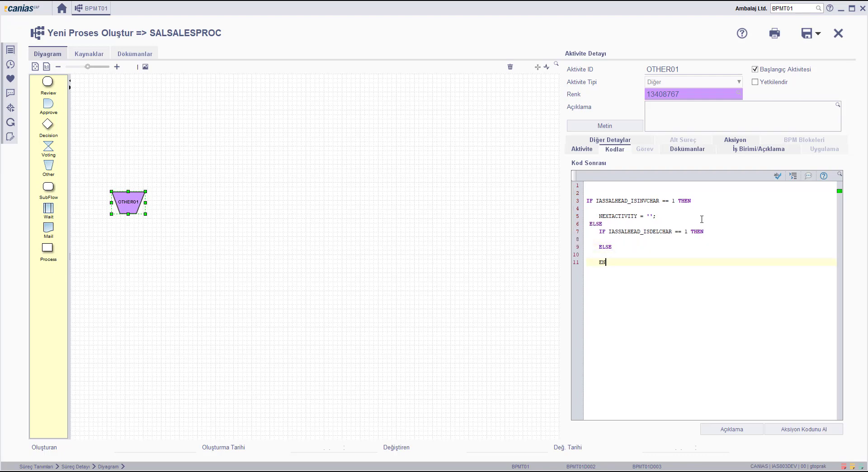
type("DIF;")
key("Return")
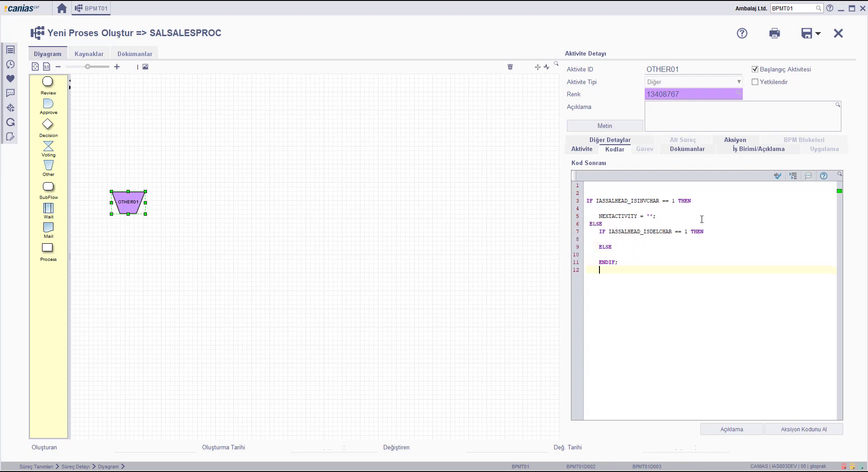
key("Return")
key("BackSpace")
type("ENDIF;")
Copy the NEXTACTIVITY = ''; line into both branches of the nested ISDELCHAR condition
left_click_drag(657, 216, 600, 216)
key("ctrl+c")
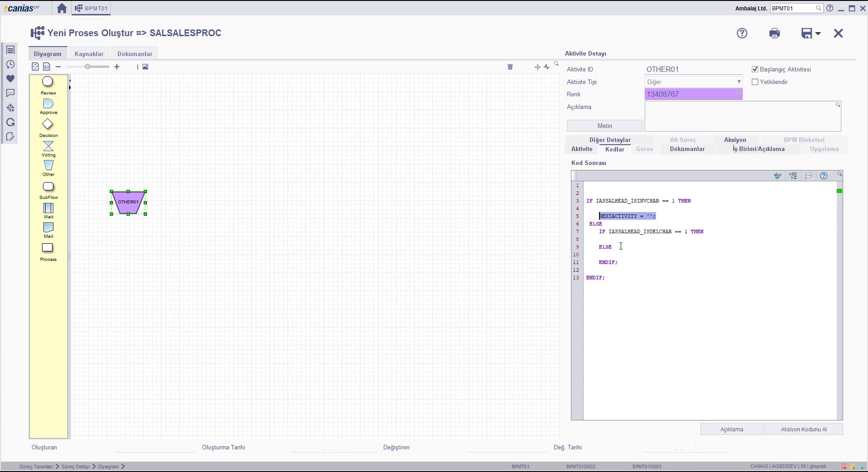
left_click(623, 239)
key("ctrl+v")
left_click(629, 256)
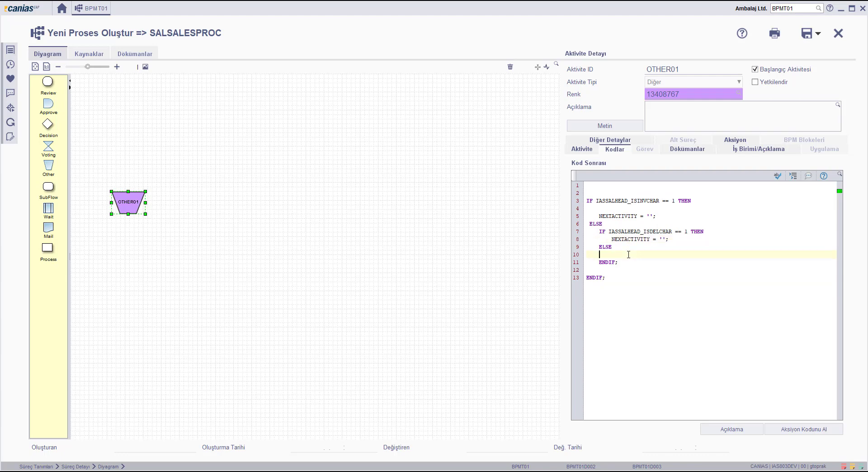
key("Tab")
key("ctrl+v")
left_click(654, 217)
left_click(657, 264)
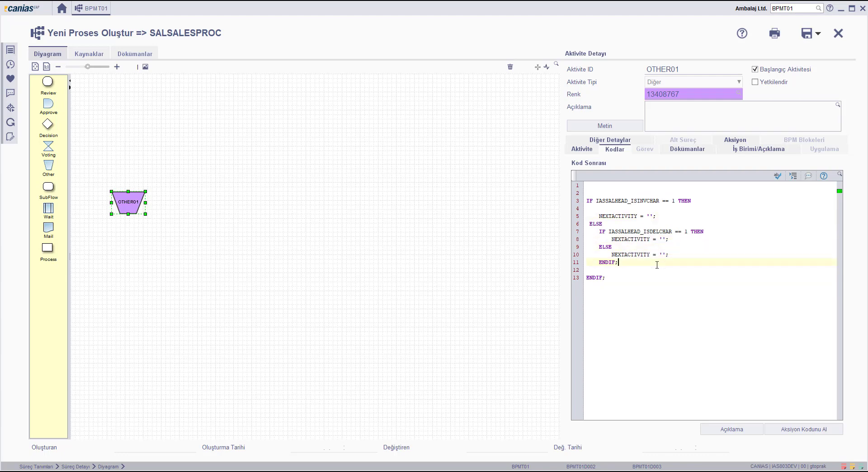
left_click(656, 217)
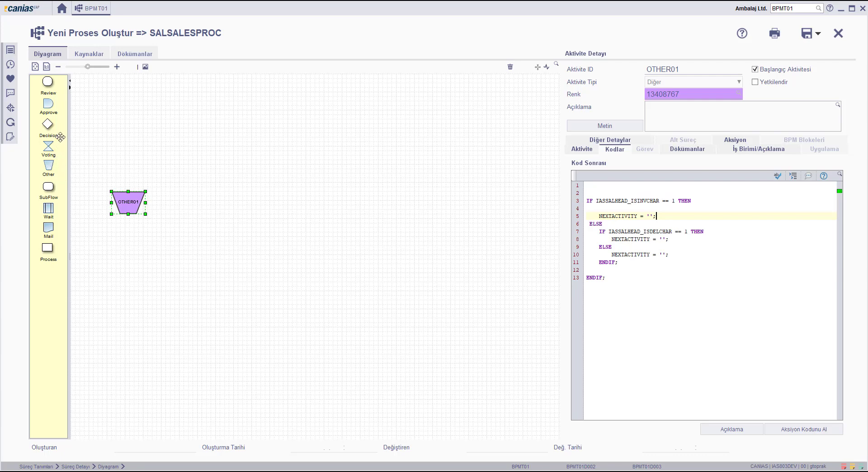
Add a Decision activity beside OTHER01 and set its source table to IASSALHEAD
left_click_drag(61, 136, 212, 208)
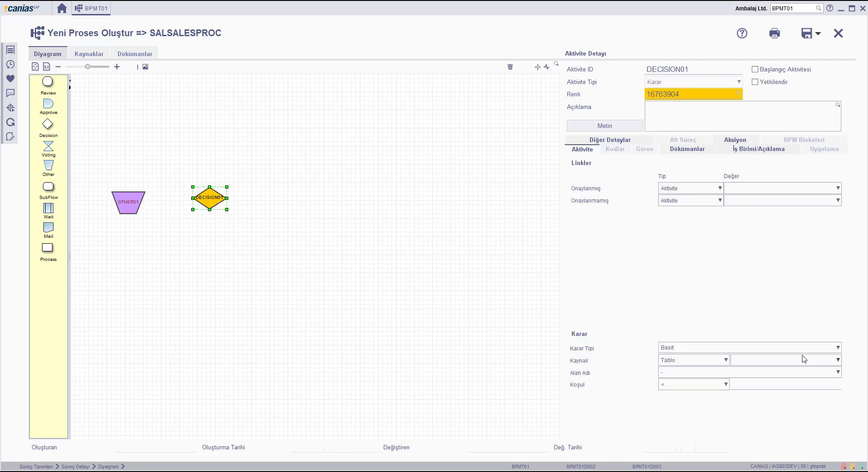
left_click(775, 362)
left_click(672, 305)
left_click(794, 360)
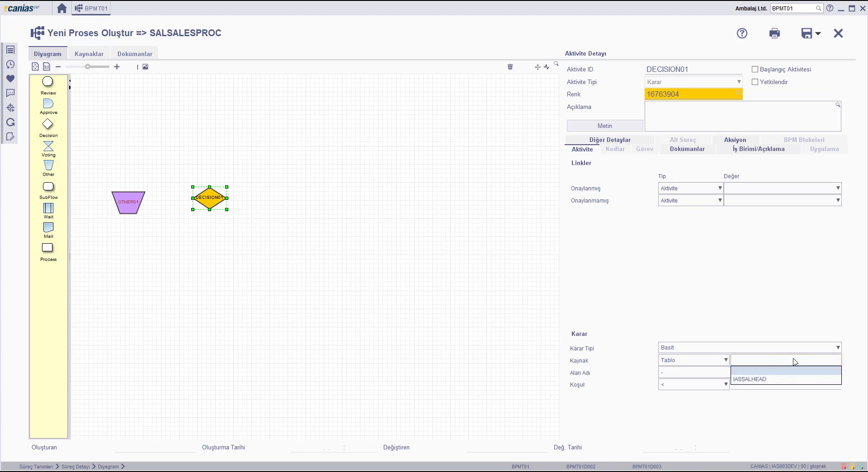
left_click(750, 380)
Set the DECISION01 condition to the GRANDTOTAL - Genel Toplam field being >= 500
left_click(700, 374)
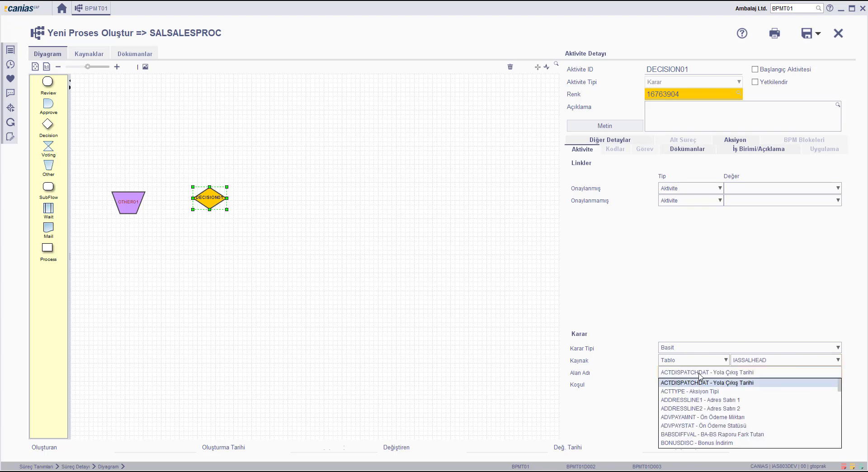
key("g")
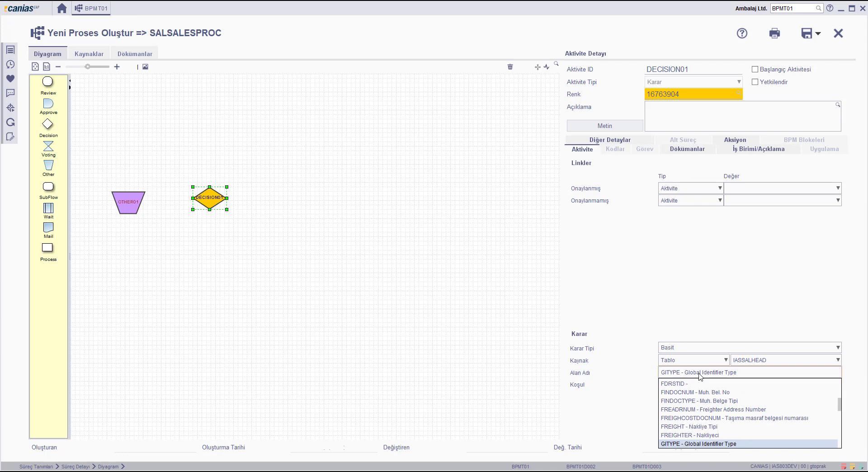
key("o")
key("r")
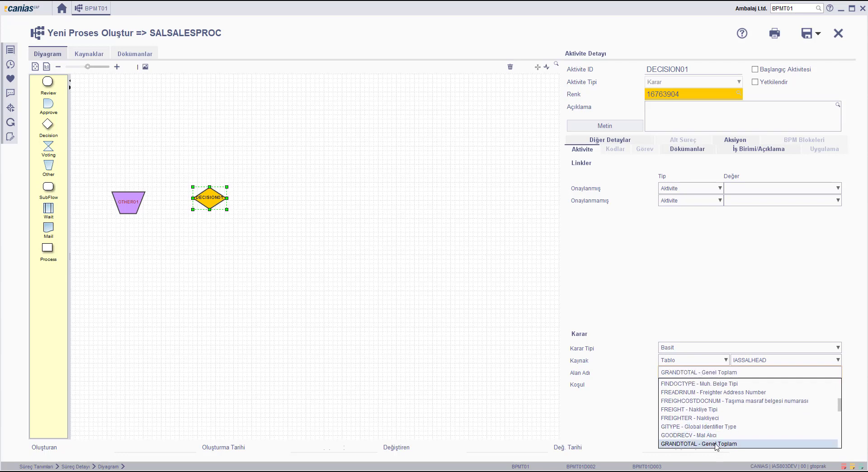
key("Return")
left_click(755, 385)
type("500")
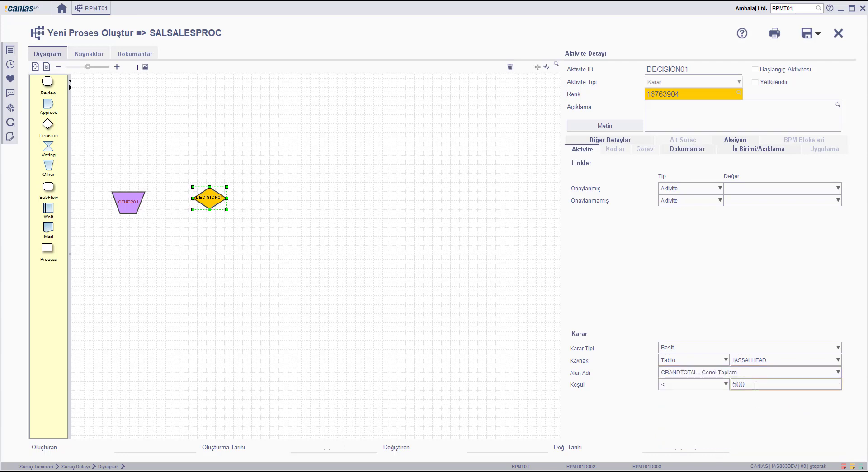
left_click(683, 387)
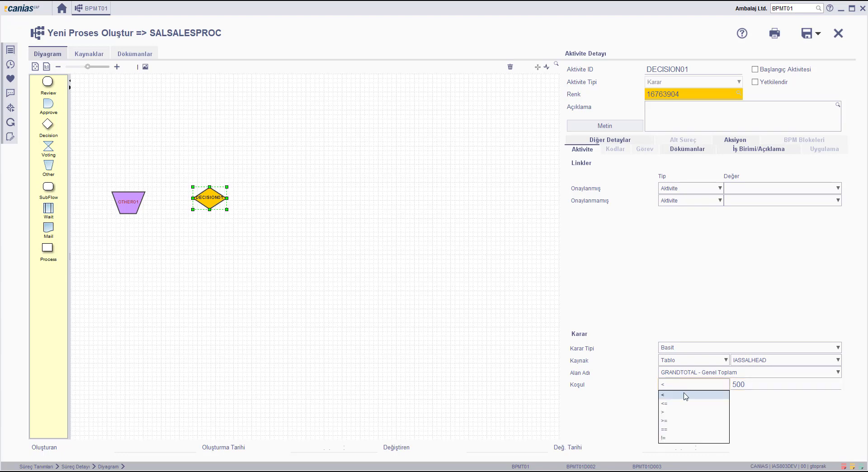
left_click(677, 421)
left_click(344, 225)
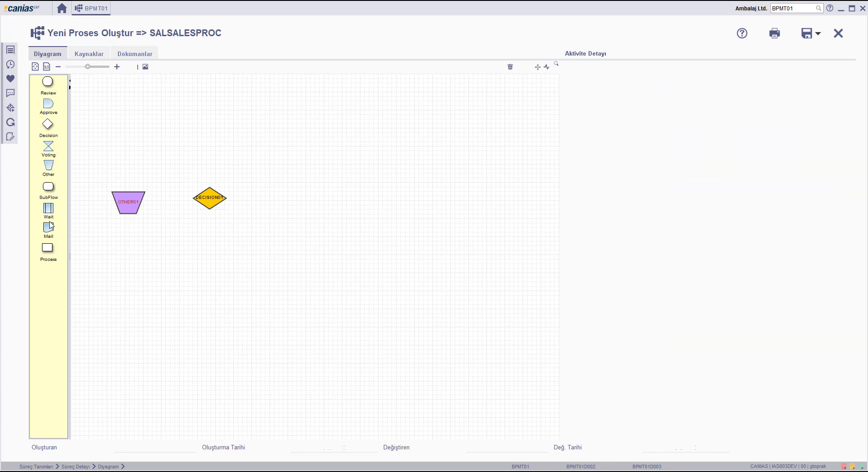
Add a Mail activity beyond DECISION01 on its far side from OTHER01 and link it as the decision's approved (Onaylanmış) target
left_click_drag(48, 227, 302, 201)
left_click(212, 197)
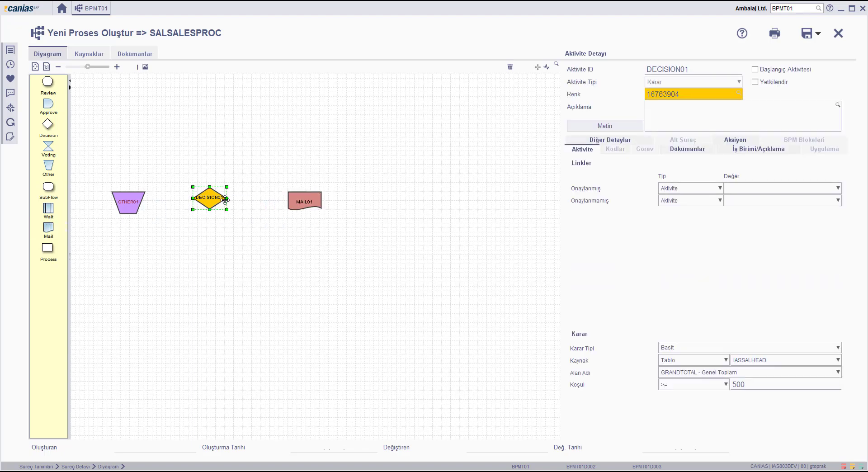
left_click(760, 189)
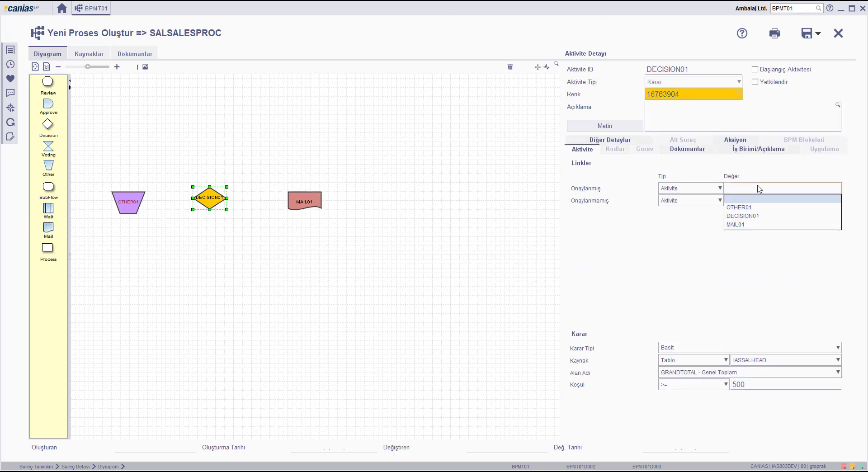
left_click(748, 225)
Add a second Mail activity above DECISION01, link it as the not-approved (Onaylanmamış) target, and align the decision with its neighbours
left_click_drag(47, 228, 209, 120)
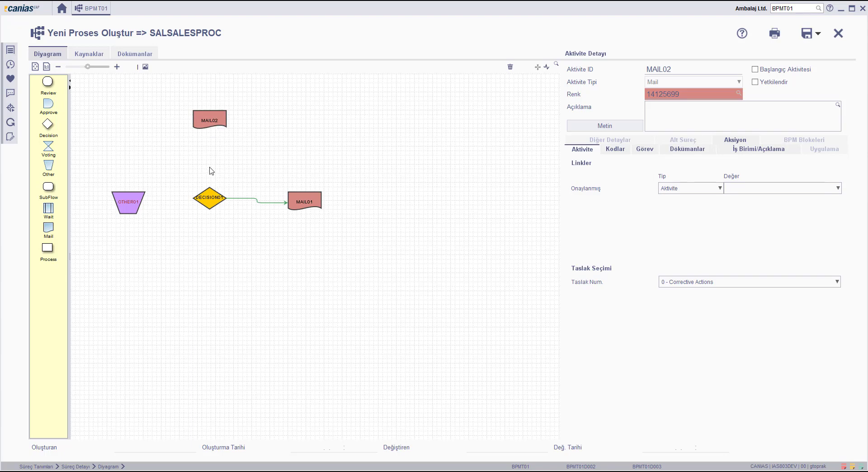
left_click(209, 190)
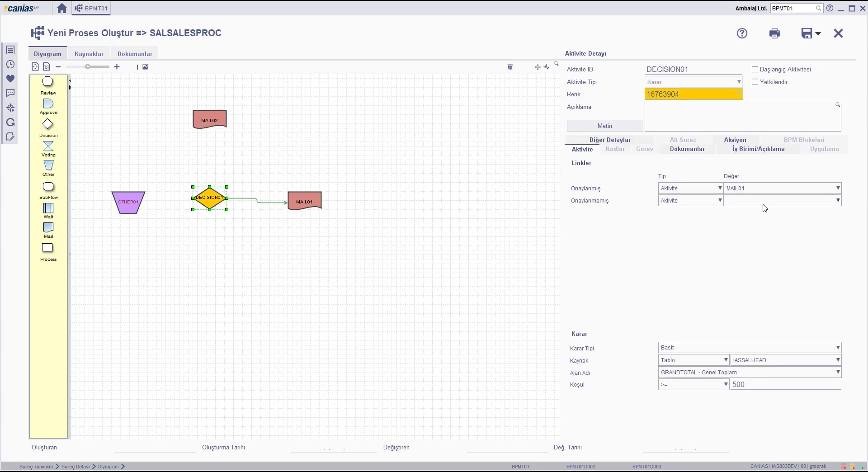
left_click(763, 201)
left_click(748, 245)
left_click(202, 141)
left_click_drag(208, 196, 204, 201)
left_click(151, 207)
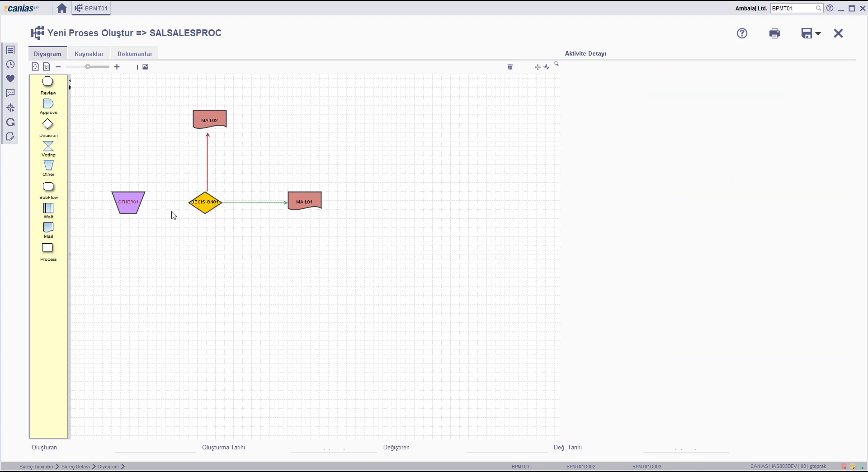
Link the OTHER01 activity to DECISION01
left_click(131, 203)
left_click(588, 151)
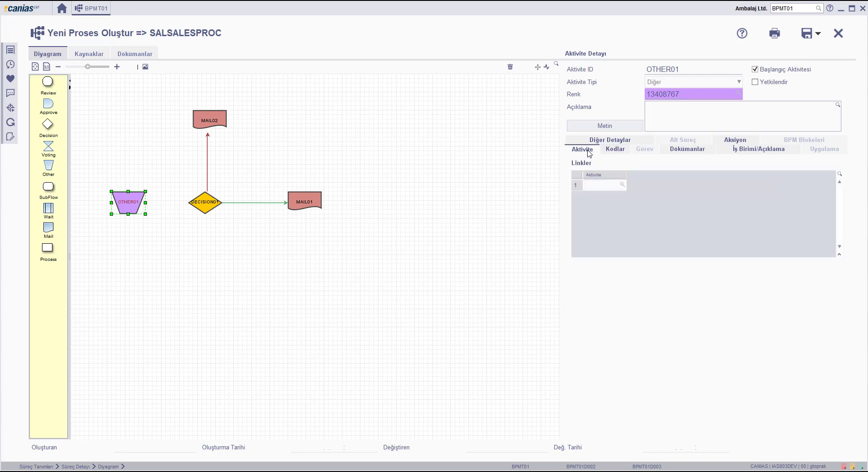
left_click(597, 184)
type("DEC")
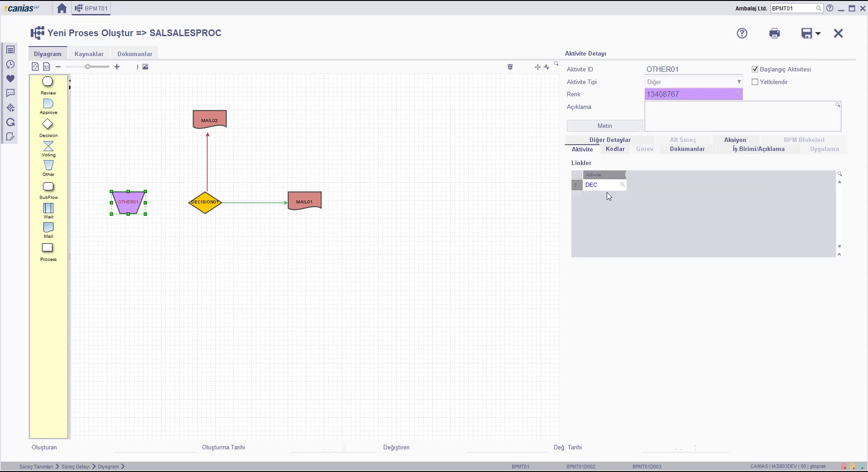
type("ISION01")
key("Return")
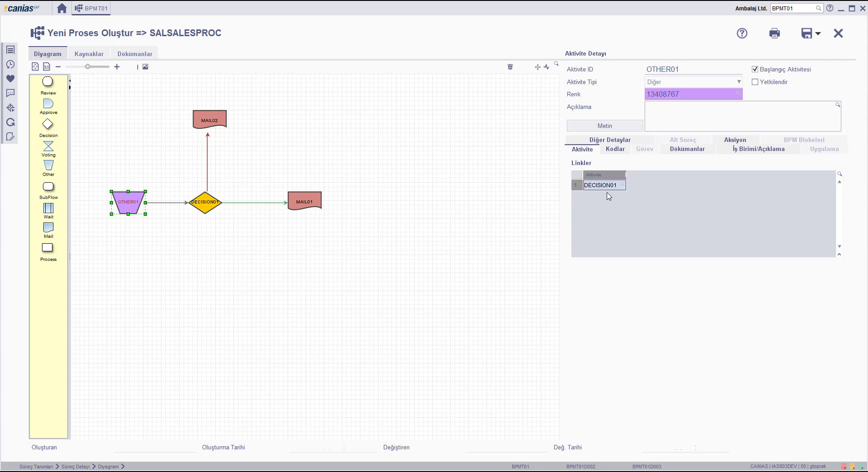
Add MAIL02 as a second linked activity of OTHER01
left_click(577, 186)
left_click(608, 196)
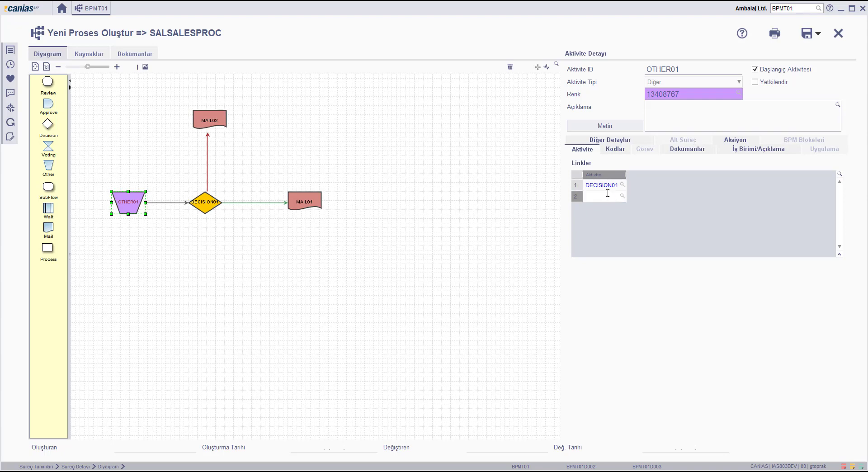
type("MAIL02")
key("Return")
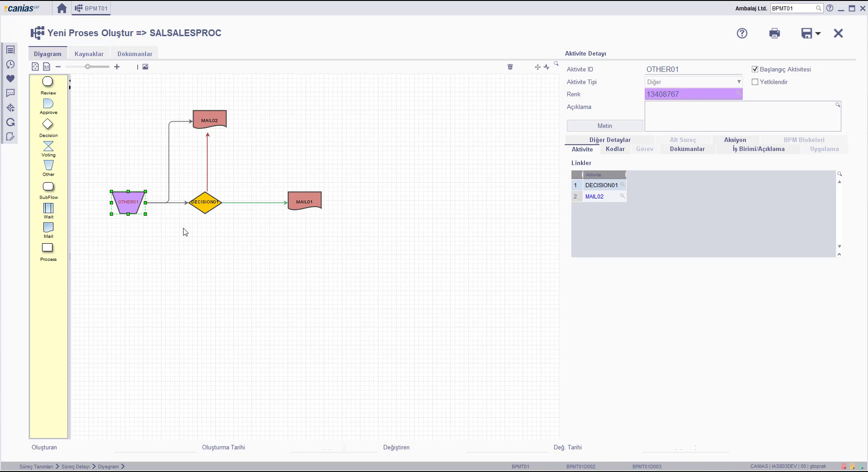
In OTHER01's code, set NEXTACTIVITY to 'DECISION01' in the ISINVCHAR branch and 'MAIL02' in the ISDELCHAR branch
left_click(615, 150)
left_click_drag(675, 262, 612, 240)
left_click(671, 249)
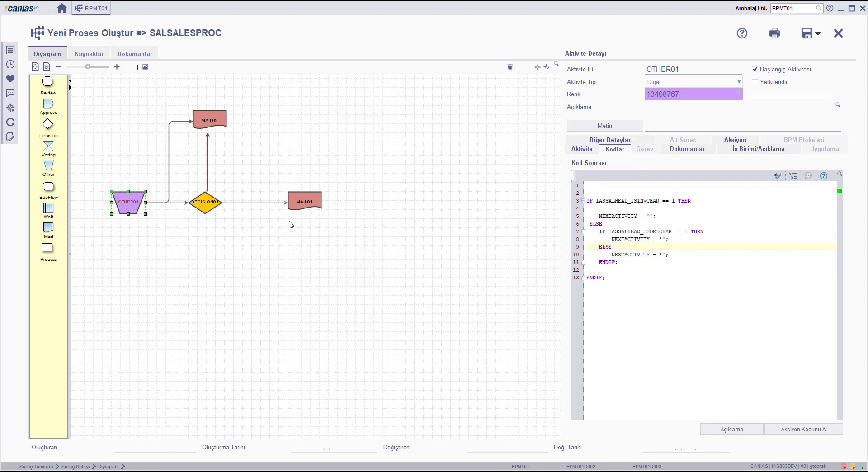
left_click(206, 203)
left_click(141, 195)
left_click(649, 216)
type("DECISION01")
left_click(665, 239)
type("MAIL02")
left_click(136, 215)
left_click(134, 213)
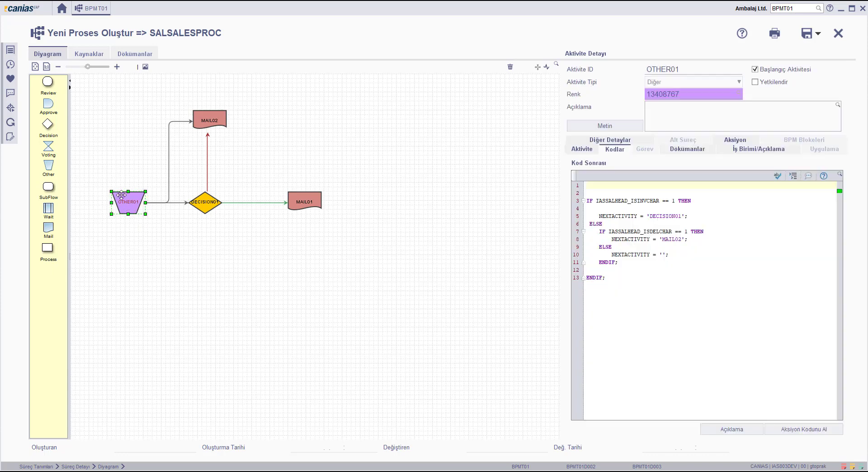
Add a second Decision activity below DECISION01 and link OTHER01 to it as DECISION02
left_click_drag(47, 126, 196, 305)
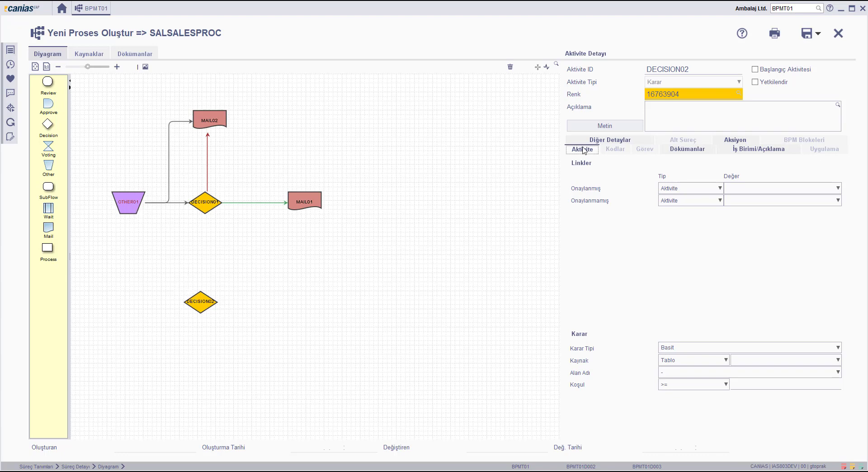
left_click(127, 202)
left_click(577, 197)
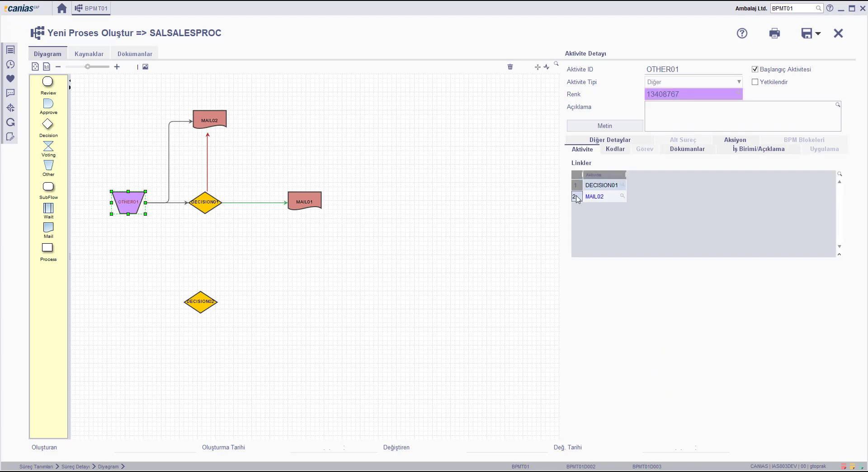
key("Down")
type("DE")
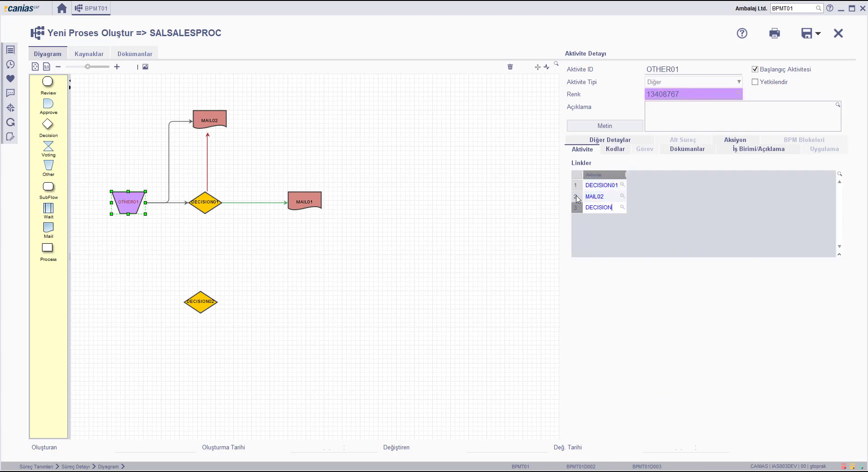
type("CISION02")
key("Return")
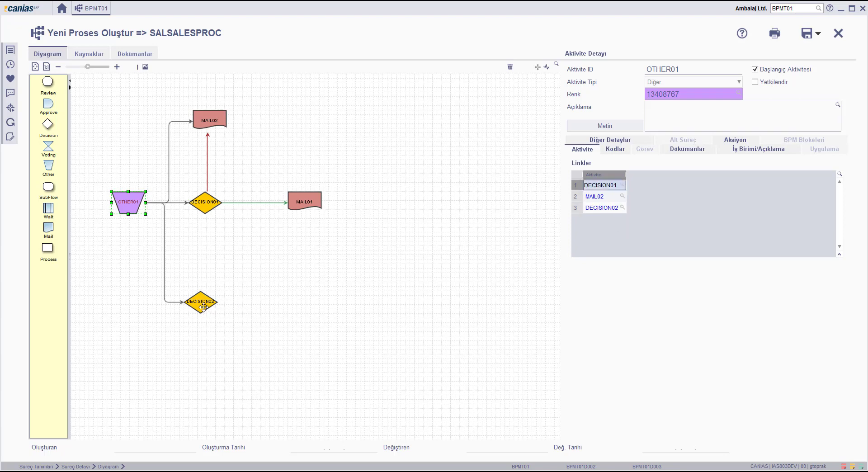
Try the Karışık decision type on the DECISION02 activity
left_click(203, 306)
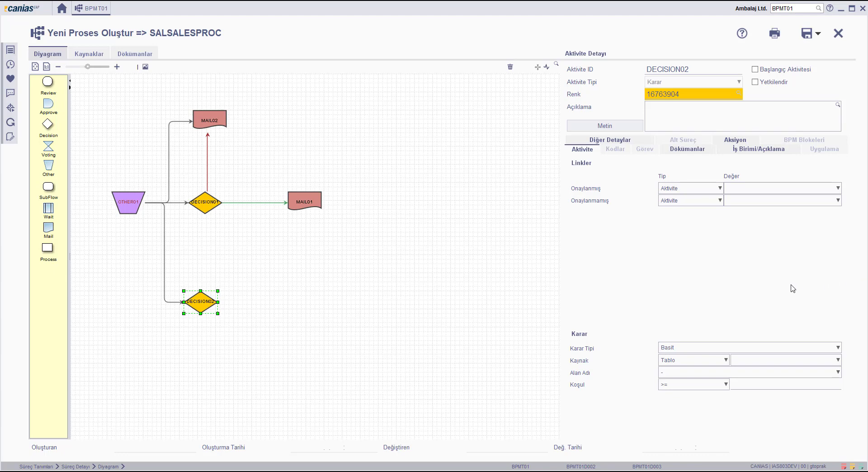
left_click(309, 278)
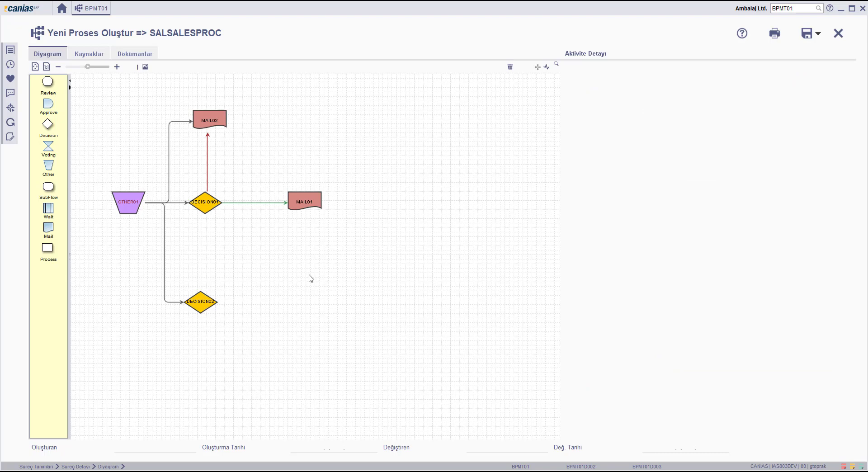
left_click(205, 300)
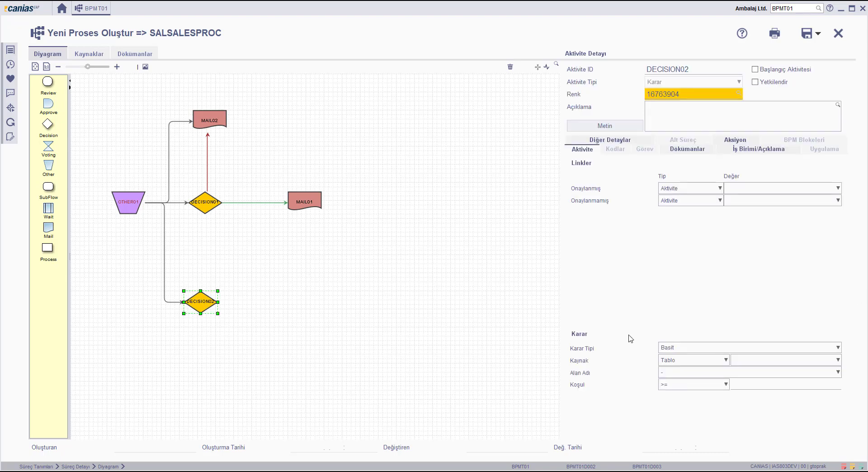
left_click(729, 349)
left_click(727, 367)
left_click(638, 382)
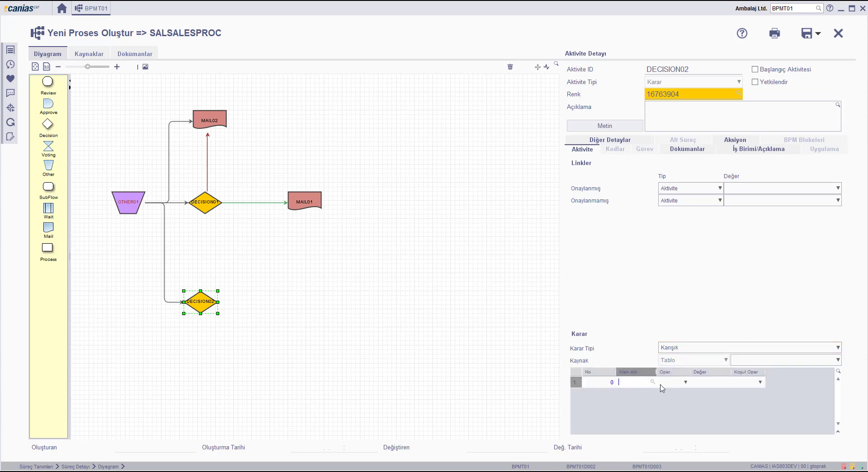
Set DECISION02's decision type to Kod Çalıştır and enter the code line IF SOURCETB_GRANDTOTAL > 500 THEN
left_click(697, 347)
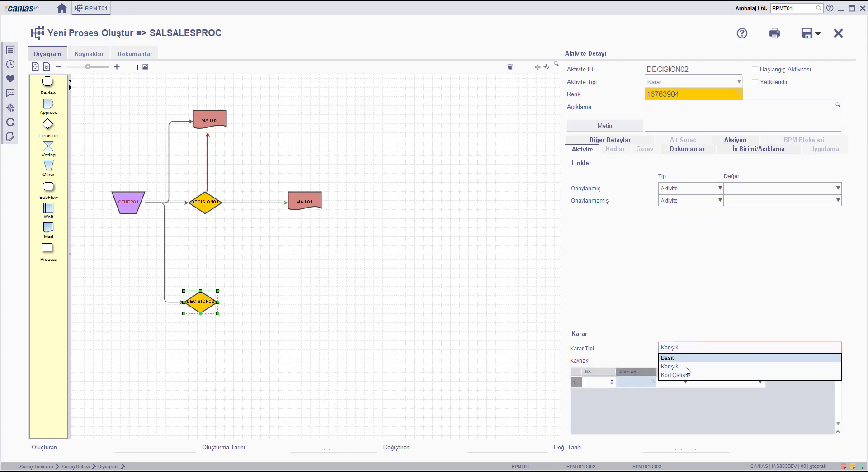
left_click(687, 375)
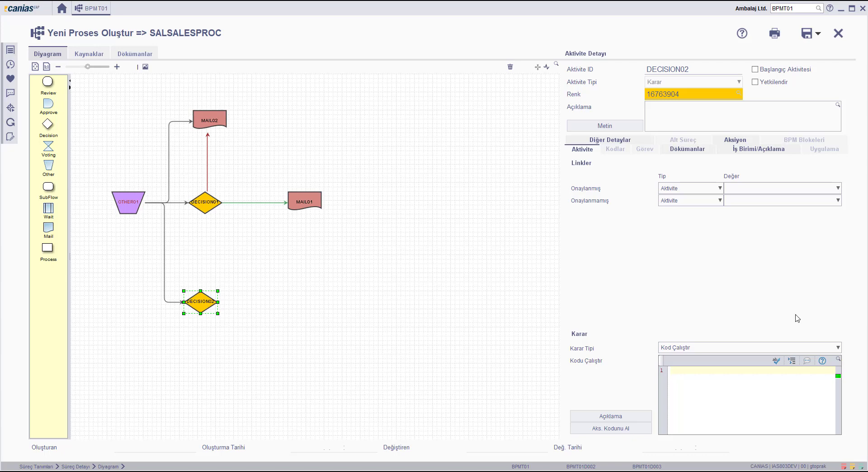
type("IF SOURCETB_GRANDTOTAL")
left_click(101, 55)
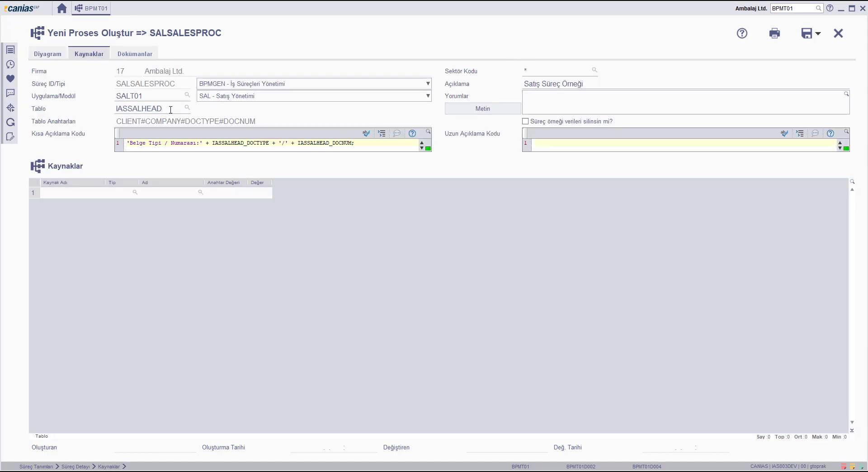
left_click(52, 57)
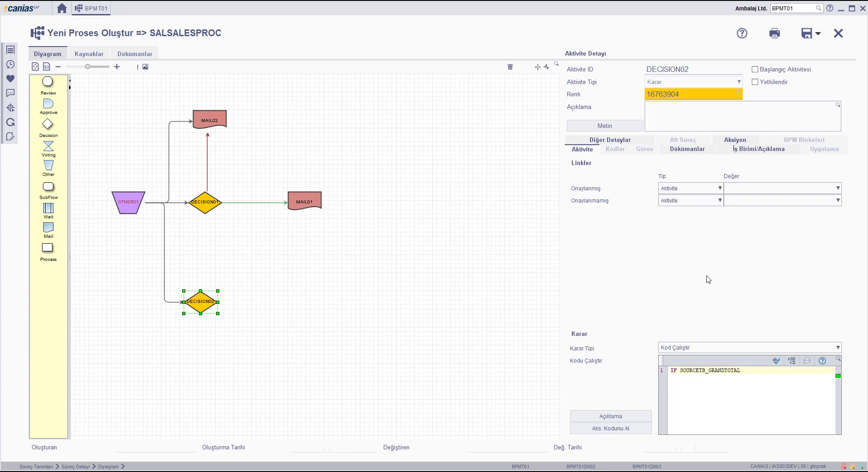
left_click(757, 370)
type(">500")
key("Right")
type("THEN")
Insert the explanatory comment above DECISION02's code and expand the code editor to full view
left_click(605, 416)
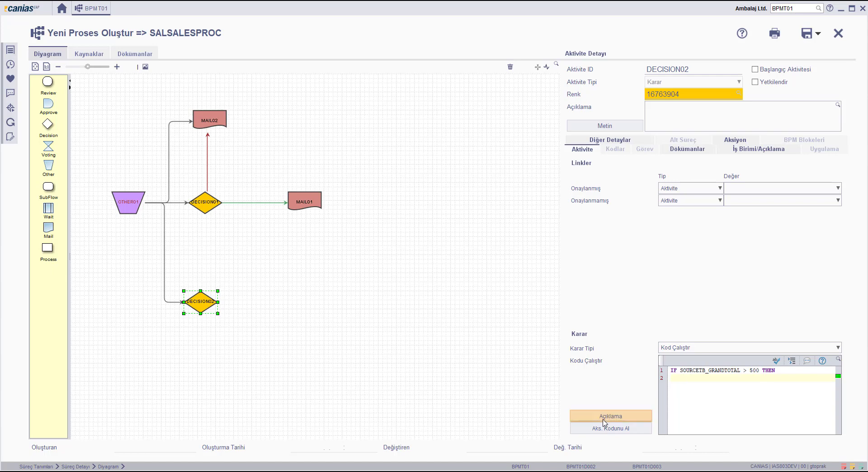
left_click(837, 359)
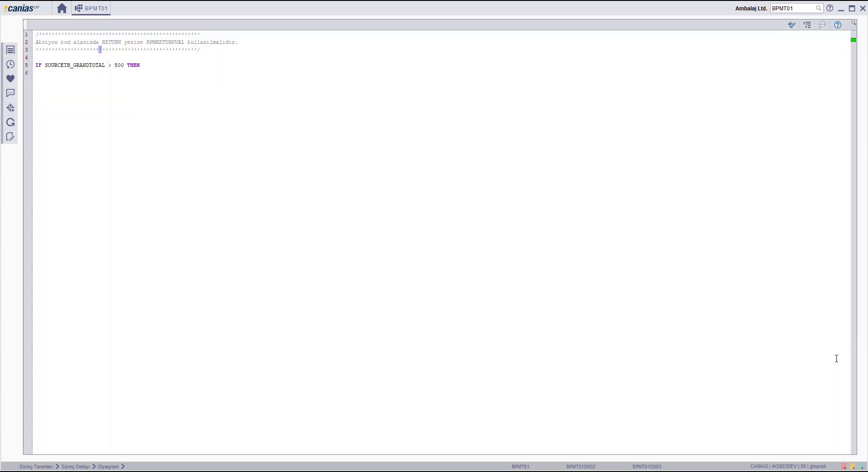
left_click(167, 78)
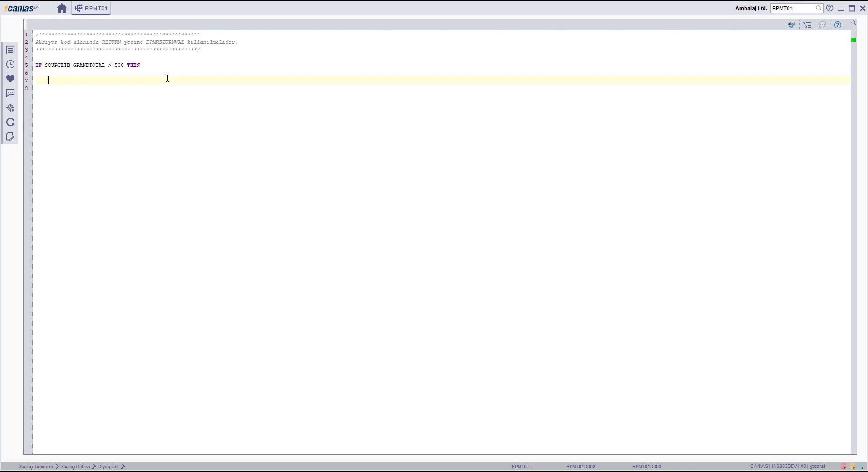
Add the statement BPMRETURNVAL=1; under the IF line of the decision code, reusing the variable name from the comment
double_click(168, 42)
key("ctrl+c")
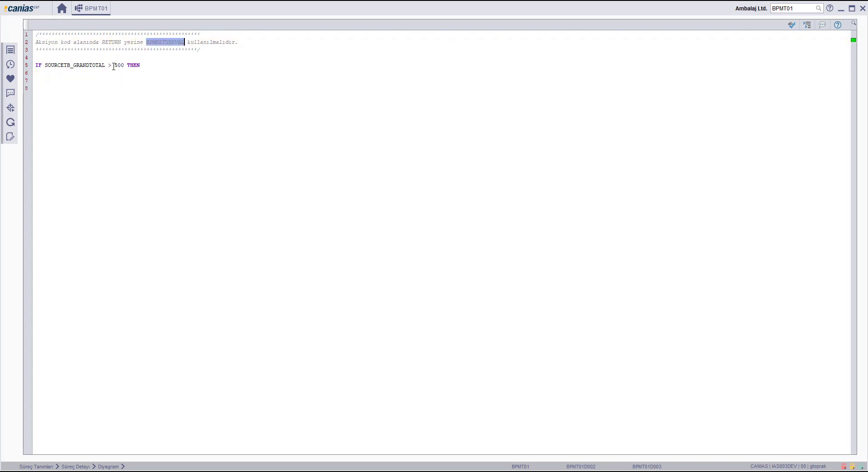
left_click(102, 78)
left_click(98, 75)
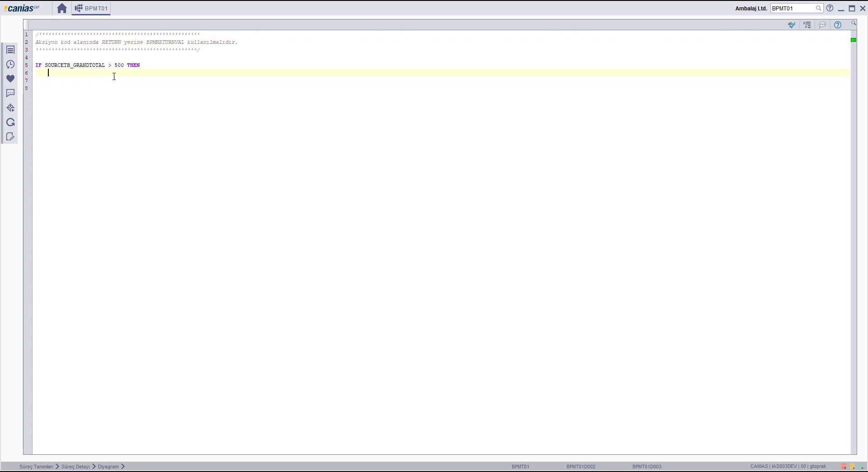
key("ctrl+v")
type("=1")
key("BackSpace")
key("BackSpace")
key("BackSpace")
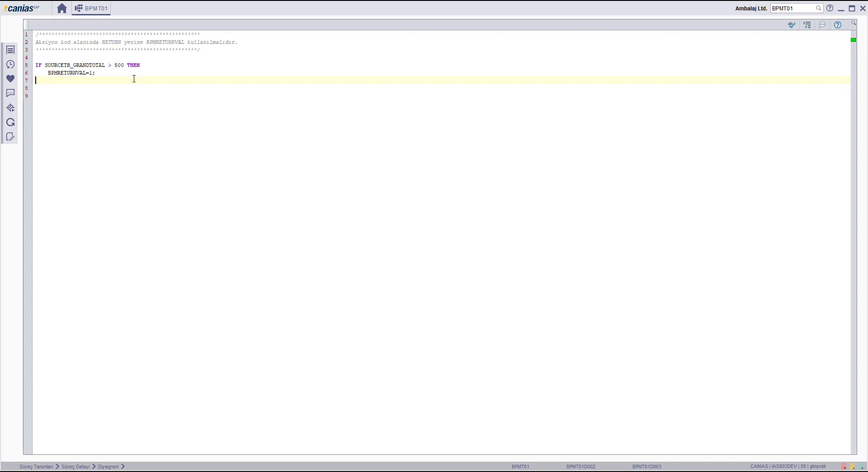
Complete the decision code with an ELSE branch setting BPMRETURNVAL=0; and a closing ENDIF;, and return to the process diagram
type("ELSE")
key("Return")
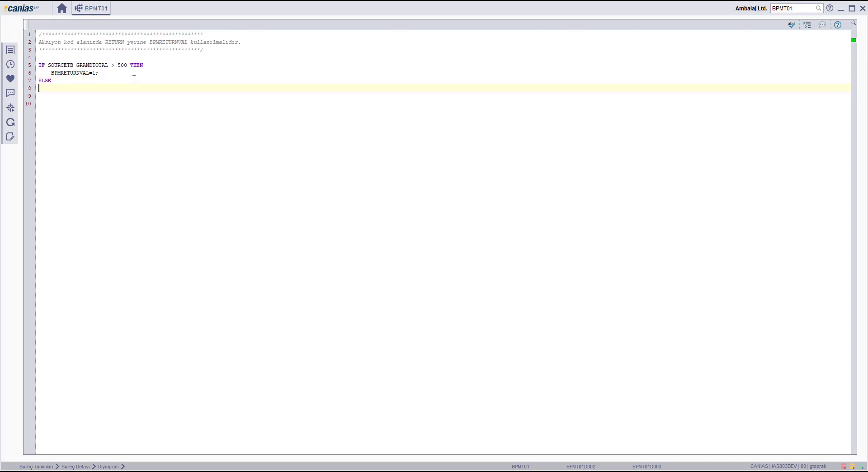
key("ctrl+v")
type("=0;")
key("Return")
key("Return")
key("BackSpace")
type("ENDIF")
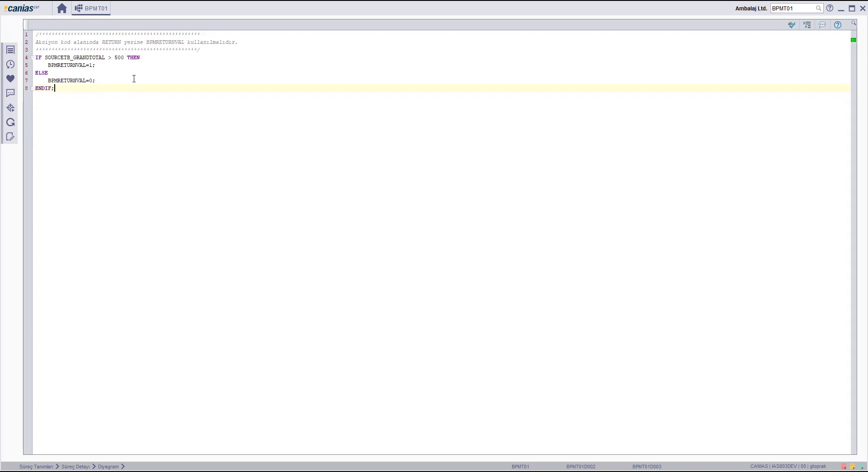
left_click(854, 23)
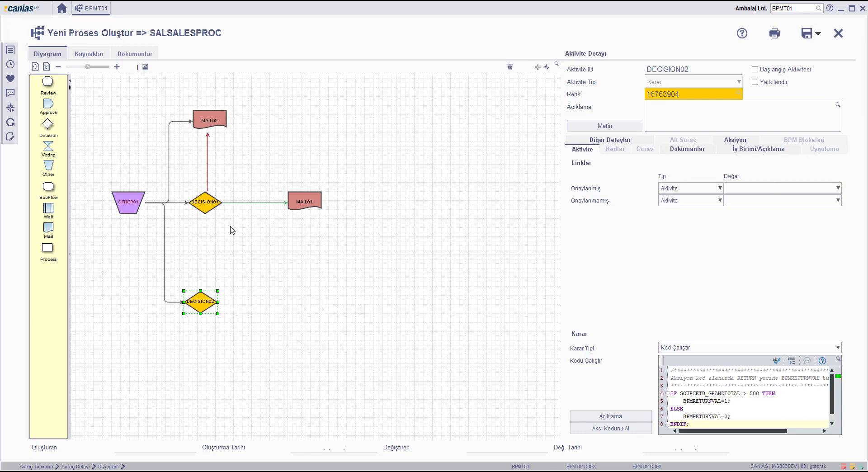
Add two Mail activities to the diagram, one above DECISION02 and one to its right
left_click_drag(48, 228, 227, 248)
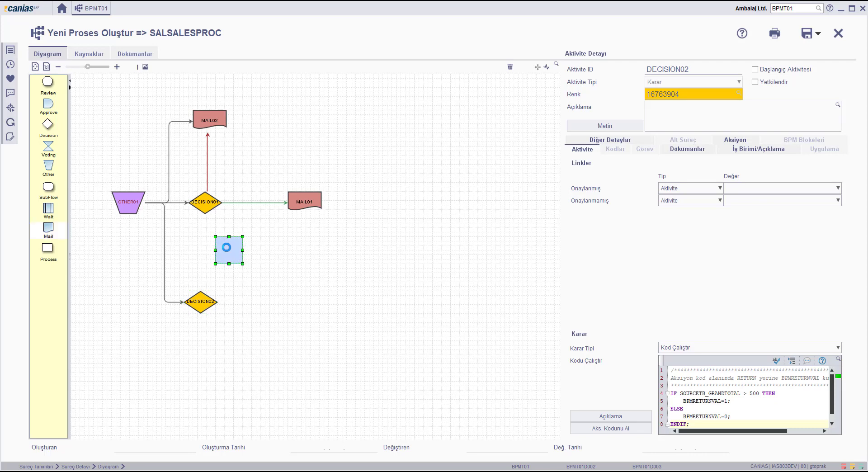
left_click(204, 298)
left_click_drag(49, 229, 293, 304)
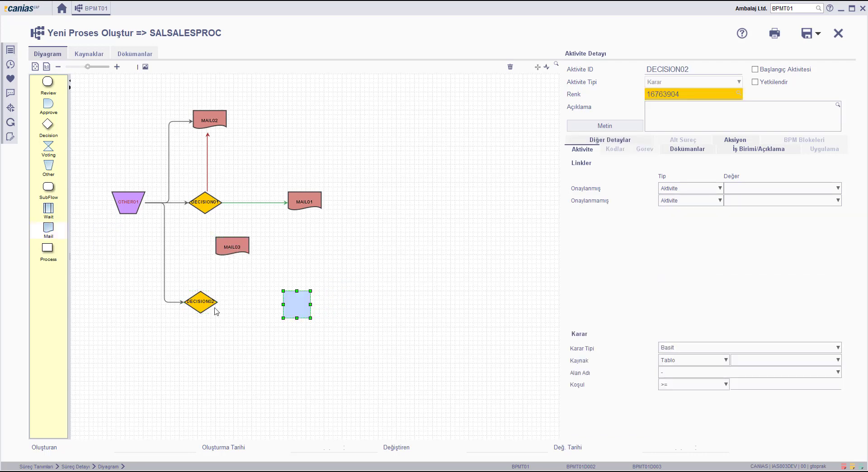
left_click(190, 306)
left_click(355, 266)
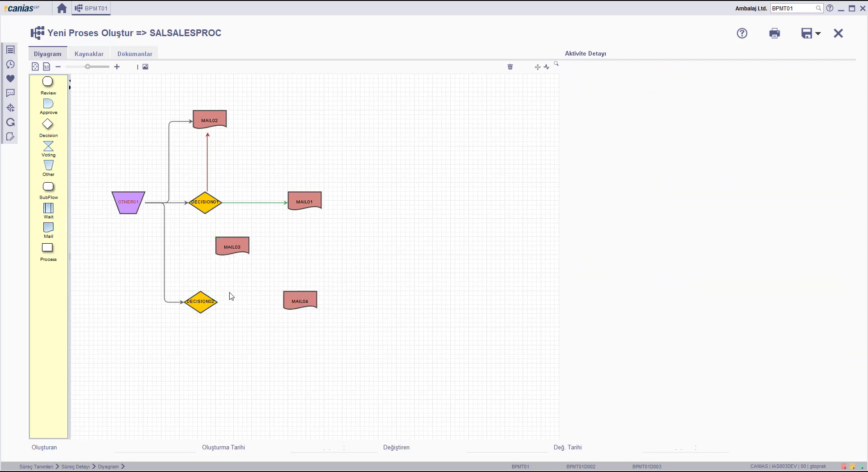
Link DECISION02's Onaylanmış outcome to MAIL04 and its Onaylanmamış outcome to MAIL03
left_click(201, 301)
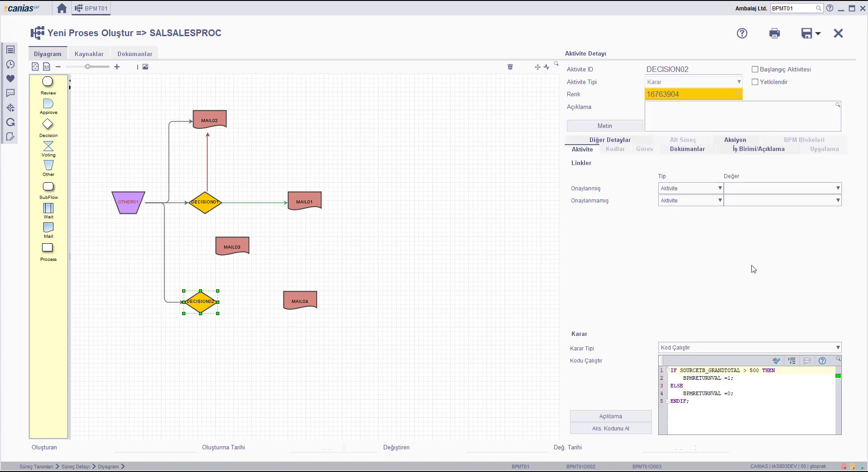
left_click(762, 188)
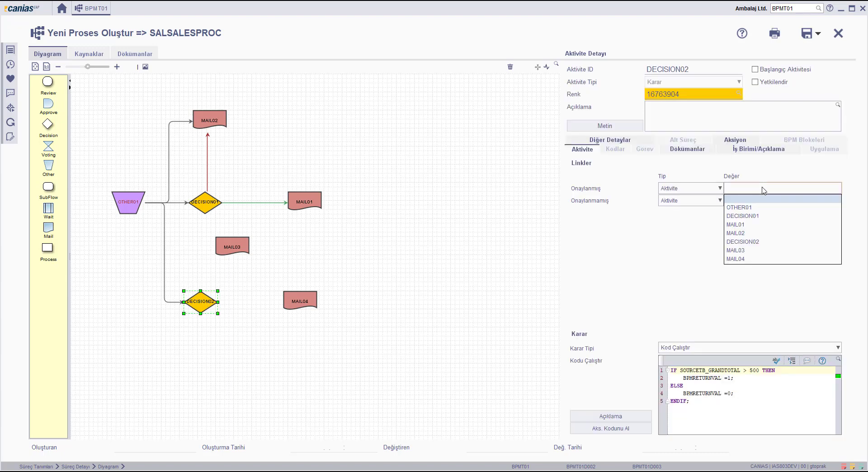
left_click(753, 259)
left_click(746, 201)
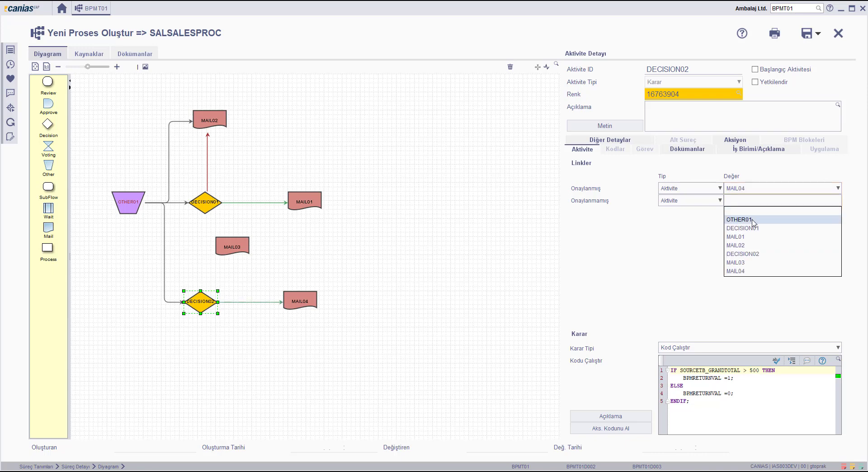
left_click(754, 262)
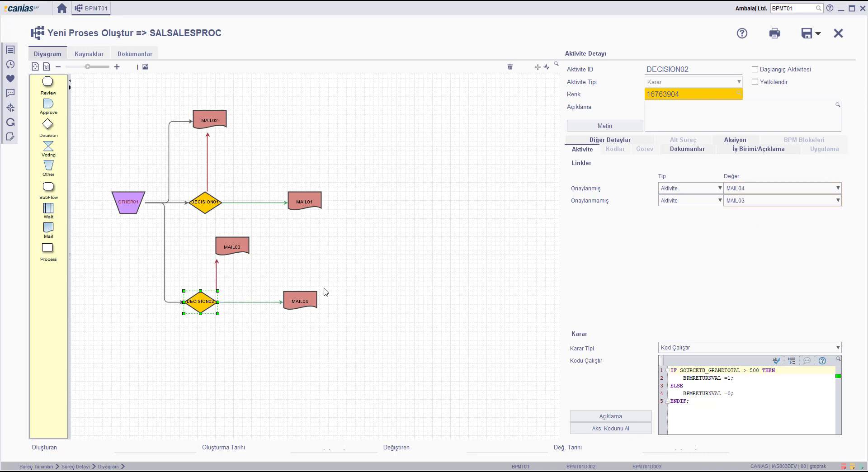
Add a Voting activity level with MAIL04 on its right and a Review activity to the right of MAIL03
left_click(301, 298)
left_click(199, 307)
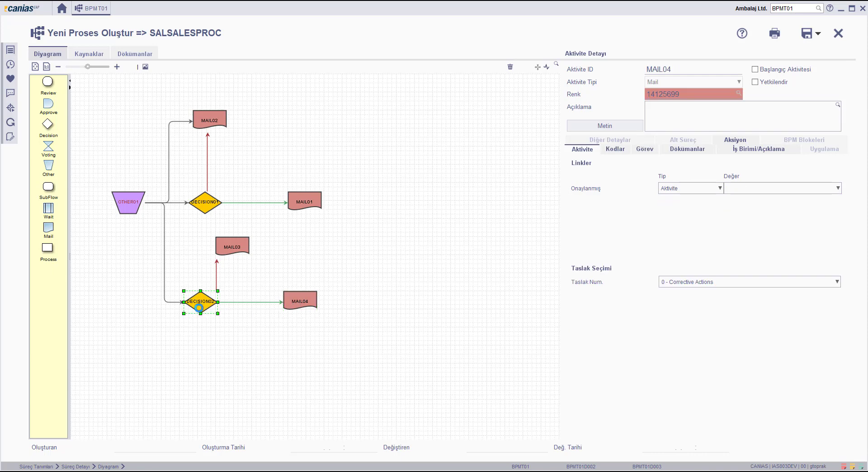
left_click(297, 302)
left_click_drag(50, 147, 389, 293)
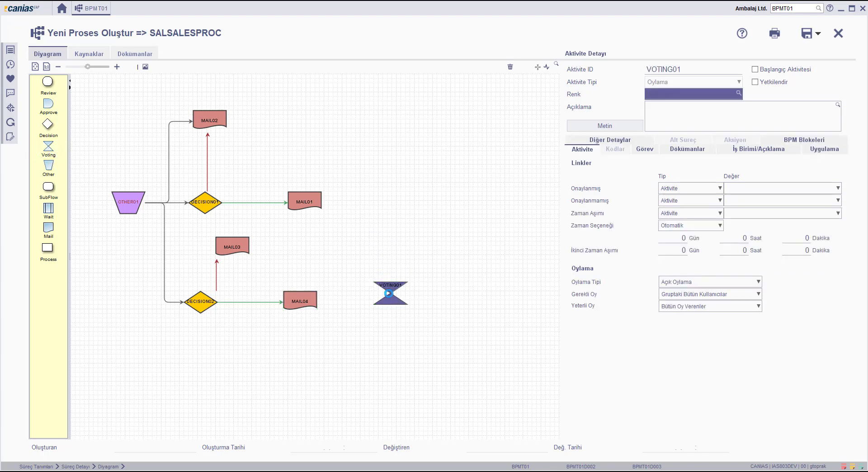
left_click_drag(388, 293, 384, 302)
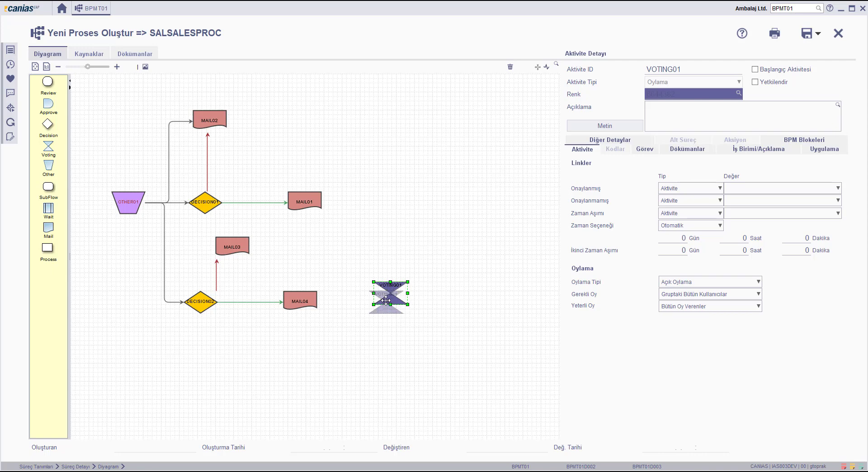
left_click(237, 246)
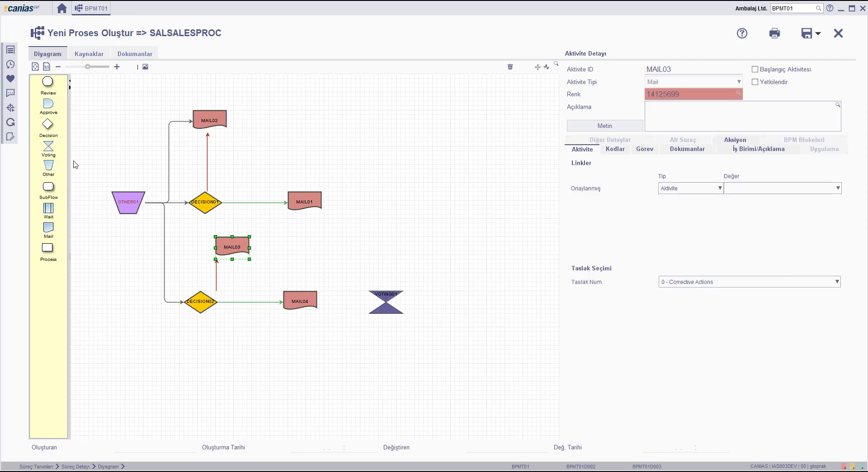
left_click_drag(49, 85, 310, 250)
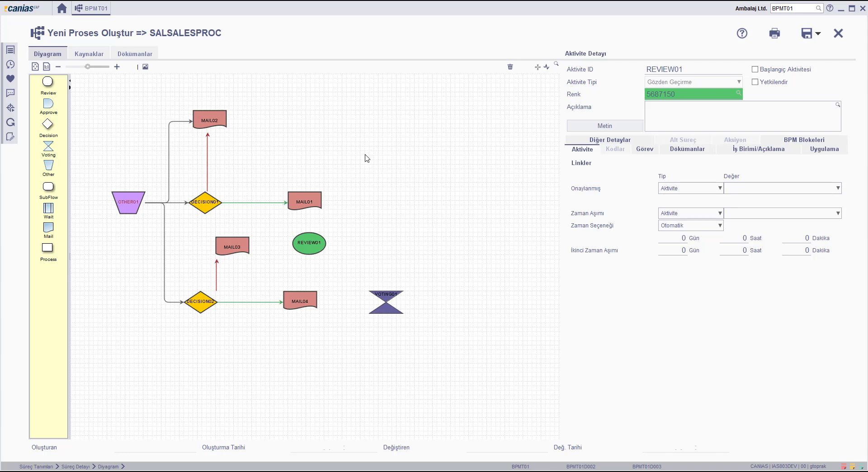
Assign the Satış Müdürü role to the MAIL02 activity as its task role
left_click(204, 201)
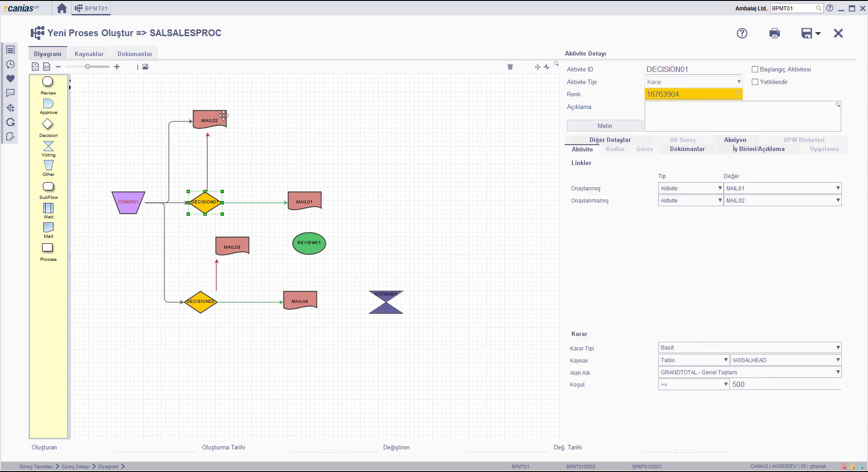
left_click(209, 121)
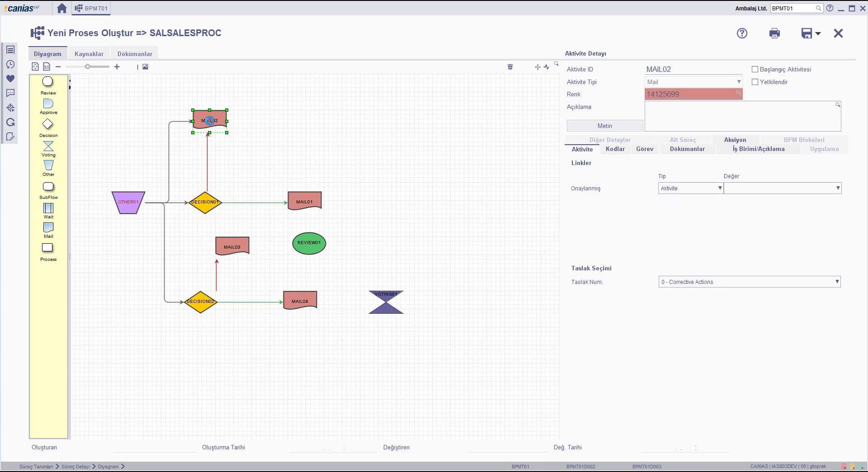
left_click(643, 150)
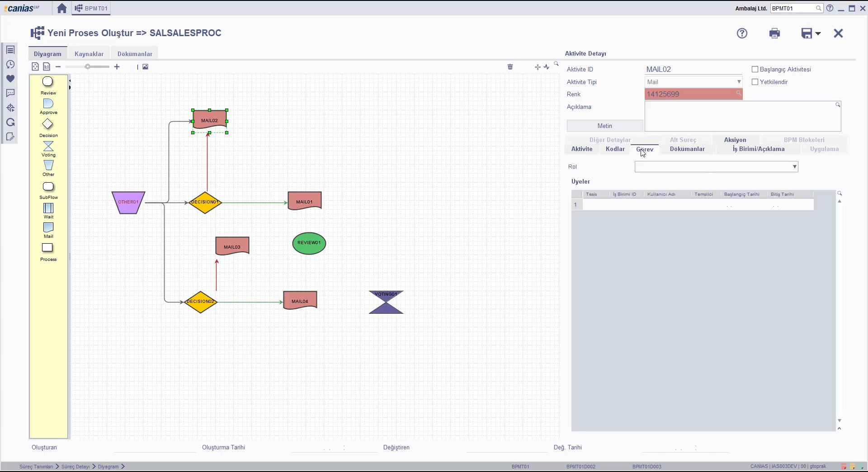
left_click(660, 167)
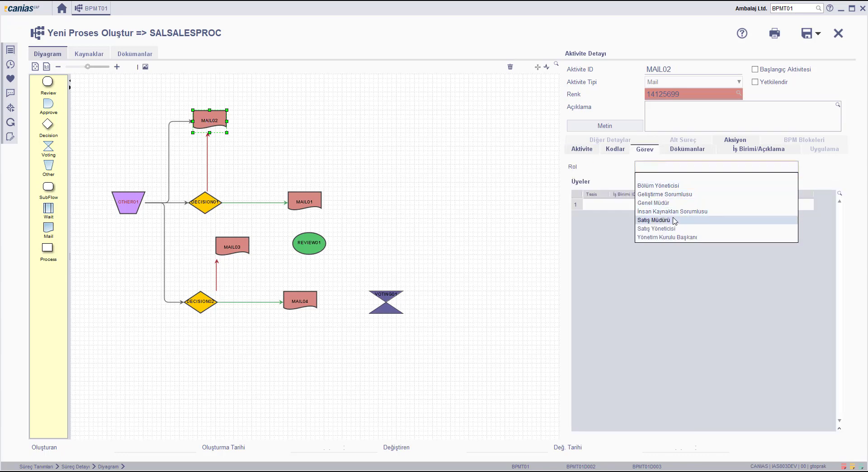
left_click(654, 220)
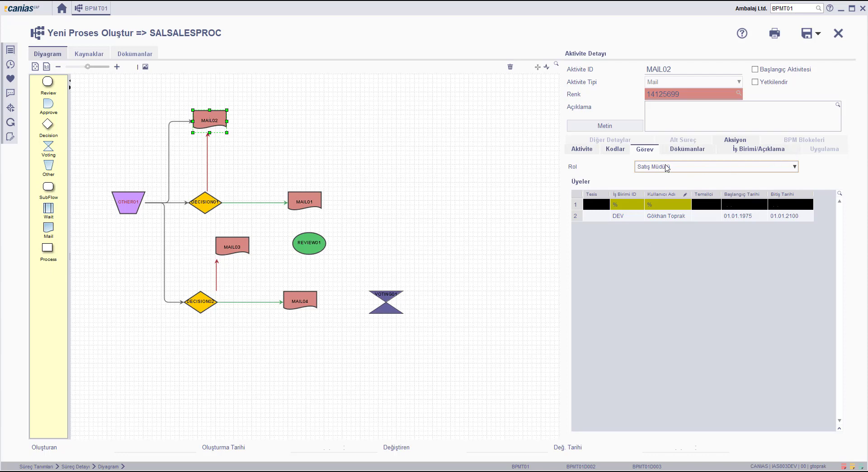
Open the BPMT03 role assignment transaction, list the assignments and expand the second contact's roles
left_click(794, 8)
key("BackSpace")
type("3")
key("Return")
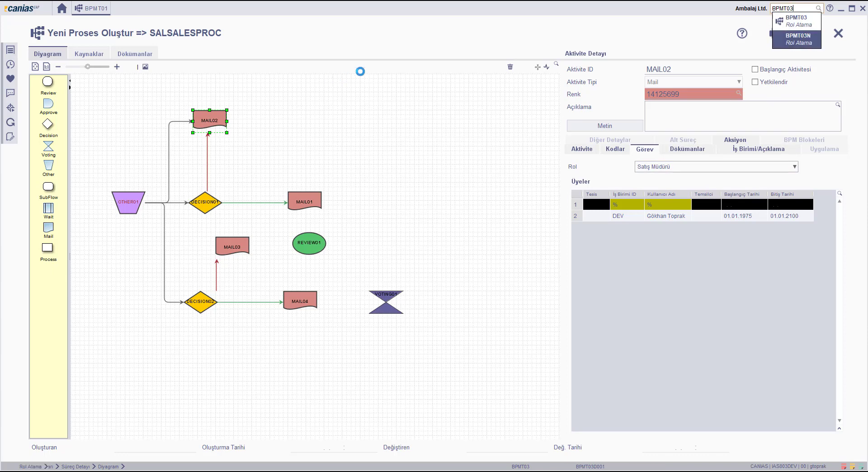
left_click(45, 85)
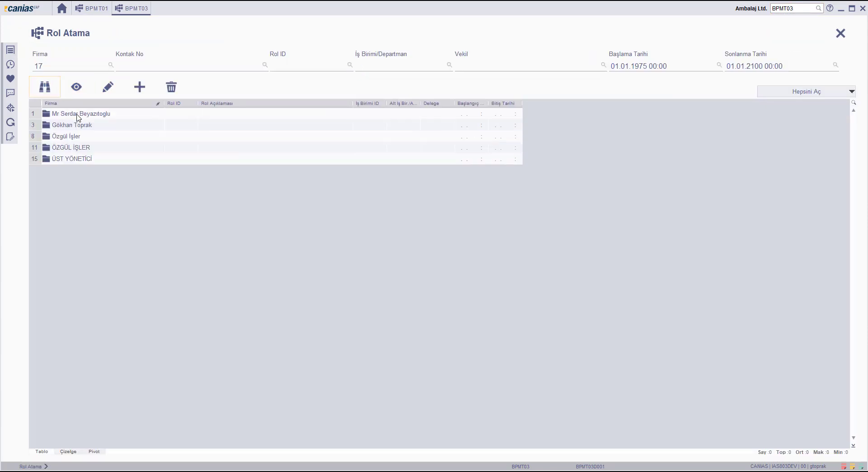
left_click(47, 126)
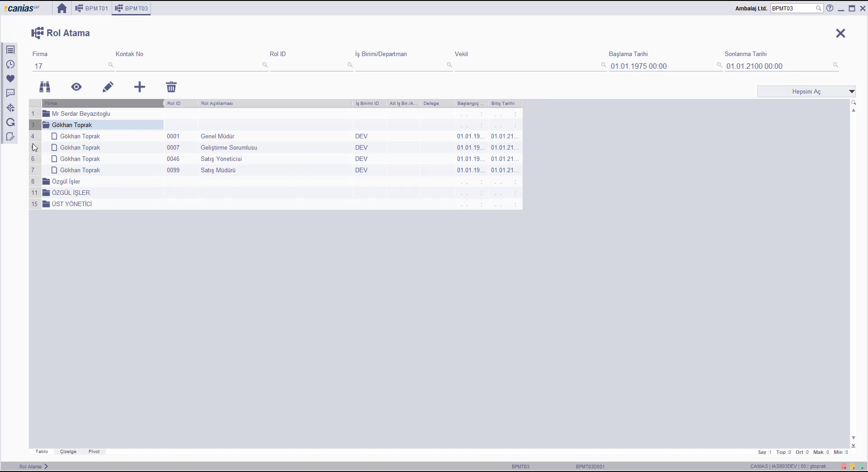
Open the expanded contact's Genel Müdür role assignment for editing, review its delegate details and exit without saving
left_click(36, 138)
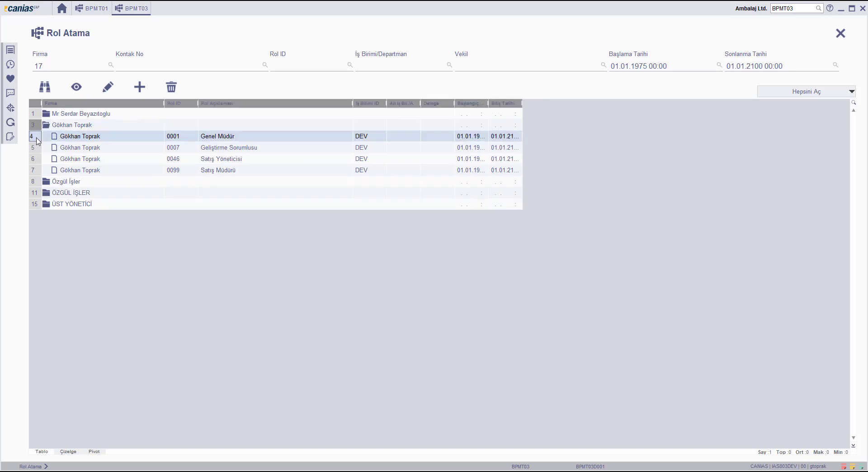
left_click_drag(36, 139, 37, 171)
left_click(36, 137)
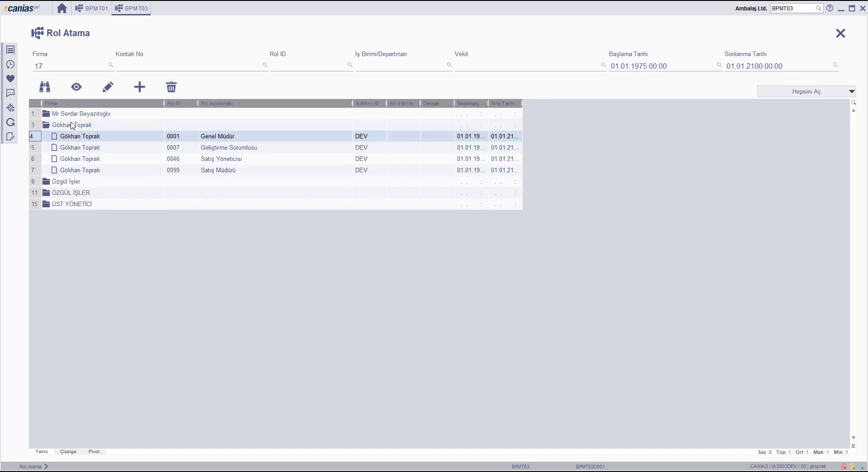
left_click(108, 87)
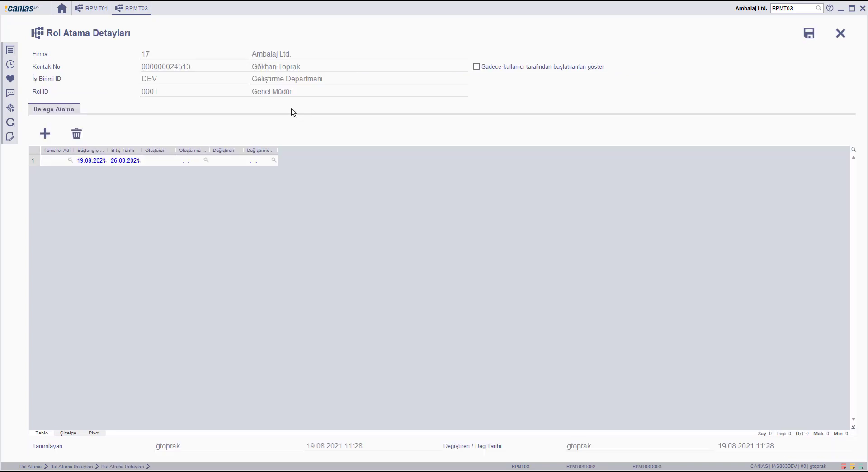
left_click(839, 34)
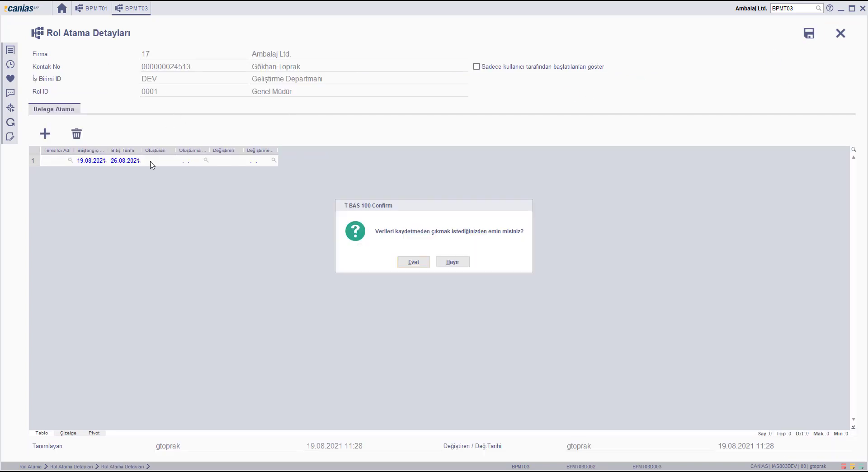
left_click(423, 259)
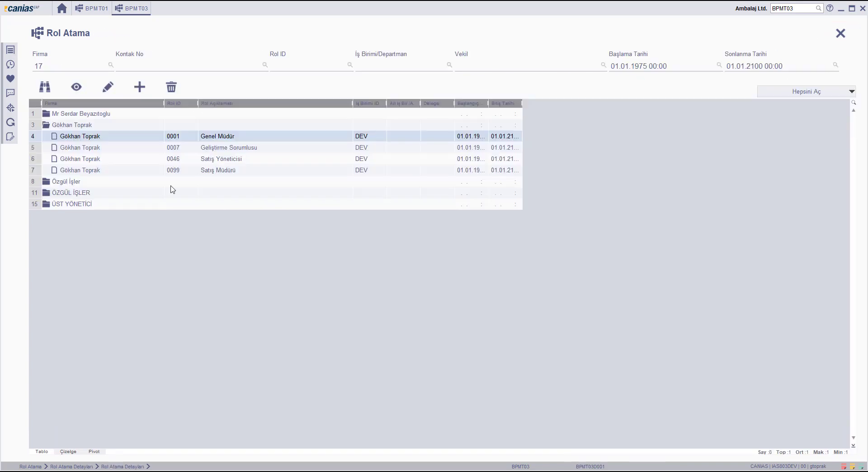
Start a new role assignment, look through the business unit and role lists, and leave the role assignment transaction without saving
left_click(34, 125)
left_click(139, 87)
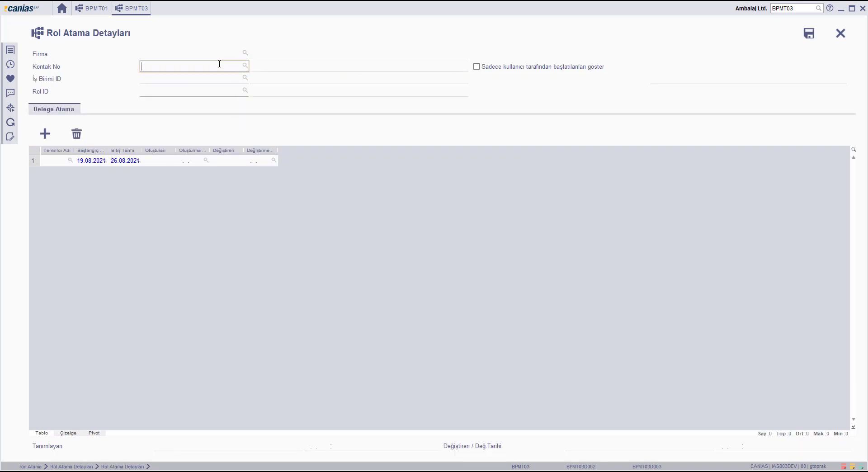
left_click(244, 77)
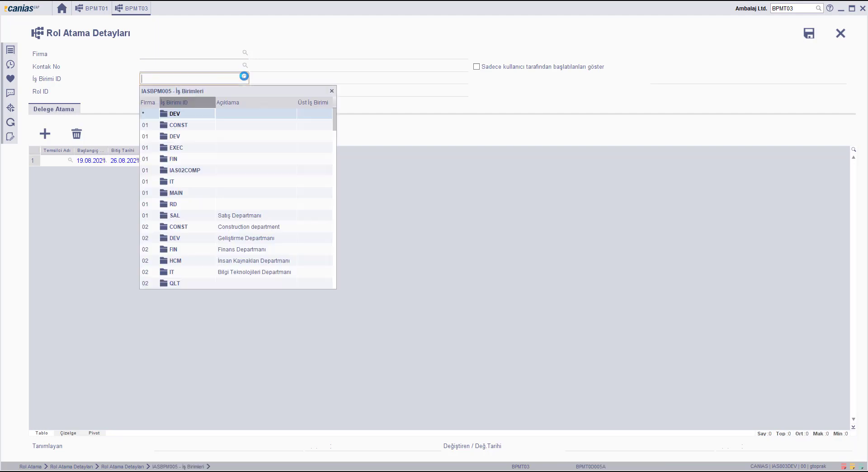
left_click(332, 92)
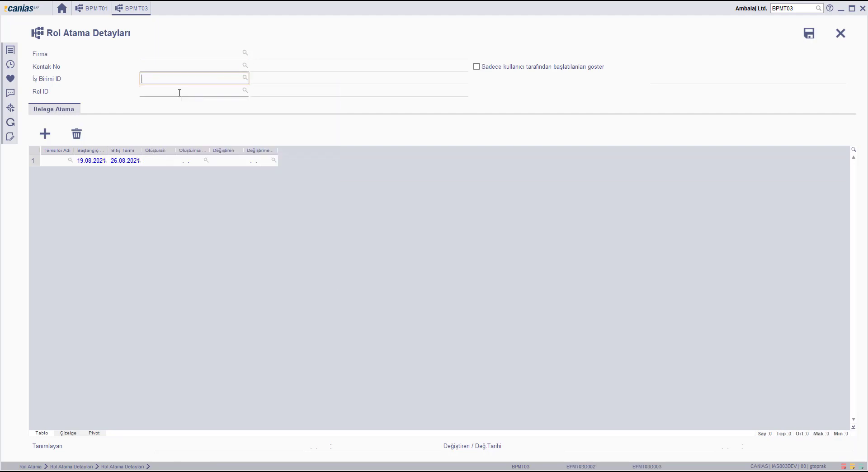
left_click(244, 90)
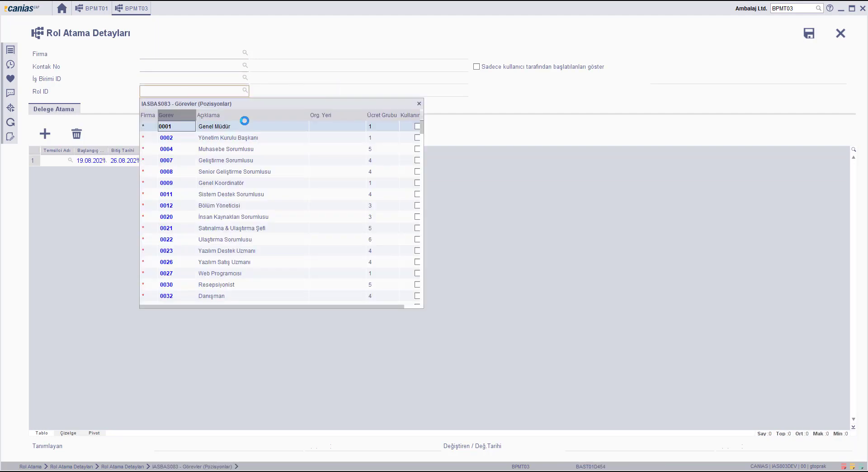
left_click(419, 103)
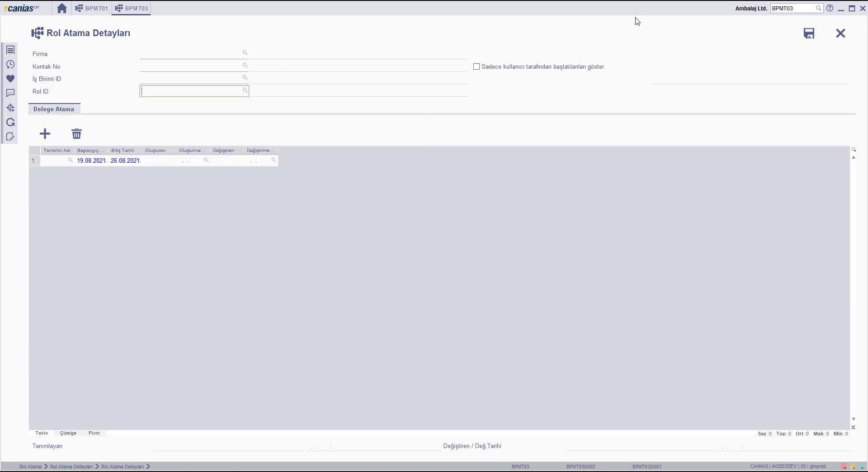
left_click(842, 39)
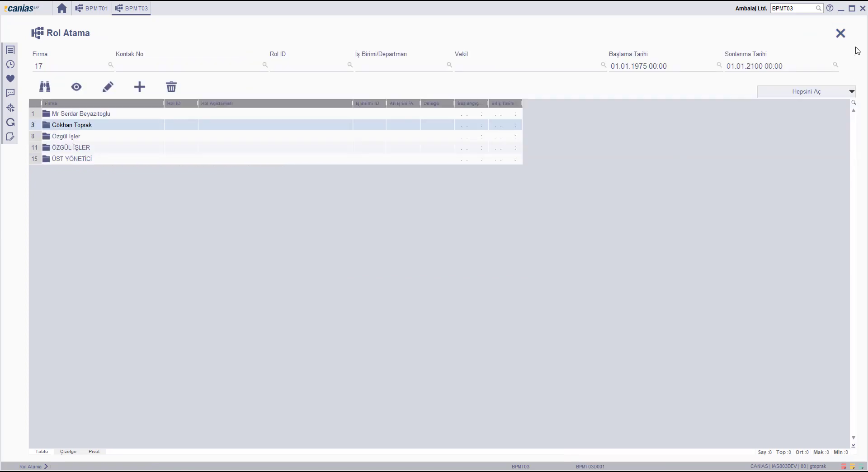
left_click(841, 36)
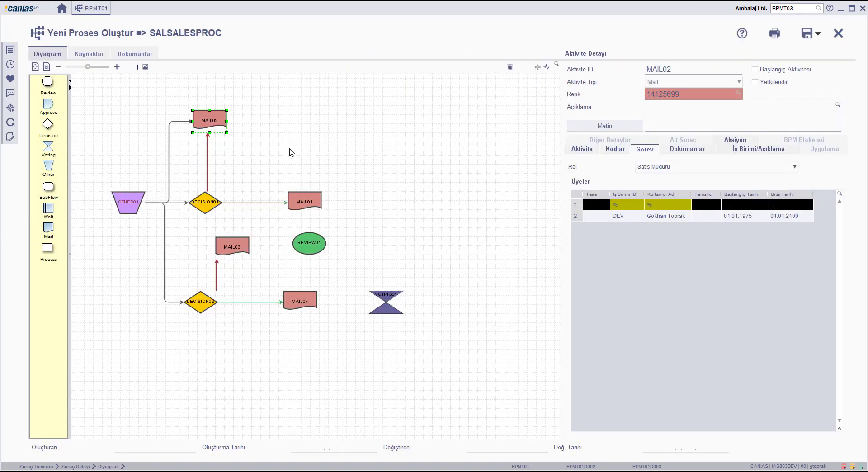
Start the MAIL02 activity's code with SELECT * FROM IASSALHEAD WHERE CLIENT = SYS_CLIENT
left_click(593, 151)
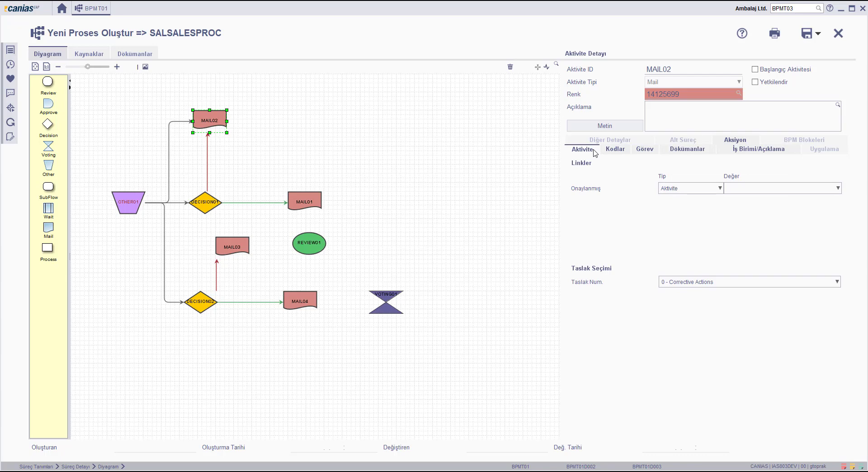
left_click(627, 152)
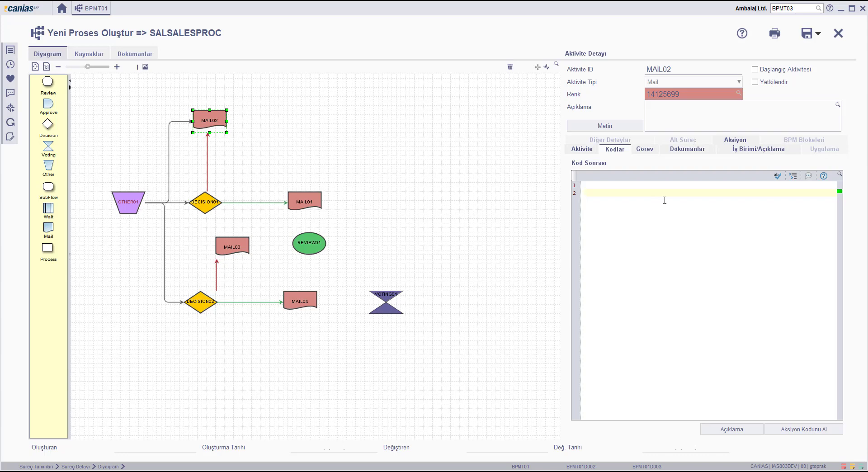
type("i")
type("ELE")
type("CT * FROM")
type(" IASSALHEAD")
type("WHERE")
type(" CLIENT =")
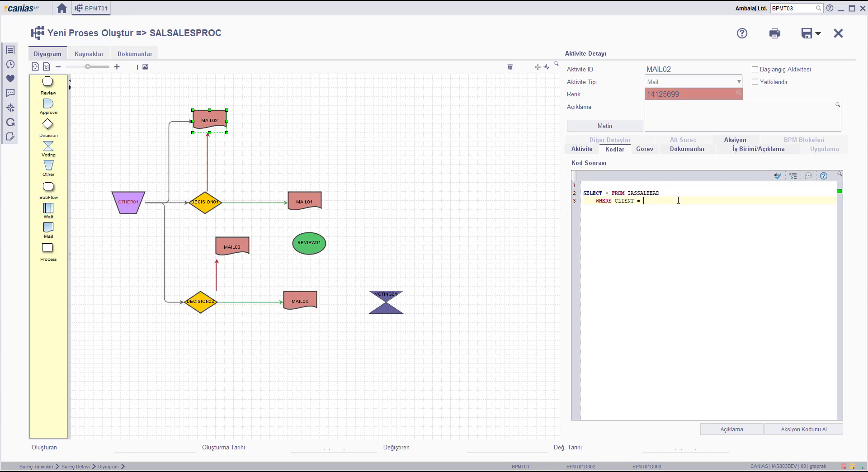
type(" SYS")
type("_CLIENT")
Add the condition AND COMPANY = SOURCETB_COMPANY to the MAIL02 query
type("    AND")
type(" D")
type("OMPANY ")
type("= S")
type("OURCE")
type("TE")
type("_COMPAN")
type("Y")
key("Return")
Add the condition AND DOCTYPE = SOURCETB_DOCTYPE to the MAIL02 query
type("AND")
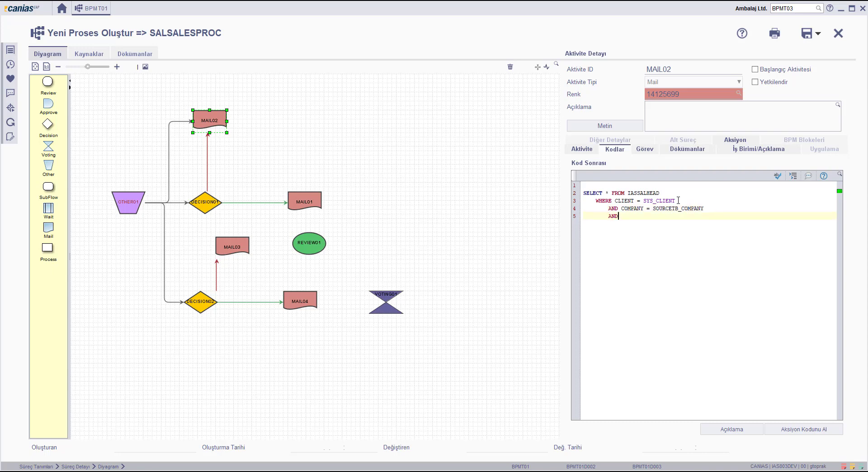
type(" DOCTYPE")
type(" = SORUC")
key("BackSpace")
key("BackSpace")
key("BackSpace")
type("URCETB_DOCTYO")
key("BackSpace")
type("PE")
key("Return")
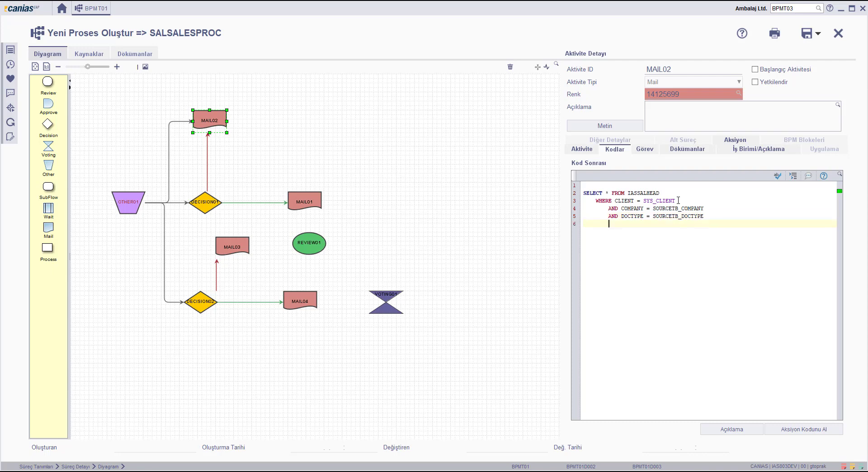
Complete the MAIL02 query with AND DOCNUM = SOURCETB_DOCNUM and INTO TMPIASSALHEAD;
type("AND DOCNUM = SOURCETB_DOCNU")
key("BackSpace")
key("BackSpace")
type("UM")
key("Return")
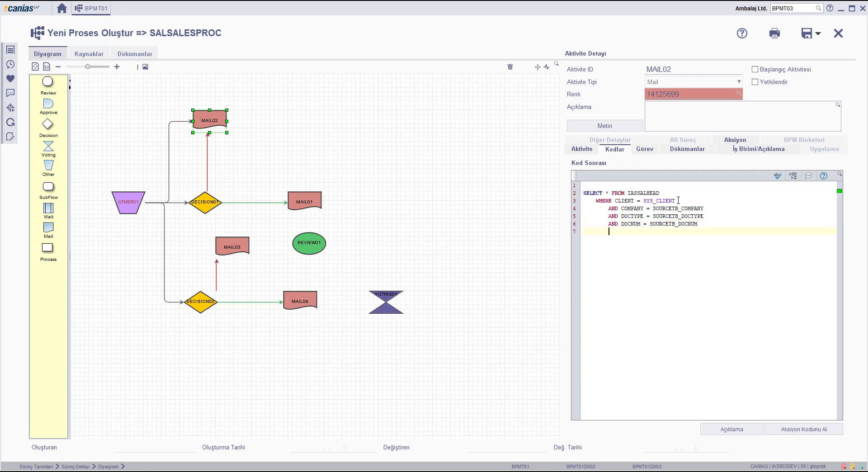
type("INTO")
type("TMPIASSALHEAD;")
key("Return")
key("Return")
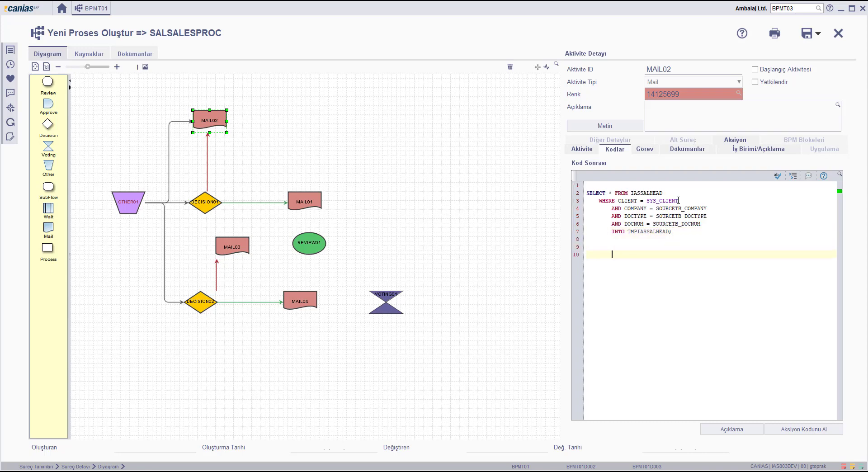
key("BackSpace")
Insert the explanatory comment into the MAIL02 code and add the line BPMRETURNVAL=0; below the query
left_click(737, 430)
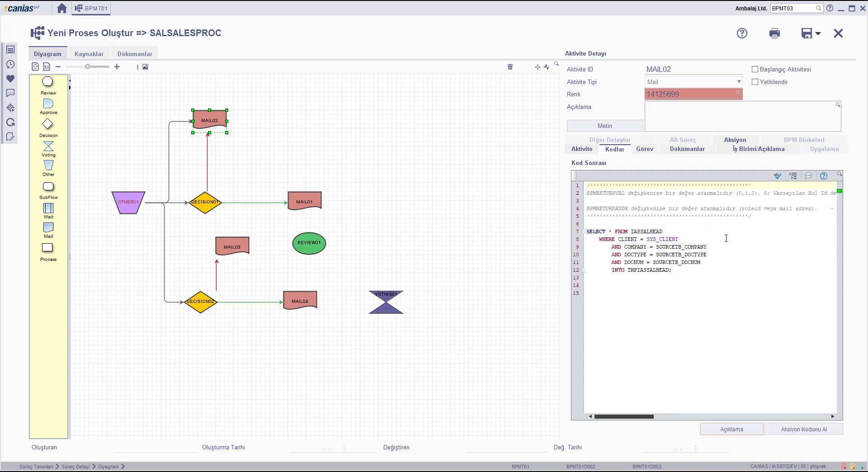
left_click(839, 174)
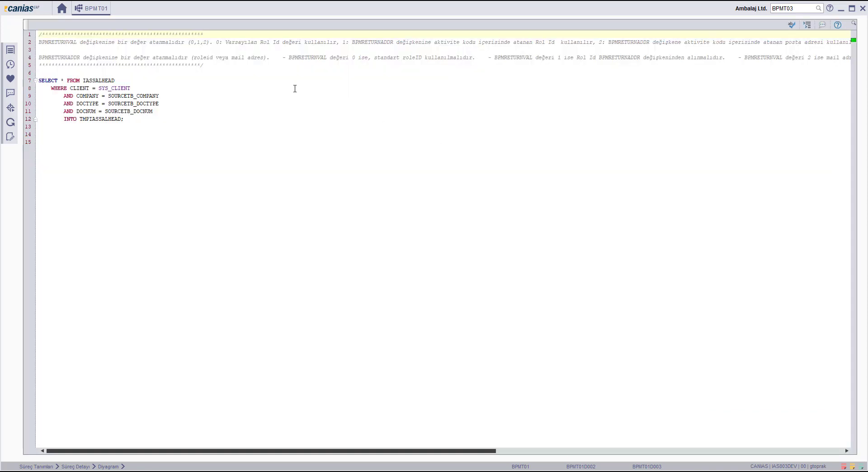
double_click(63, 40)
key("ctrl+c")
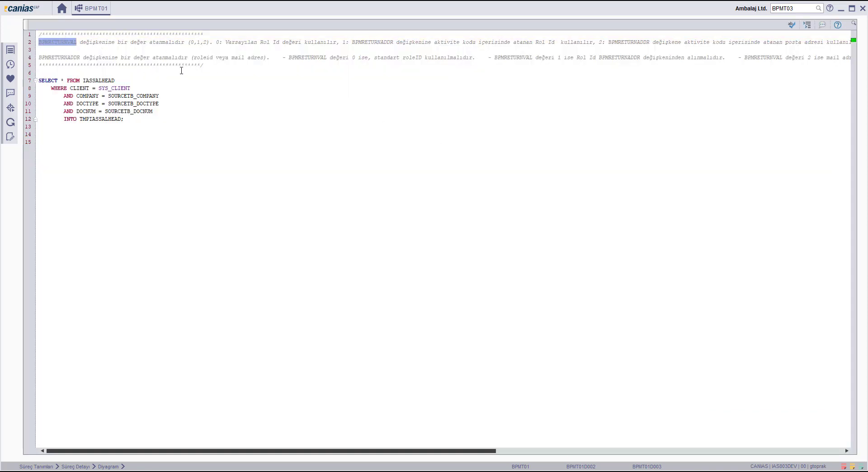
left_click_drag(225, 43, 338, 43)
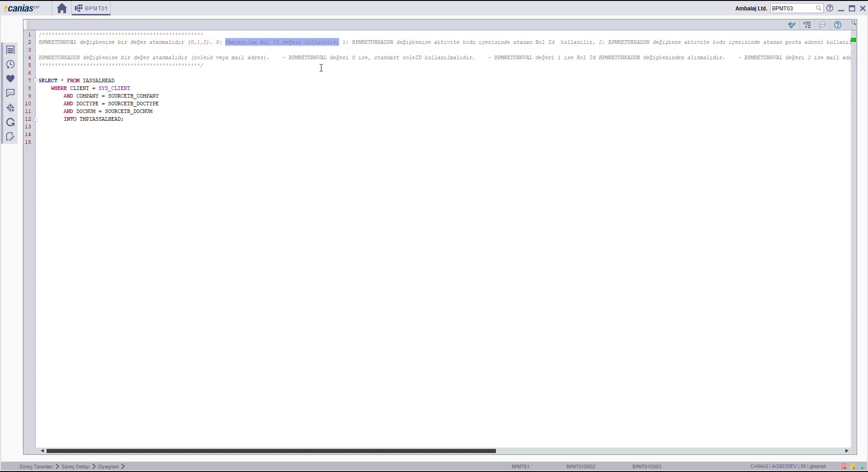
double_click(69, 42)
left_click(56, 148)
key("ctrl+v")
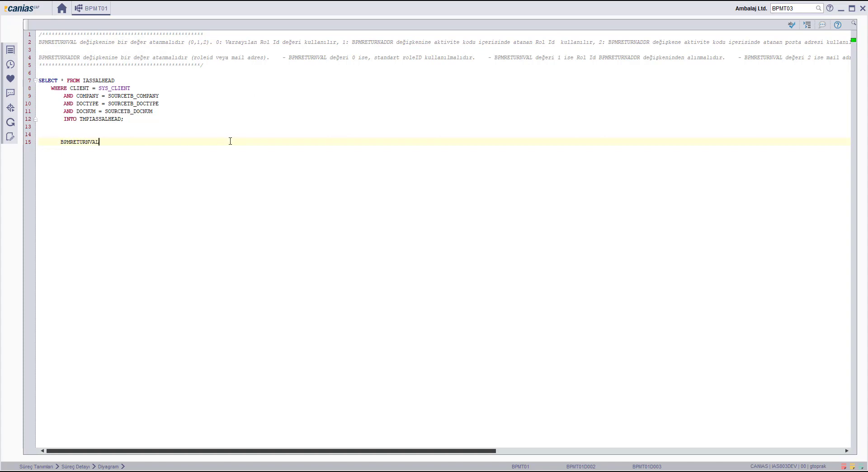
type("=0;")
left_click(853, 24)
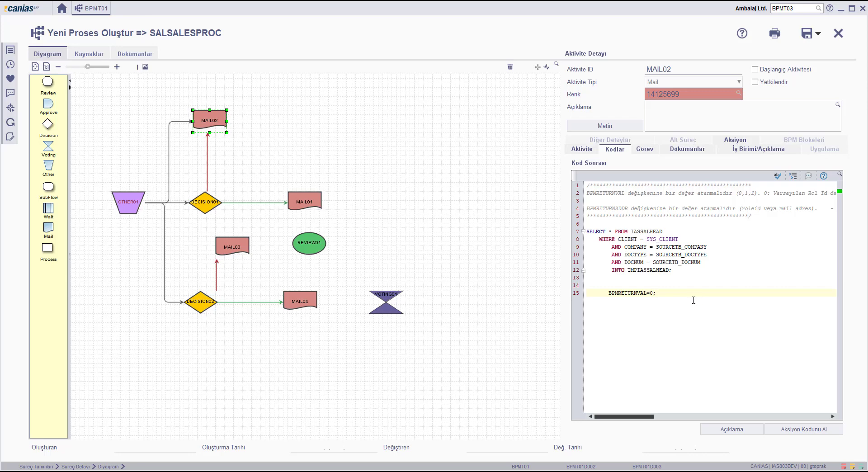
Copy the MAIL02 query together with its BPMRETURNVAL=0; line into the code of the MAIL03 activity
left_click_drag(673, 297, 578, 234)
key("ctrl+c")
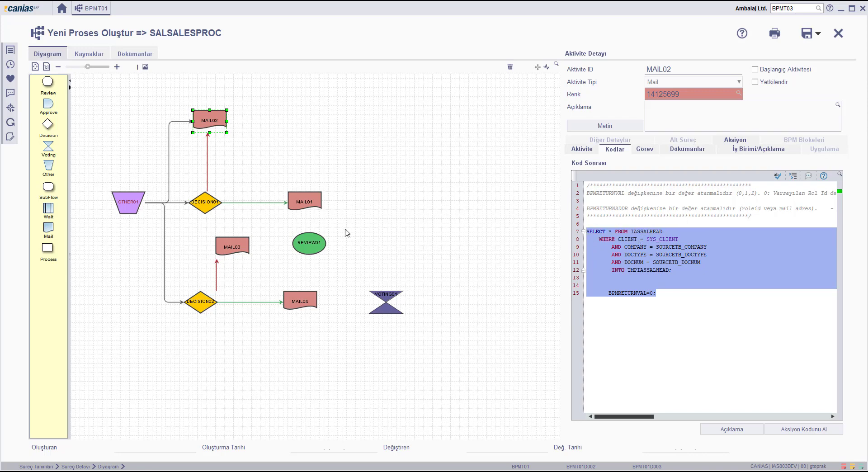
left_click(232, 244)
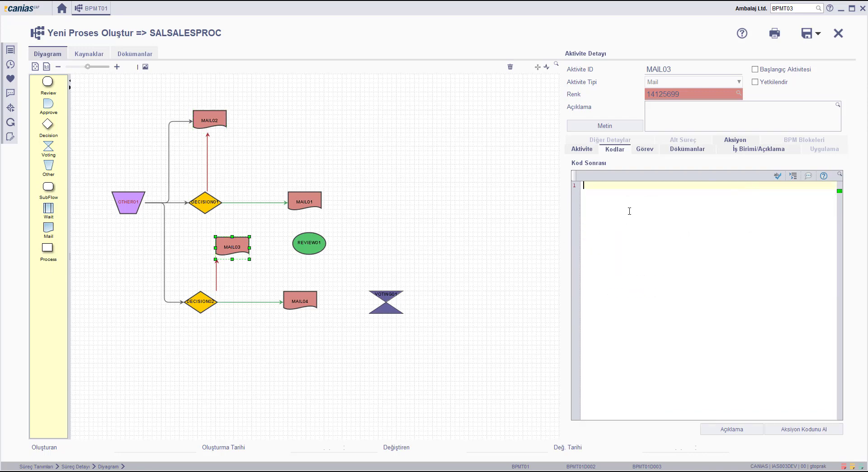
key("ctrl+v")
left_click(304, 299)
left_click(308, 201)
Assign the Genel Müdür role to the MAIL01 activity as its task role
left_click(263, 157)
left_click(205, 203)
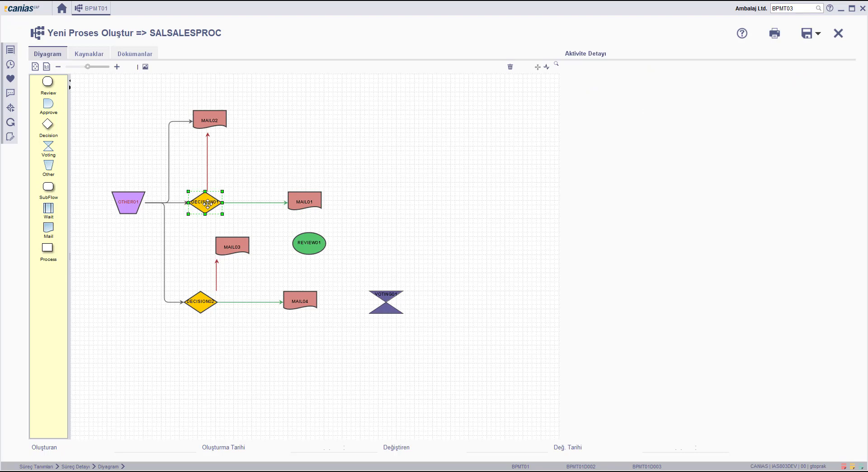
left_click(315, 202)
left_click(746, 189)
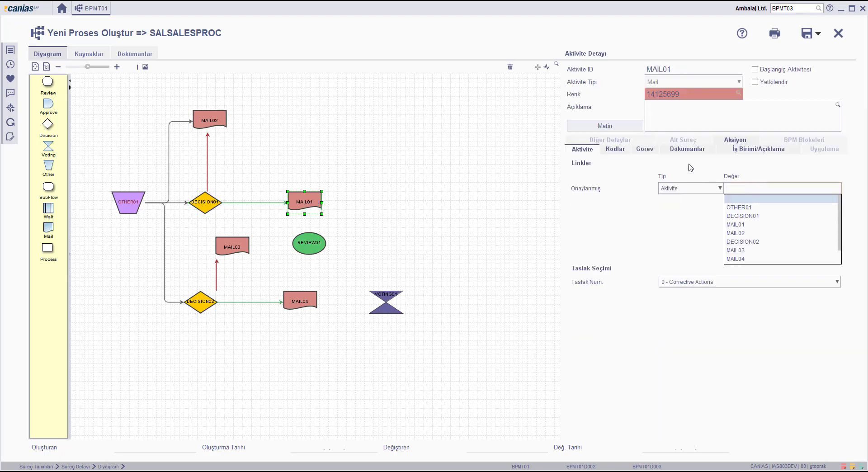
left_click(644, 149)
left_click(669, 166)
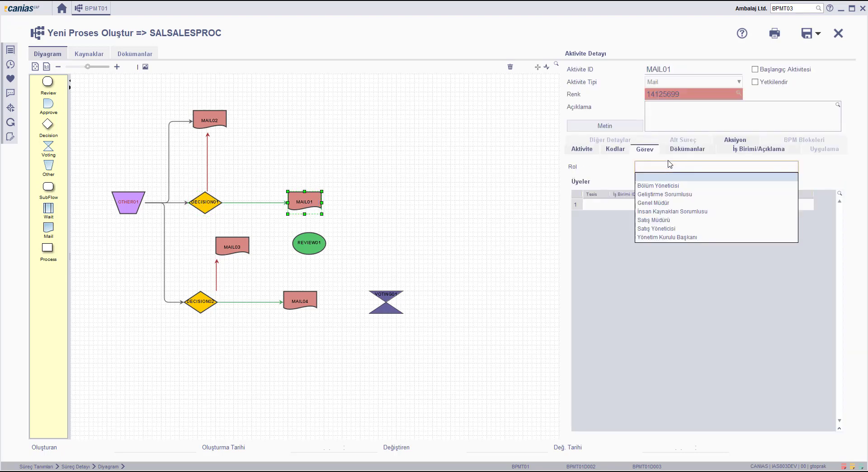
left_click(670, 203)
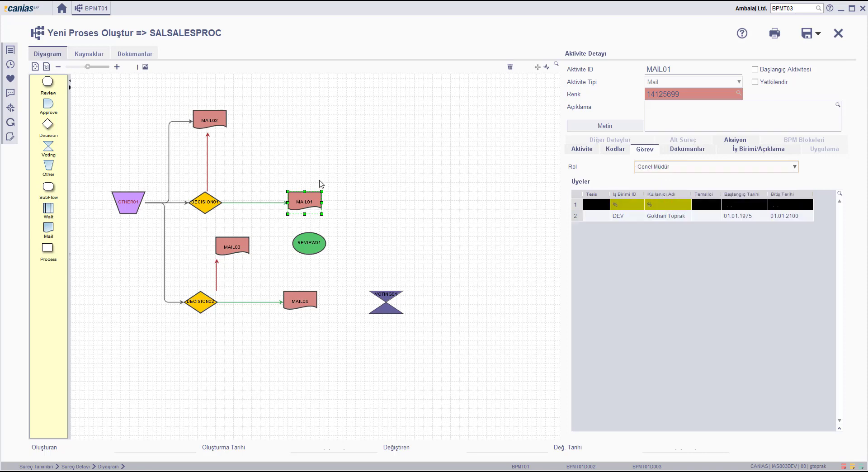
left_click(292, 174)
Set the MAIL03 activity's task role to Satış Müdürü
left_click(196, 299)
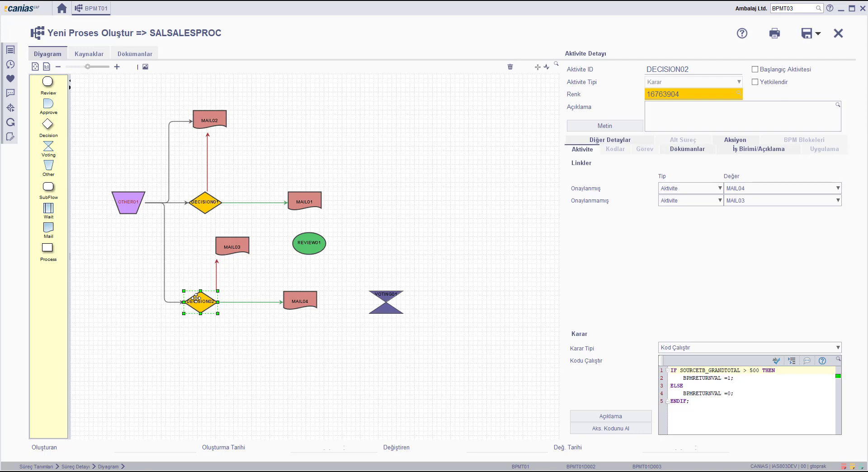
left_click(244, 247)
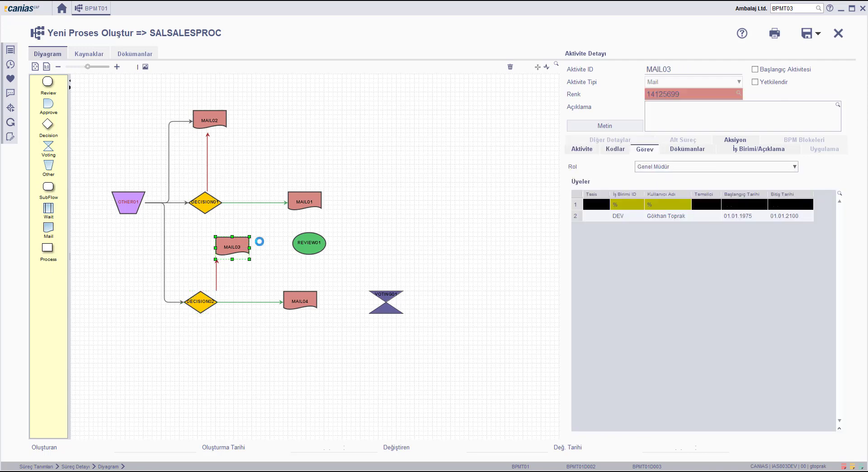
left_click(259, 243)
left_click(237, 247)
left_click(670, 177)
left_click(668, 221)
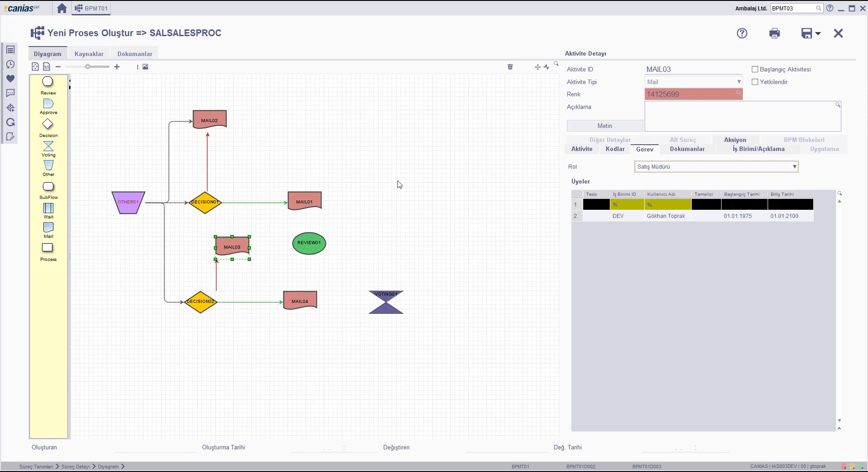
Link the approved (Onaylanmış) outcome of the MAIL03 activity to REVIEW01, and select REVIEW01
left_click(305, 244)
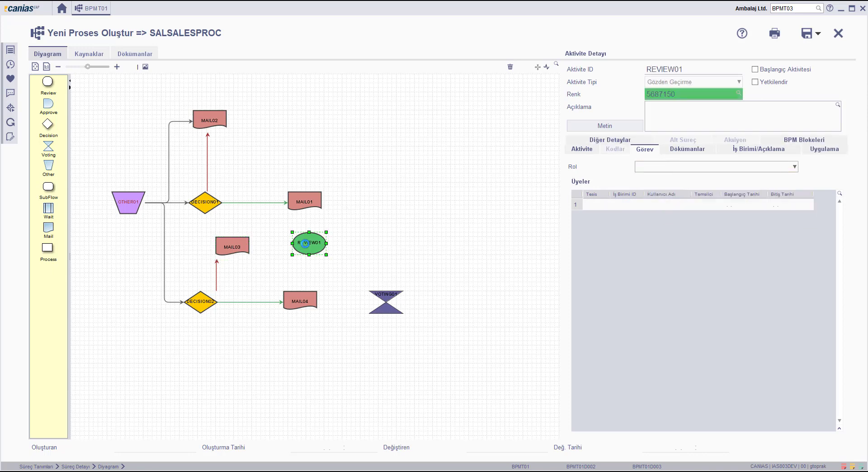
left_click(237, 242)
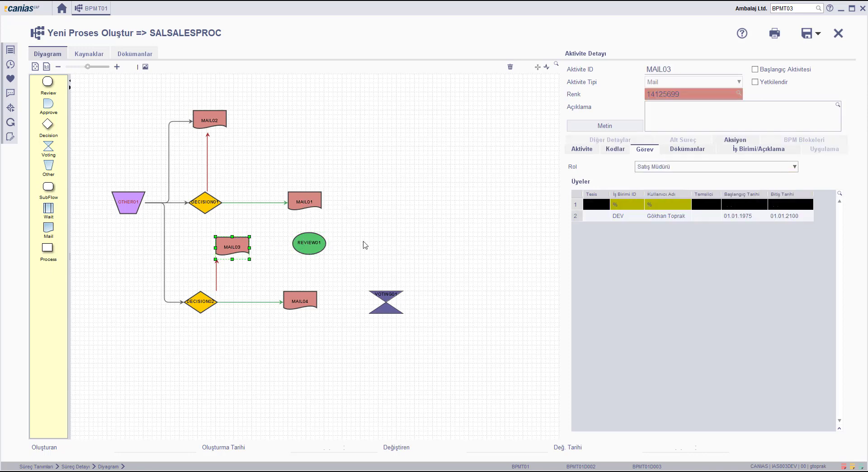
left_click(583, 152)
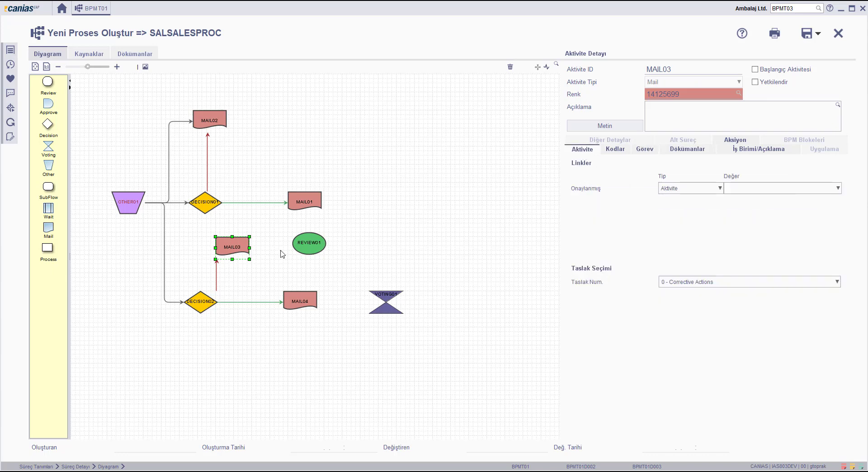
left_click(748, 192)
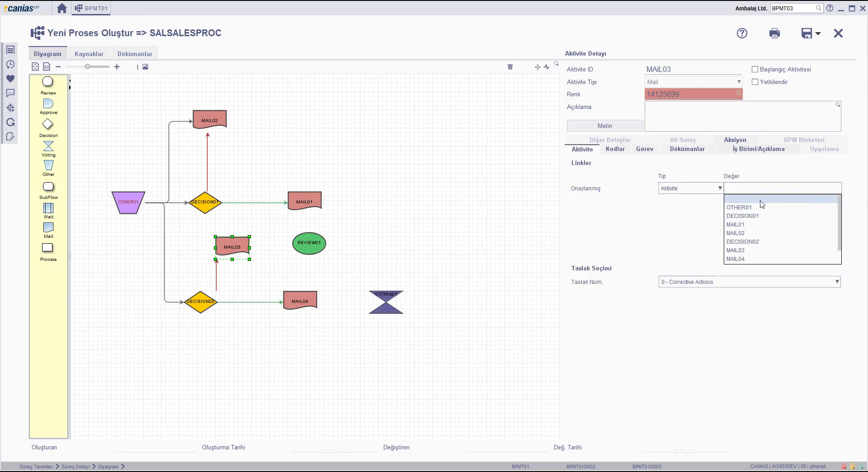
left_click(754, 260)
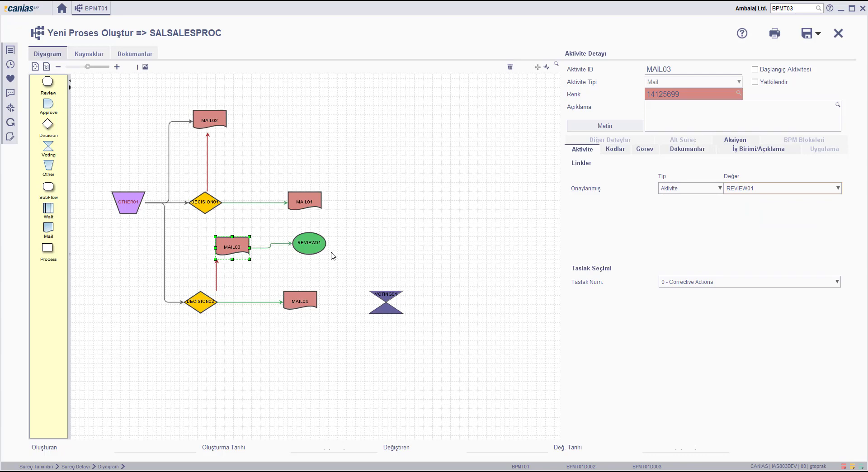
left_click(314, 245)
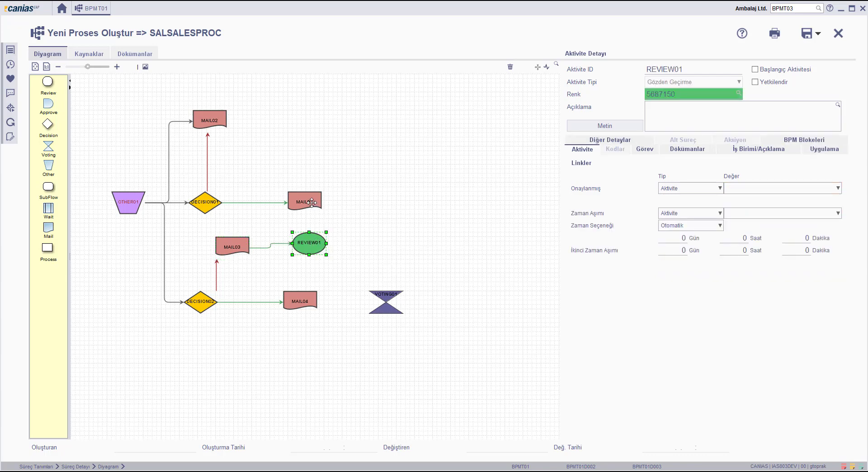
Link the approved (Onaylanmış) outcome of REVIEW01 to MAIL01
left_click(768, 189)
left_click(749, 225)
left_click(306, 200)
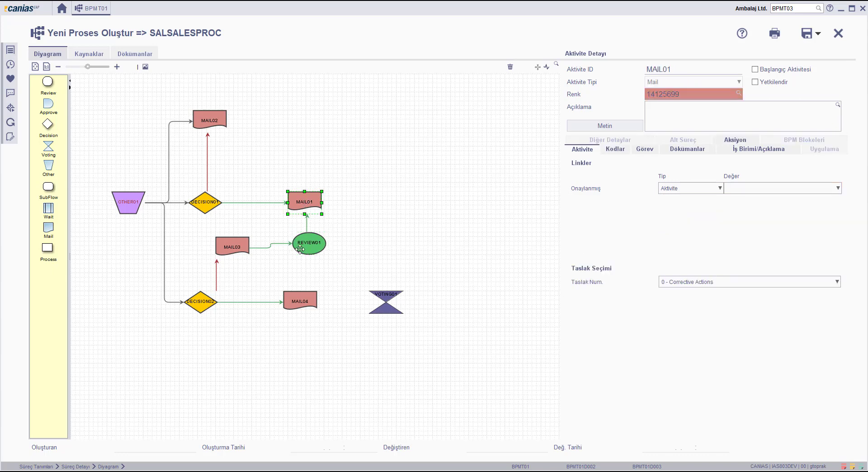
Review the task role of MAIL04 and link its approved (Onaylanmış) outcome to VOTING01
left_click(302, 300)
left_click(653, 150)
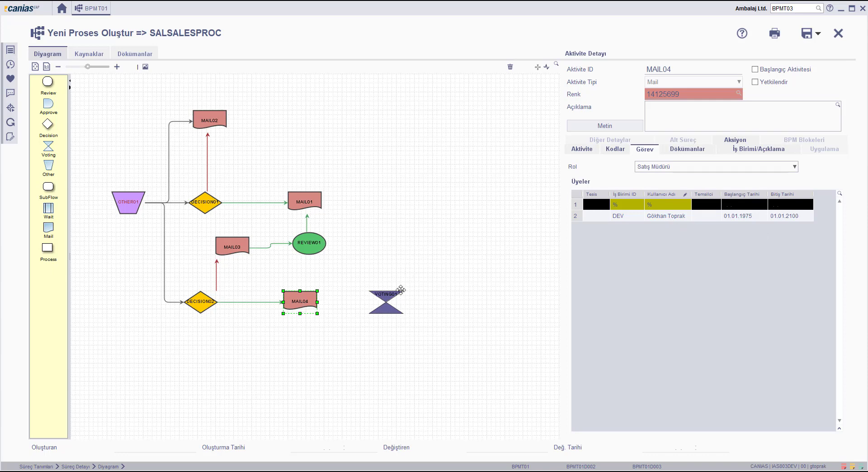
left_click(586, 151)
left_click(753, 189)
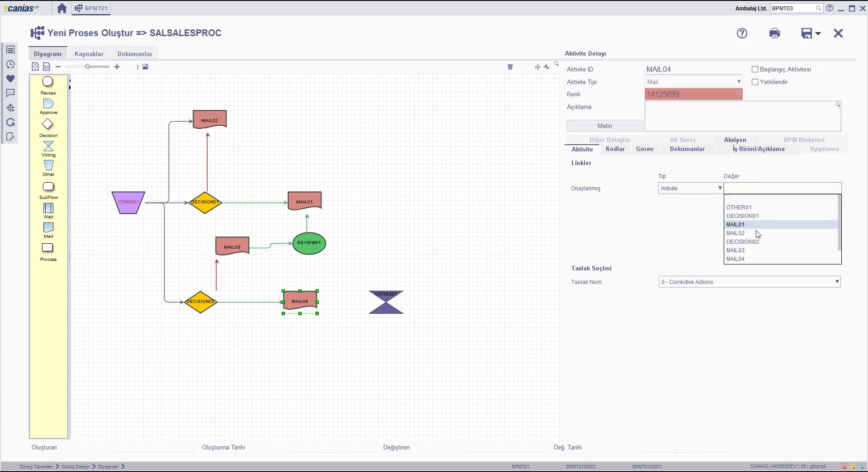
scroll(758, 234, "down", 2)
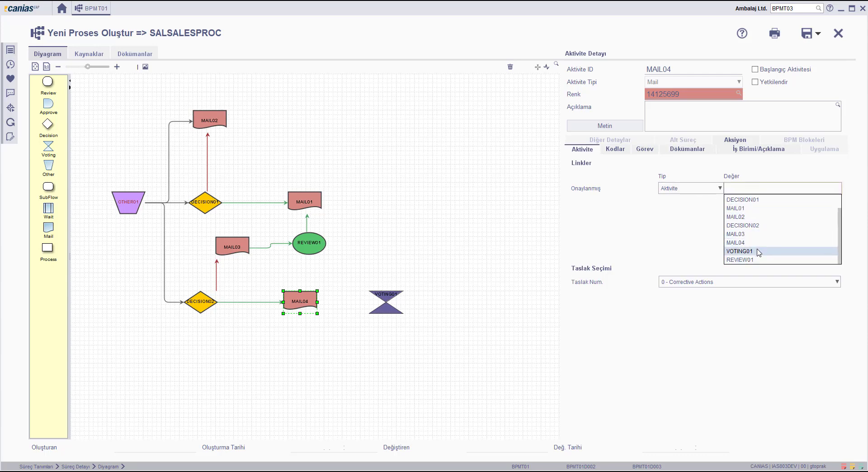
left_click(758, 251)
Link the approved (Onaylanmış) outcome of VOTING01 to MAIL01
left_click(388, 291)
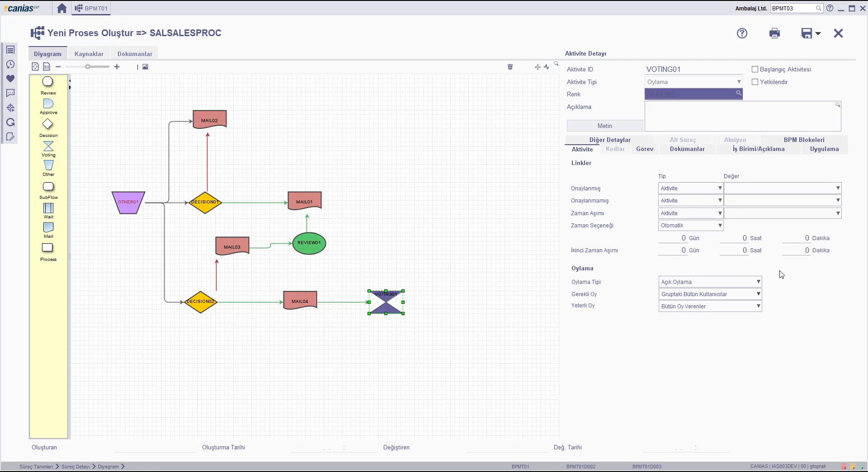
left_click(781, 188)
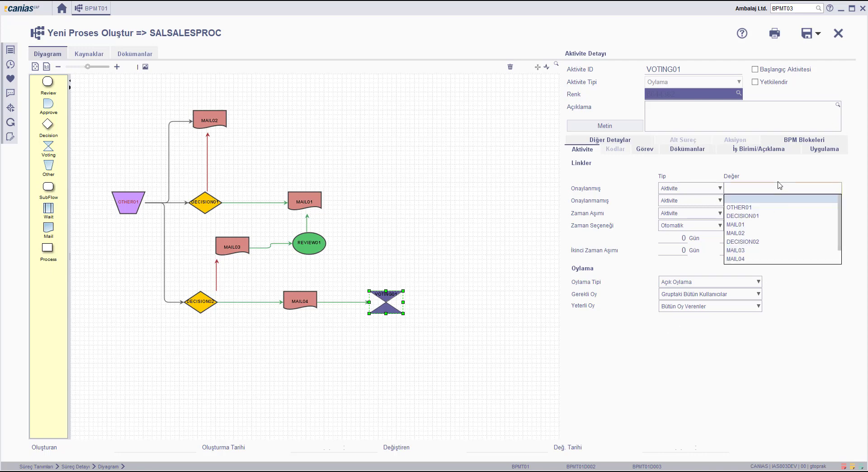
left_click(749, 224)
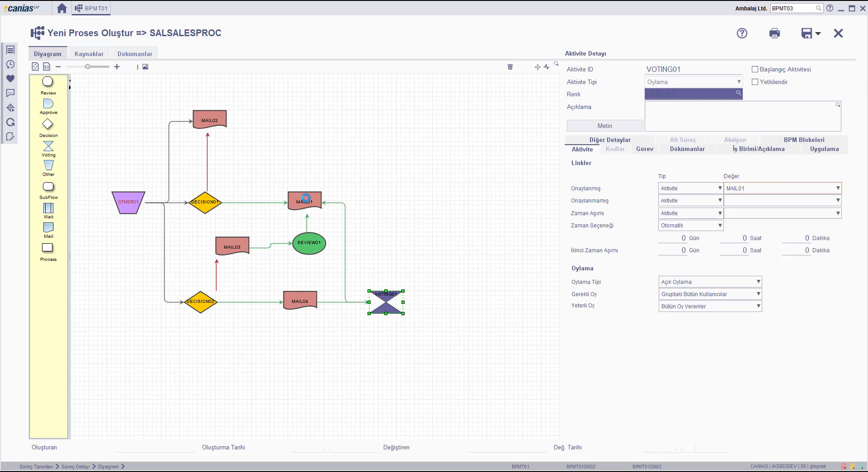
left_click(306, 198)
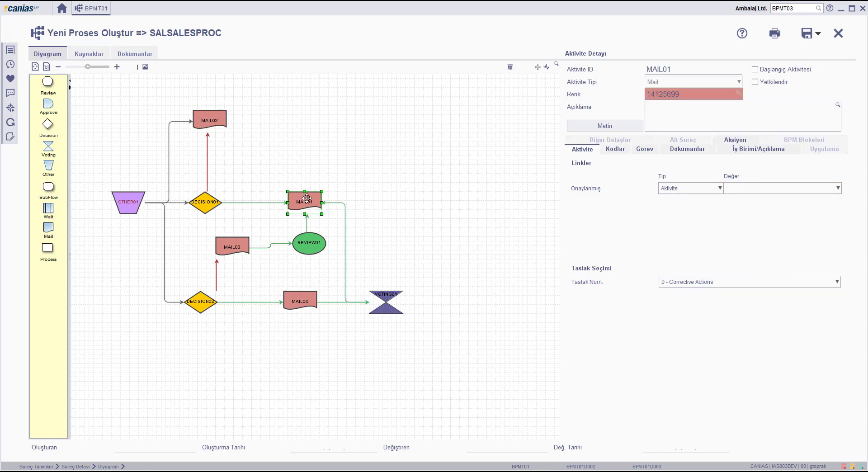
Set the required votes (Gerekli Oy) option of VOTING01 to Kullanıcı Tanımlı
left_click(385, 294)
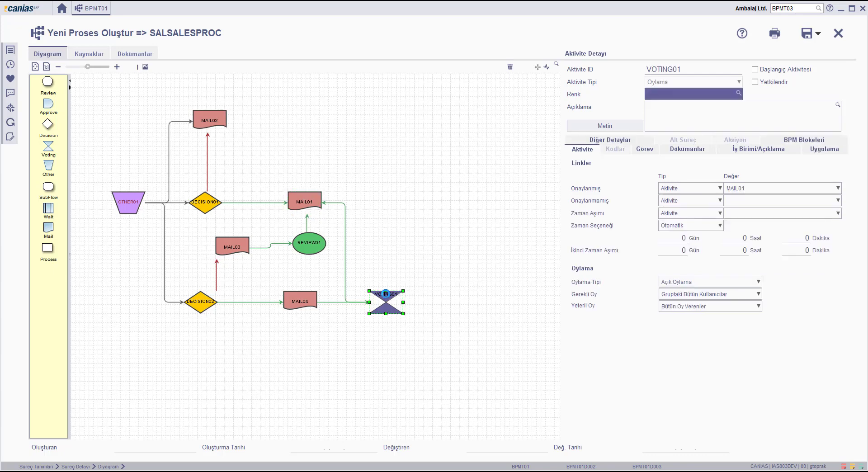
left_click(703, 283)
left_click(704, 284)
left_click(704, 296)
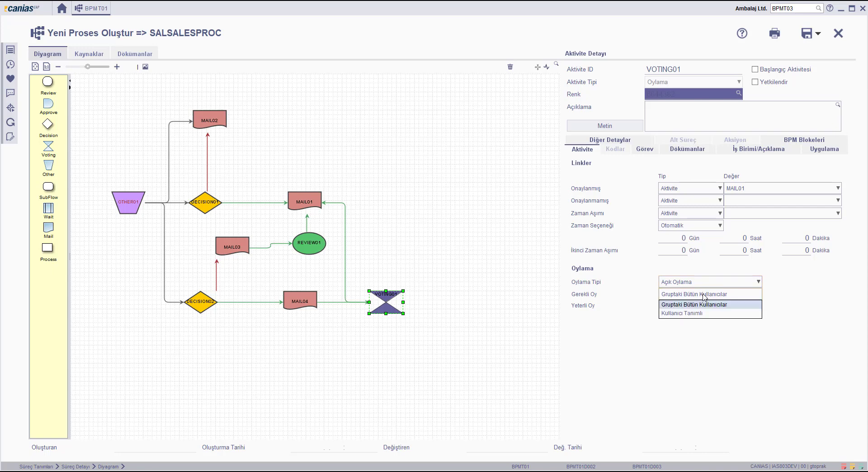
left_click(699, 313)
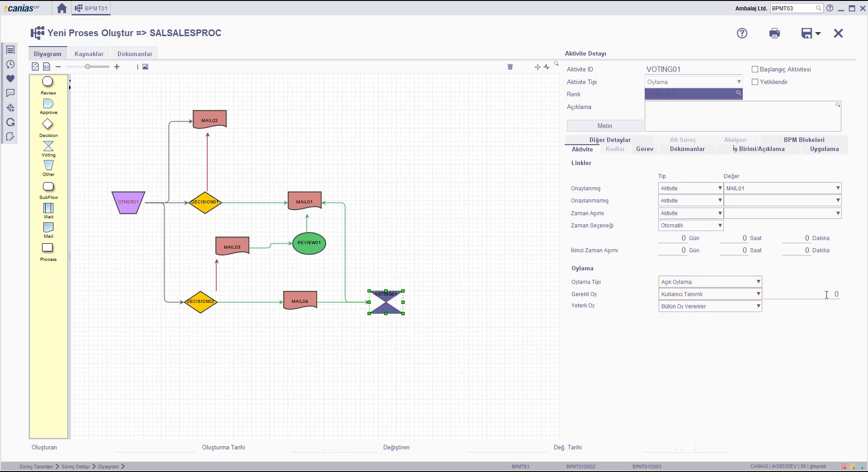
Assign the Satış Müdürü role to the VOTING01 activity as its task role
left_click(649, 151)
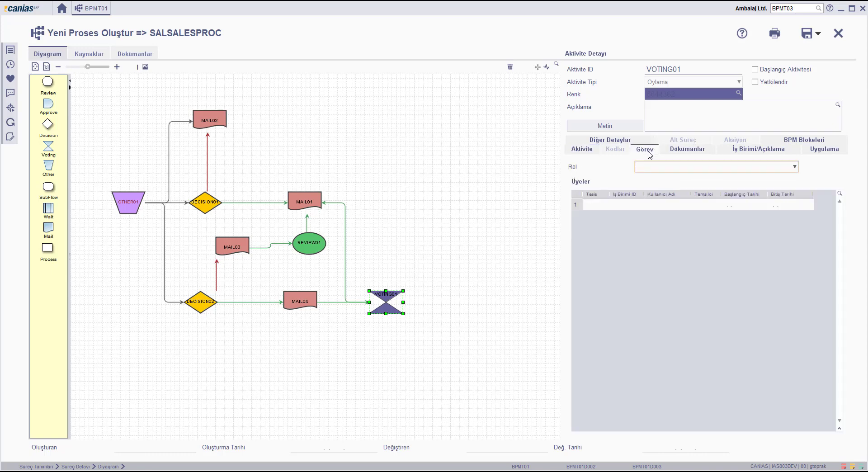
left_click(652, 167)
left_click(654, 220)
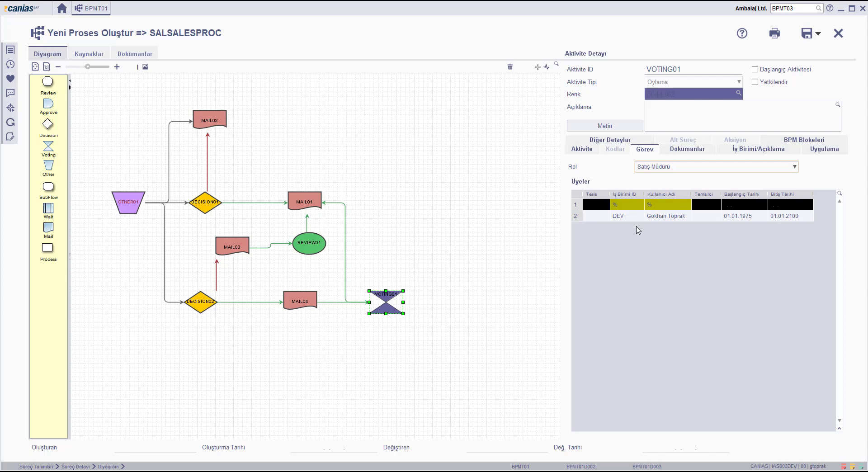
For VOTING01, enter 10 required votes, set sufficient votes (Yeterli Oy) to Kullanıcı Tanımlı with 3, and enable Gereken oy onaylamak için yeterli
left_click(584, 151)
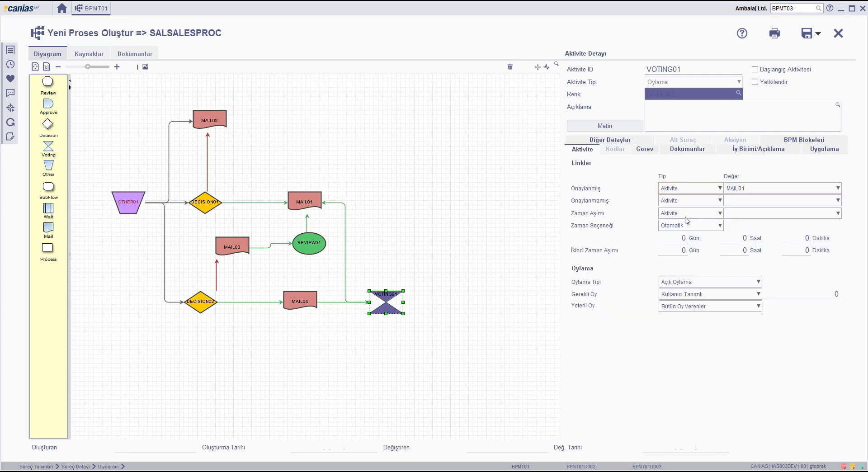
left_click(834, 293)
left_click(752, 306)
left_click(728, 327)
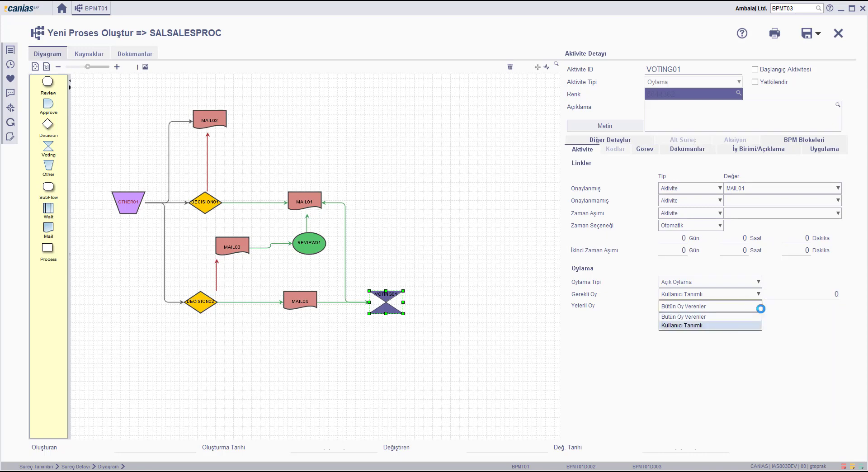
left_click(830, 305)
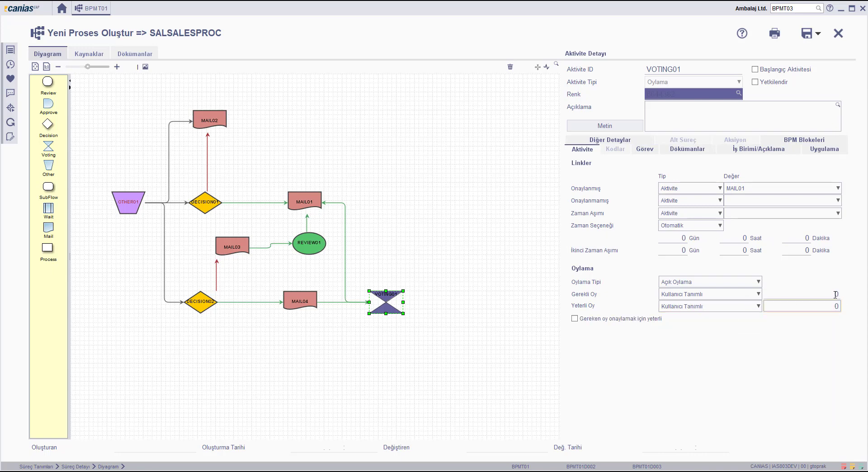
left_click(836, 295)
left_click(833, 306)
left_click(630, 321)
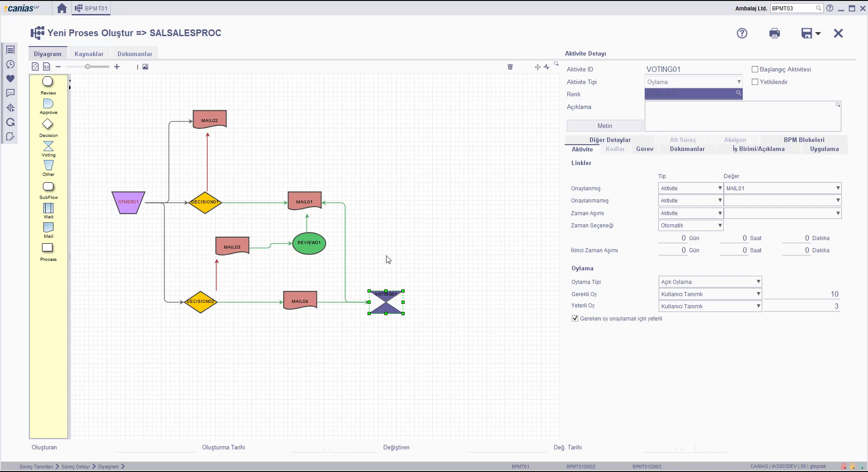
Add an Approve activity to the right of MAIL02 and link MAIL02's approved (Onaylanmış) outcome to it
left_click(219, 117)
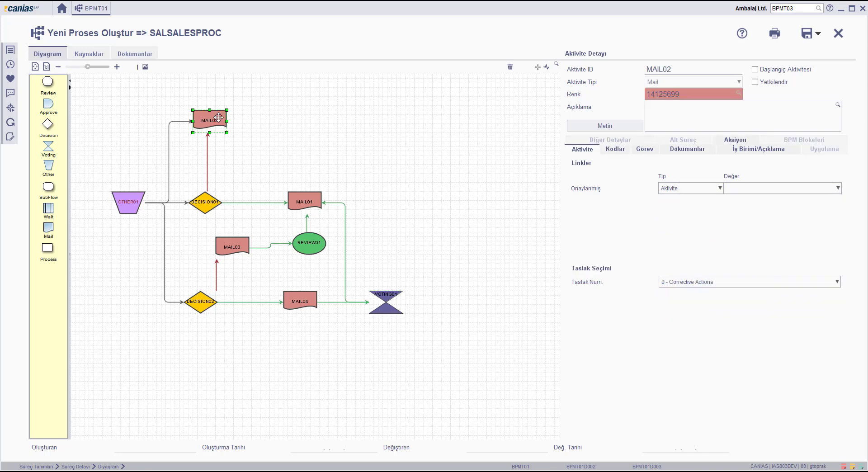
left_click_drag(48, 104, 338, 132)
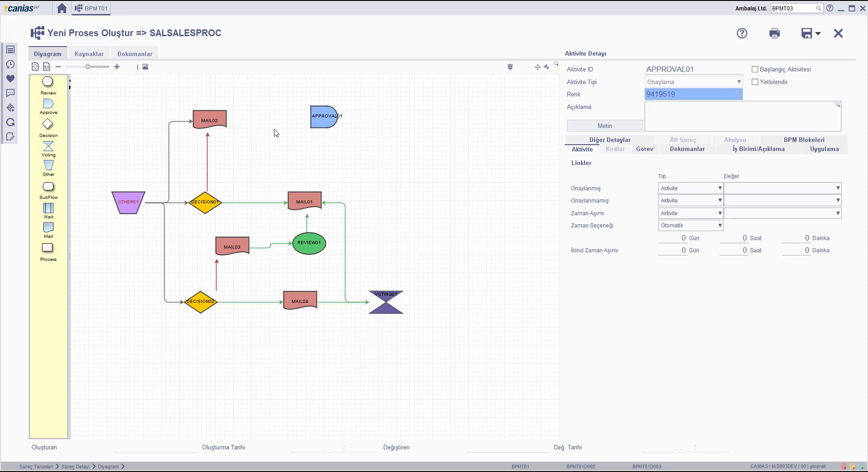
left_click(215, 122)
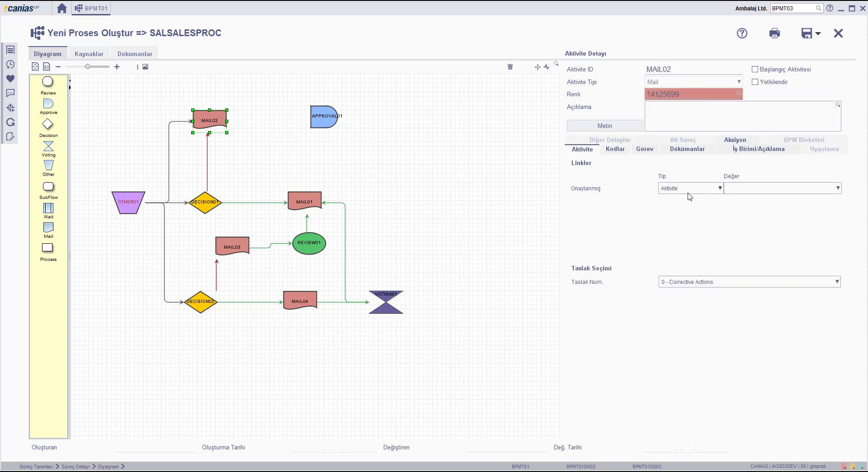
left_click(747, 188)
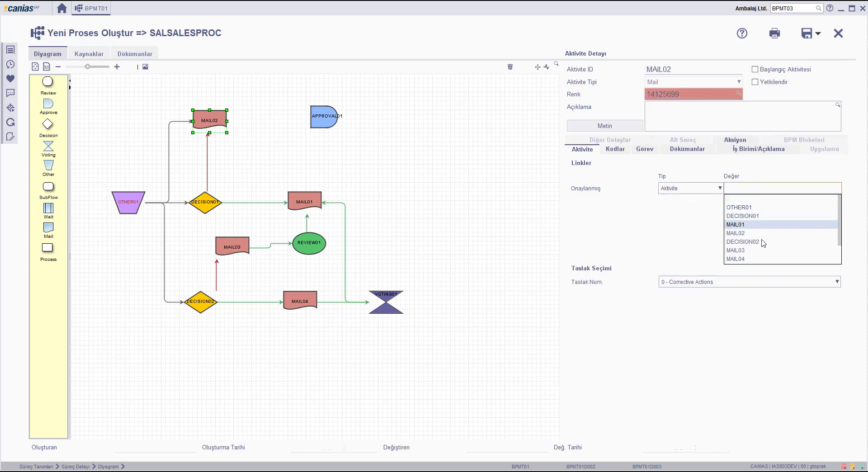
scroll(761, 244, "down", 2)
left_click(761, 259)
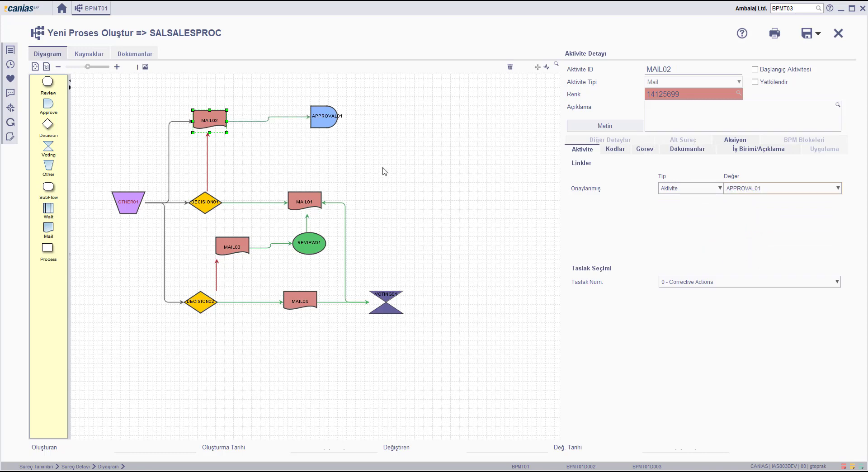
Add a second Approve activity to the right of MAIL01 and link MAIL01's approved (Onaylanmış) outcome to it
left_click(88, 138)
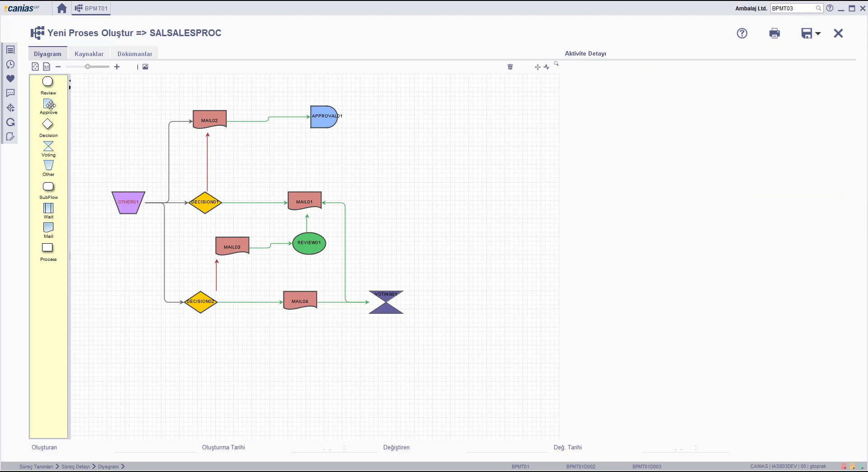
left_click_drag(50, 105, 433, 189)
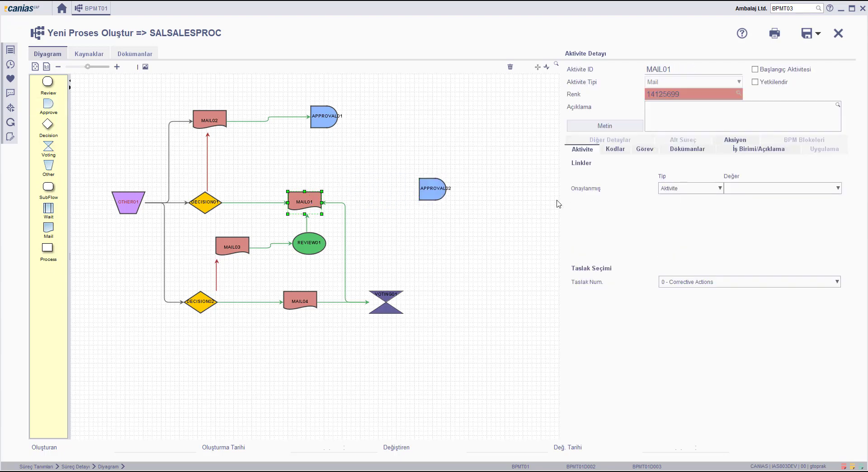
left_click(729, 189)
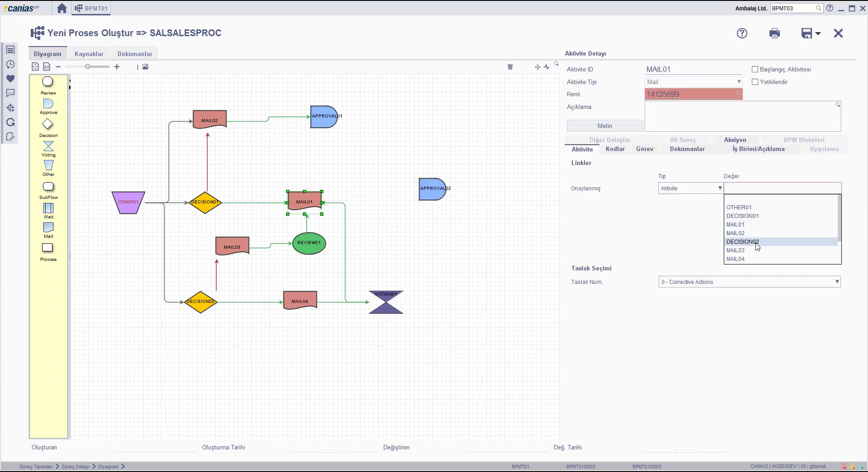
scroll(757, 246, "down", 2)
left_click(757, 259)
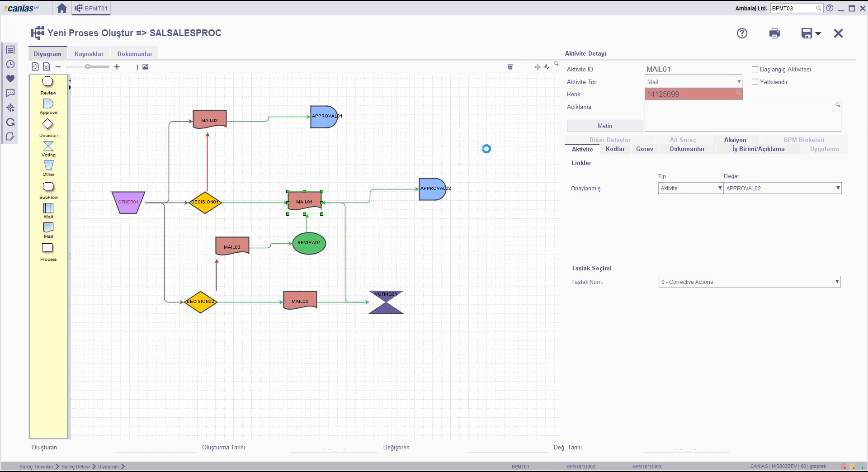
left_click(486, 149)
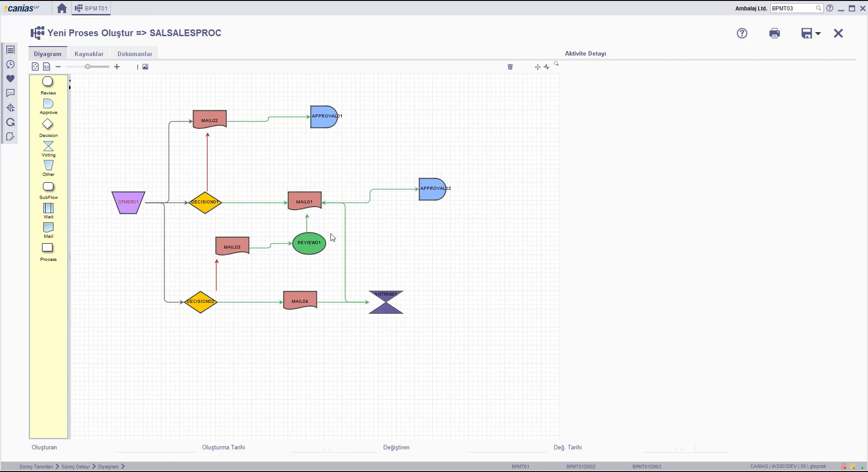
Assign the Satış Müdürü role to the REVIEW01 activity as its task role
left_click(311, 237)
left_click(652, 150)
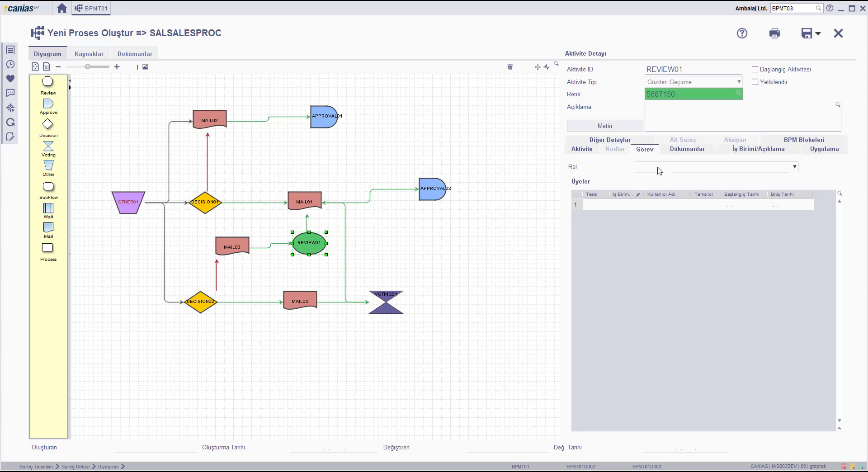
left_click(658, 170)
left_click(669, 220)
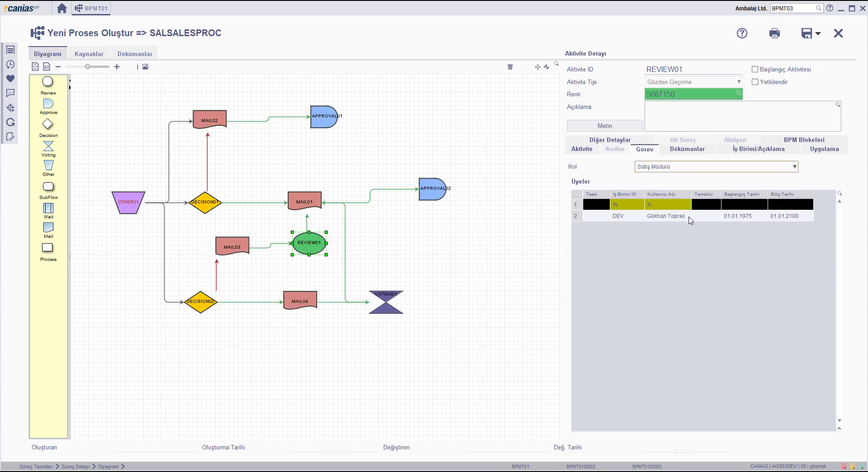
Check the task roles assigned to the mail activities, VOTING01 and APPROVAL01
left_click(231, 246)
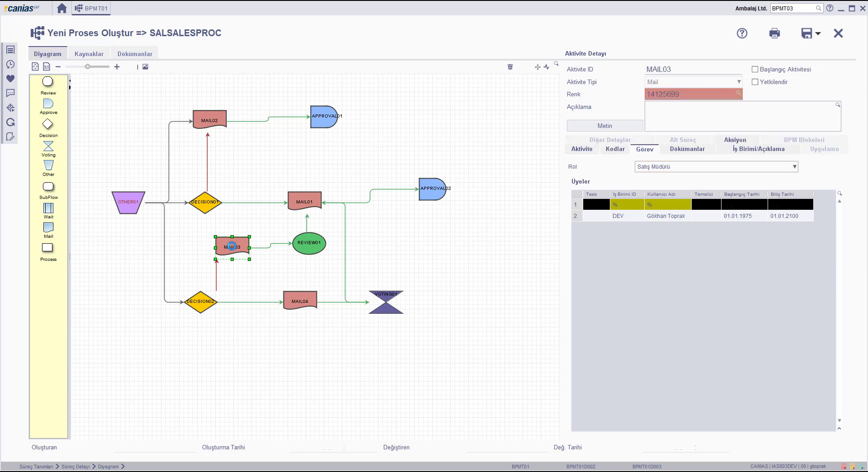
left_click(308, 203)
left_click(307, 294)
left_click(378, 302)
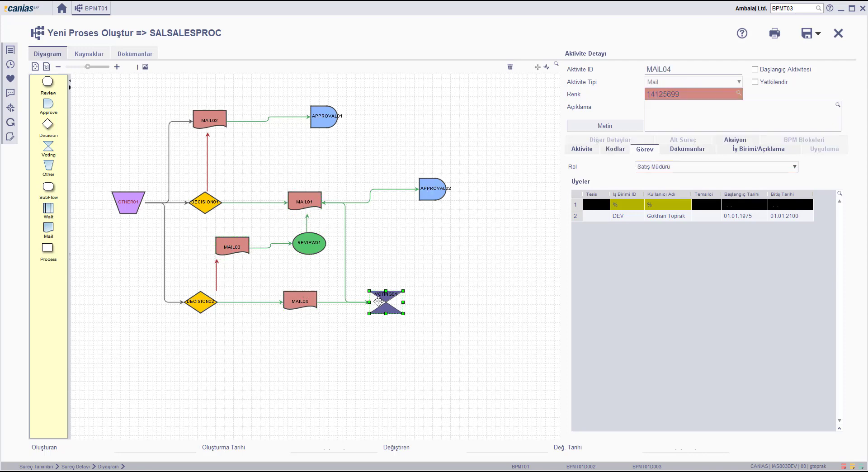
left_click(317, 118)
left_click(201, 119)
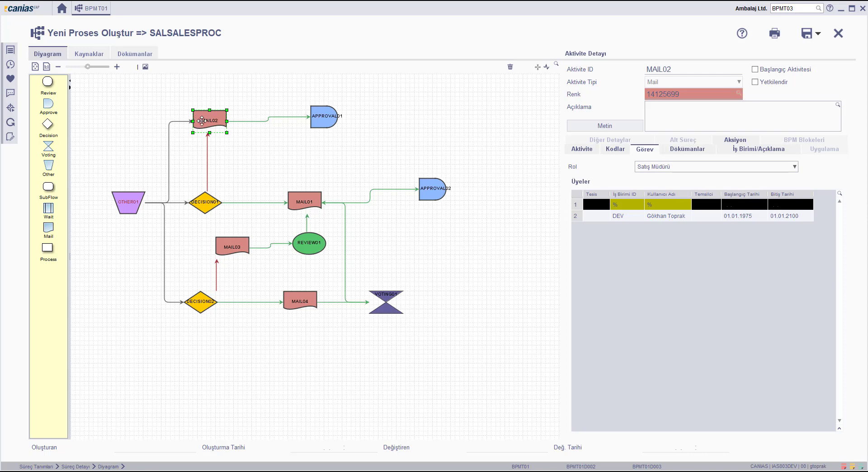
Set the task role of APPROVAL01 to Satış Müdürü
left_click(322, 118)
left_click(691, 168)
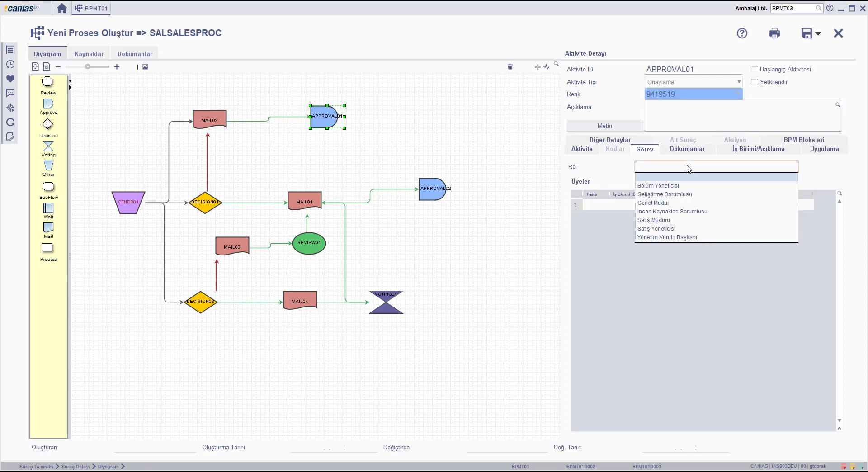
left_click(674, 220)
Set the task role of APPROVAL02 to Genel Müdür
left_click(438, 191)
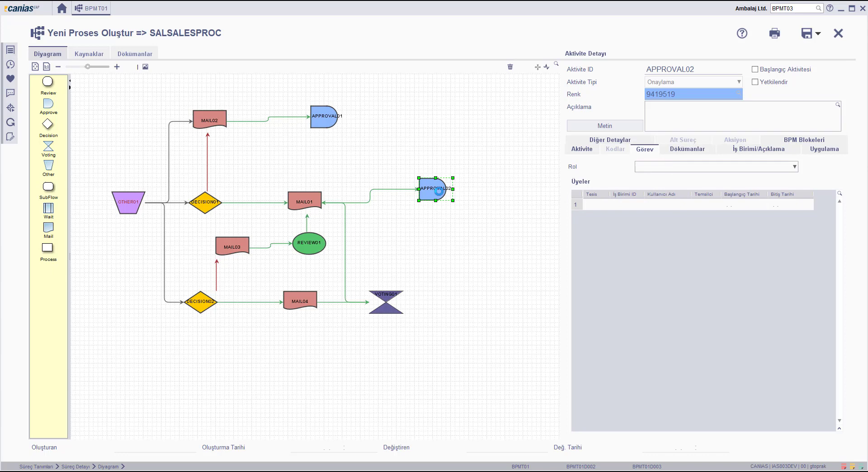
left_click(658, 168)
left_click(664, 203)
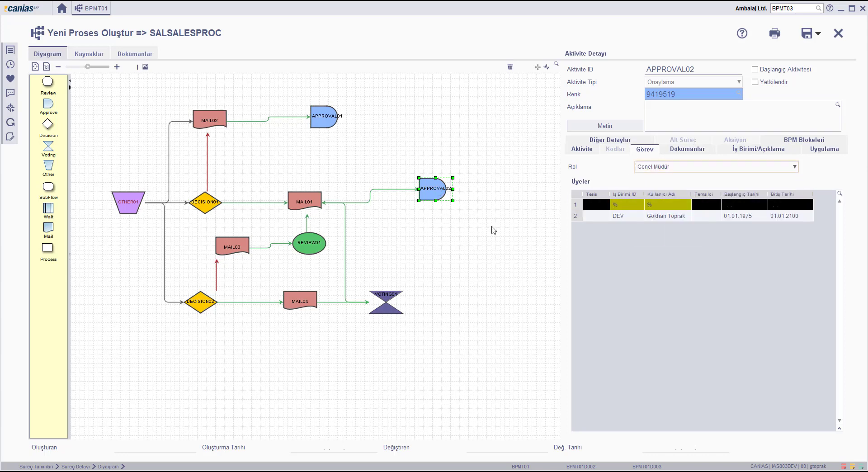
Select the MAIL02 activity and open the BAST01 support tables application
left_click(381, 155)
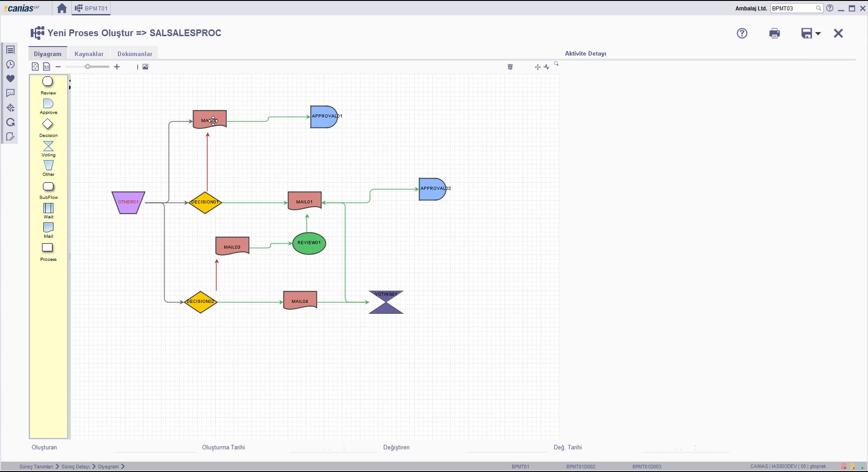
left_click(213, 120)
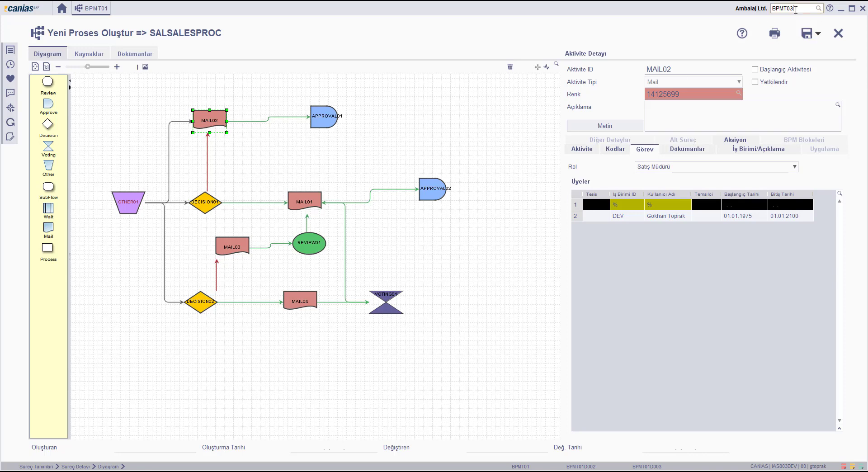
key("BackSpace")
key("BackSpace")
key("BackSpace")
key("BackSpace")
type("AST01")
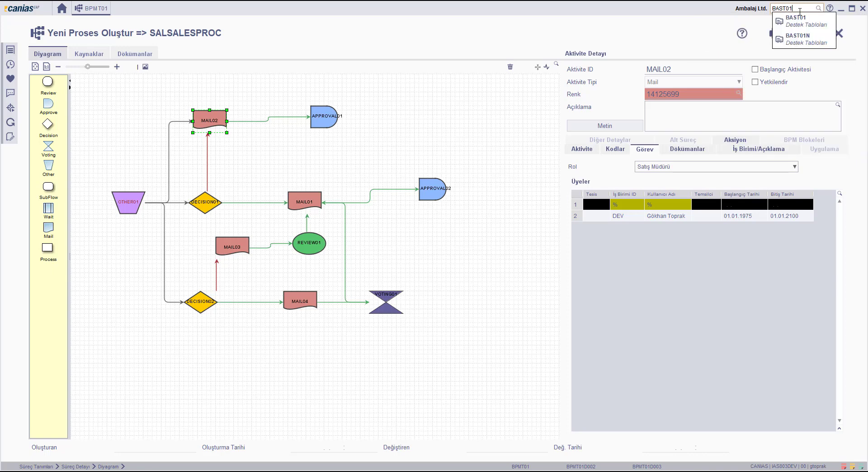
key("Return")
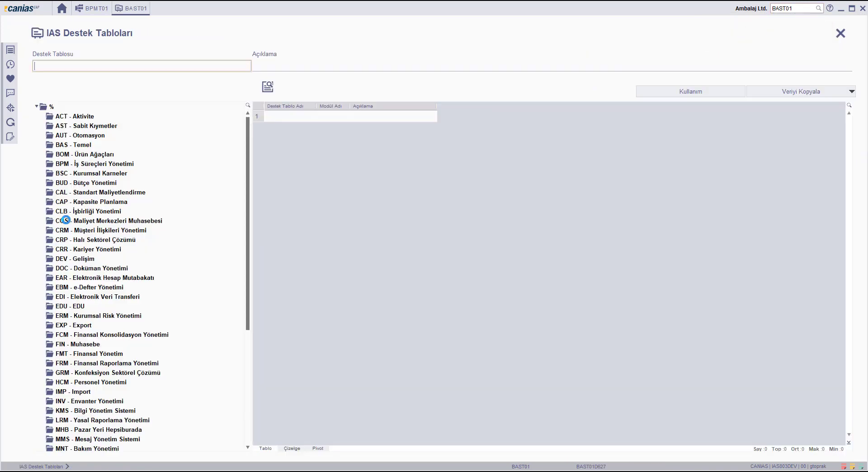
Open the BPM module's IASBPM012 standard texts table and list company 17's texts matching %satış%
left_click(91, 165)
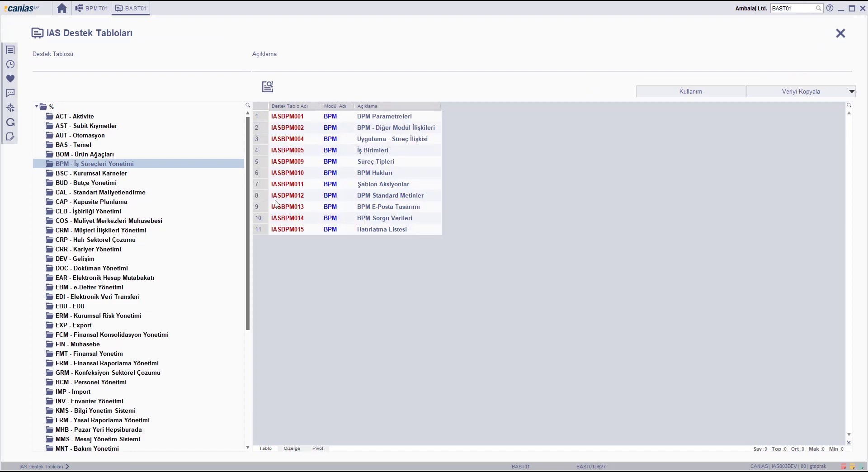
left_click(260, 197)
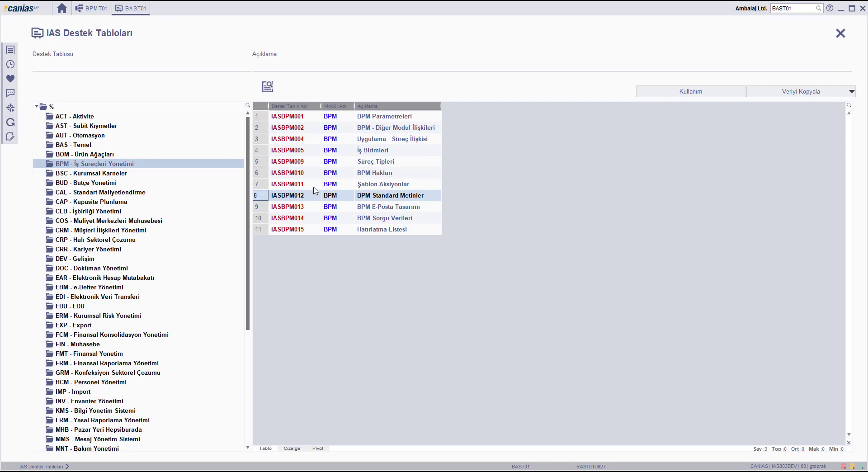
left_click(268, 86)
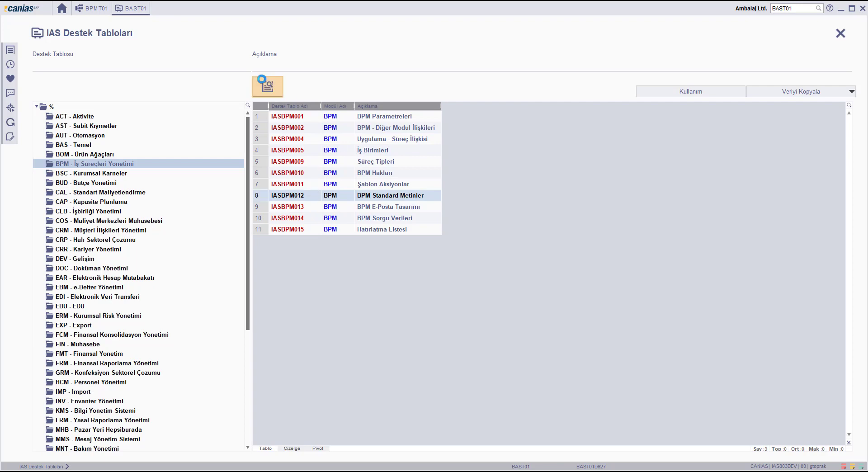
left_click(52, 108)
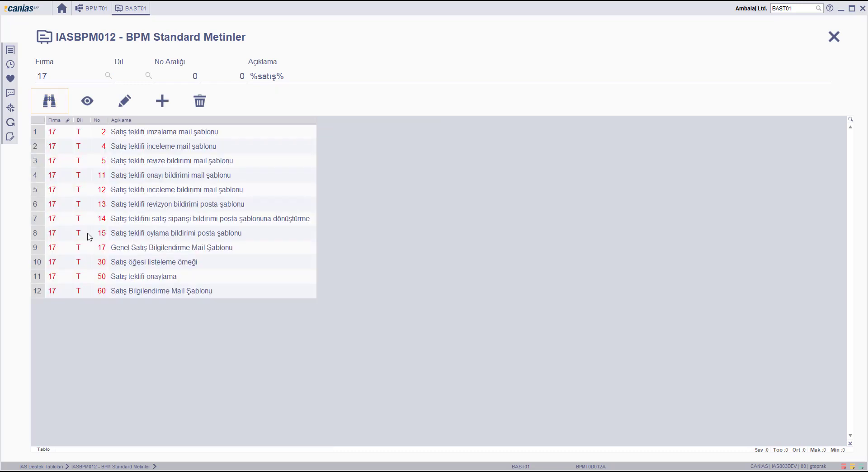
Open standard text 60, Satış Bilgilendirme Mail Şablonu, for editing and examine its HTML body and field placeholders
left_click(52, 290)
left_click(124, 101)
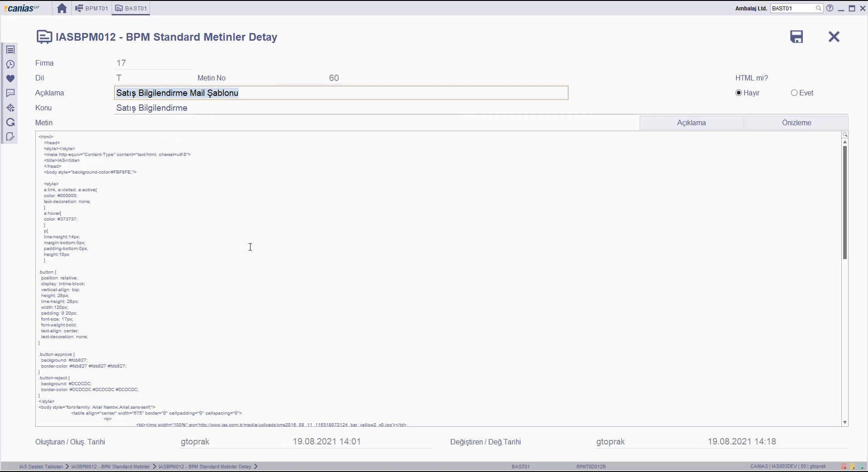
scroll(271, 226, "down", 10)
left_click(306, 191)
left_click_drag(307, 190, 377, 272)
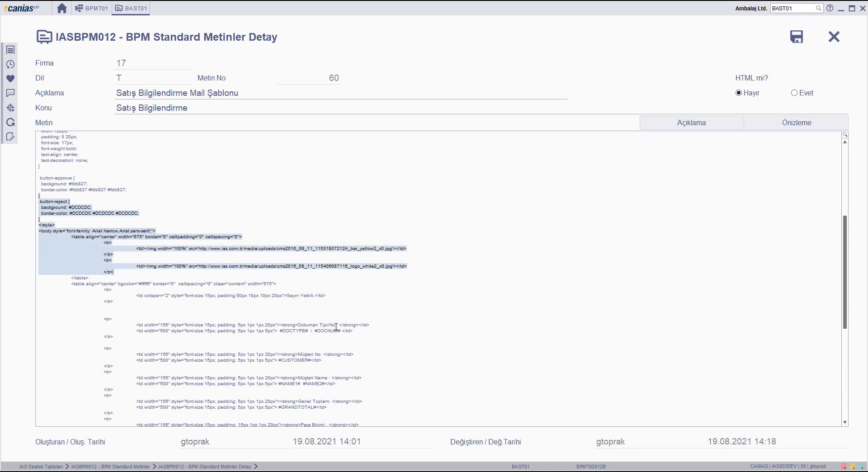
left_click(335, 326)
left_click_drag(310, 332, 305, 331)
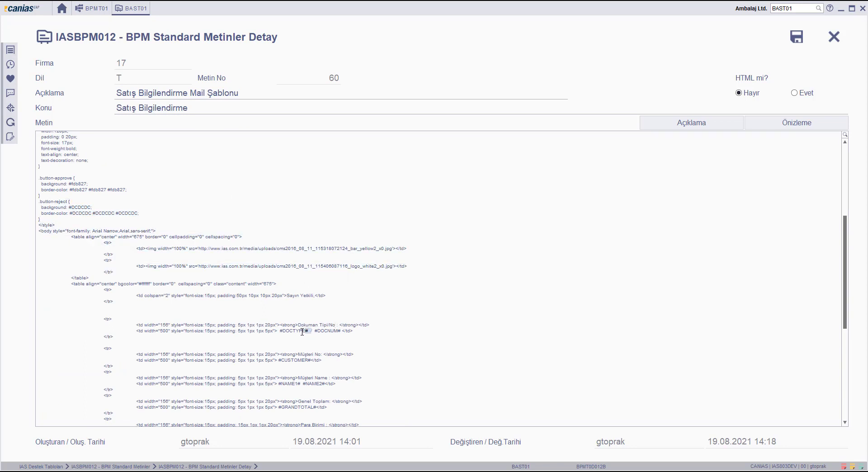
double_click(303, 331)
Preview the text 60 mail layout, save the text and return to the support table list
left_click(797, 125)
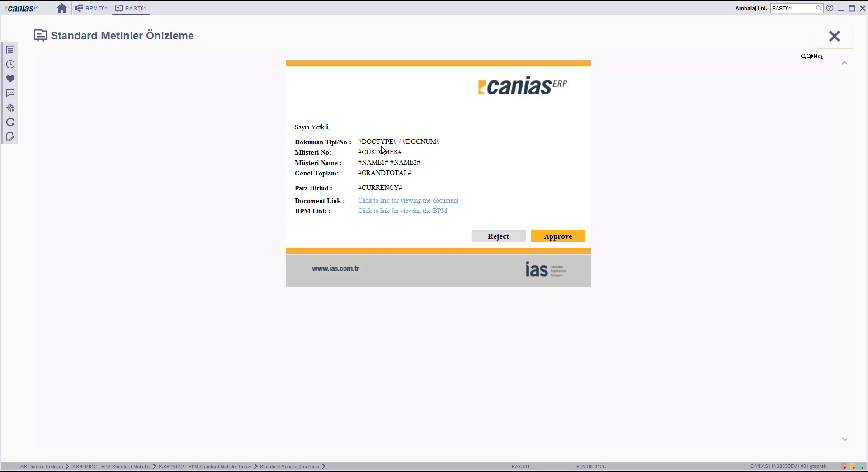
left_click(834, 35)
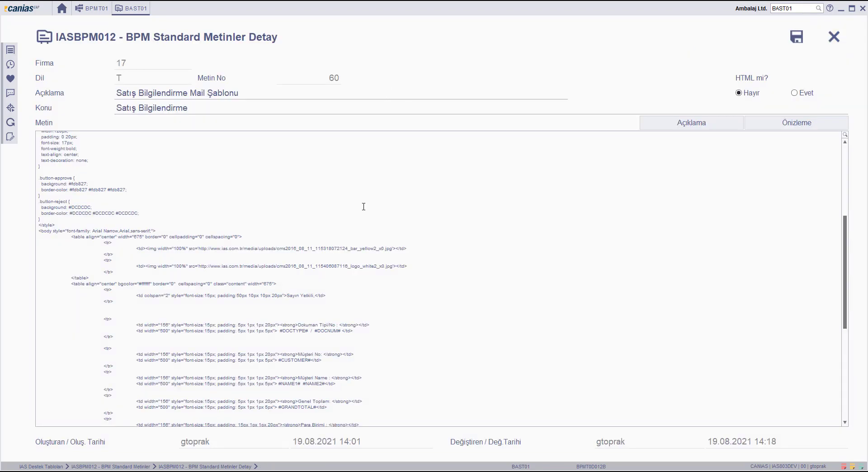
left_click(795, 38)
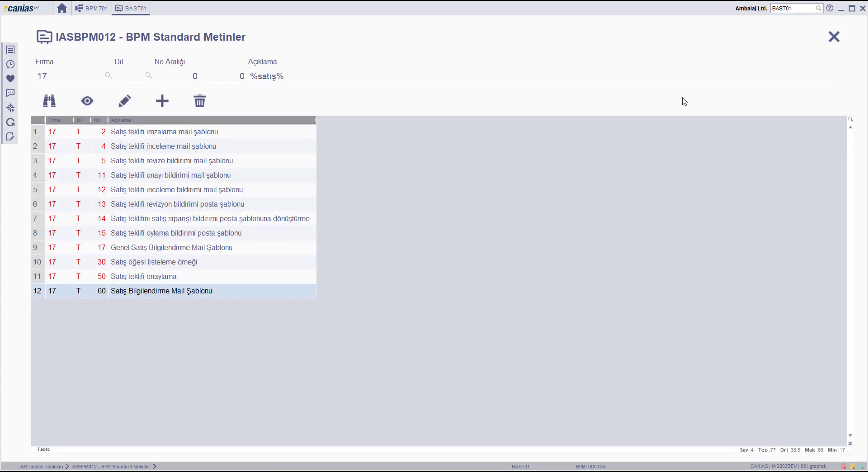
left_click(834, 37)
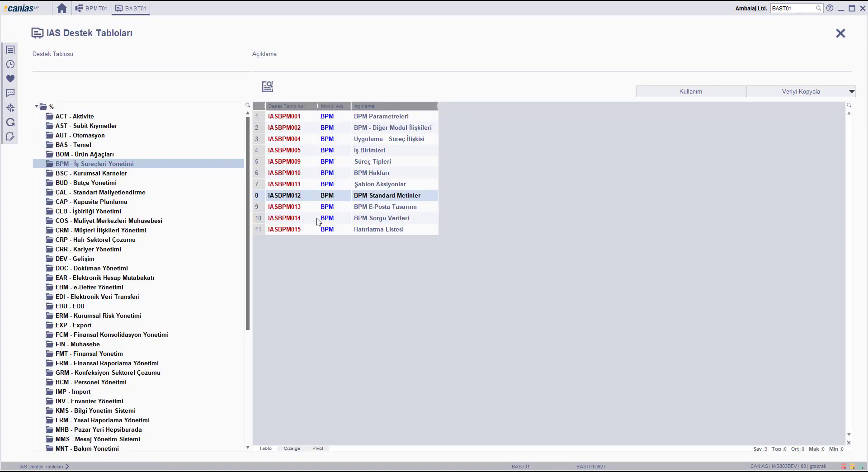
Open draft 60, Sale Mail Template, for editing from the IASBPM013 mail design table and check its text number
left_click(259, 209)
left_click(268, 86)
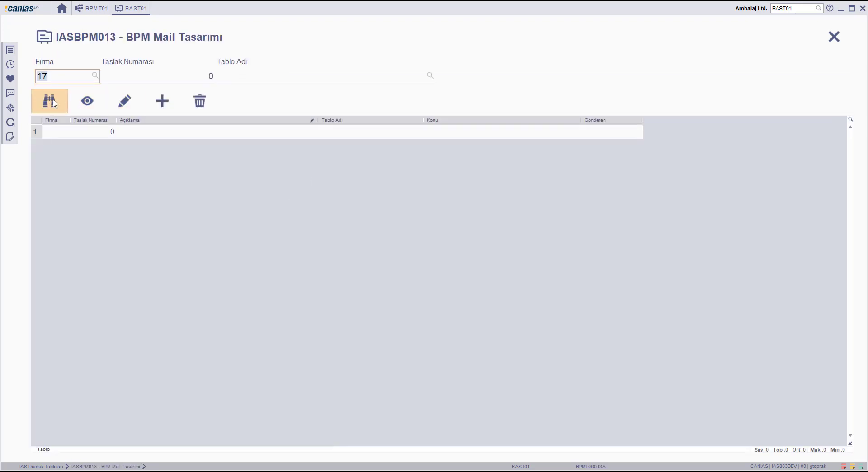
left_click(49, 100)
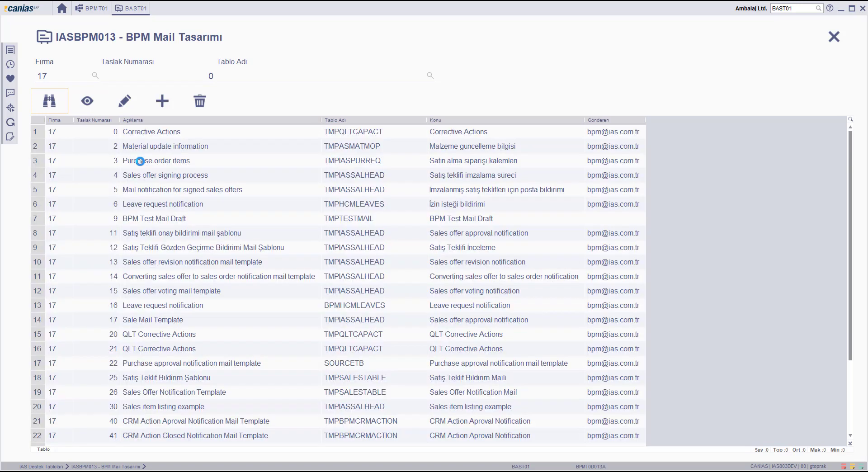
scroll(122, 374, "down", 3)
left_click(97, 425)
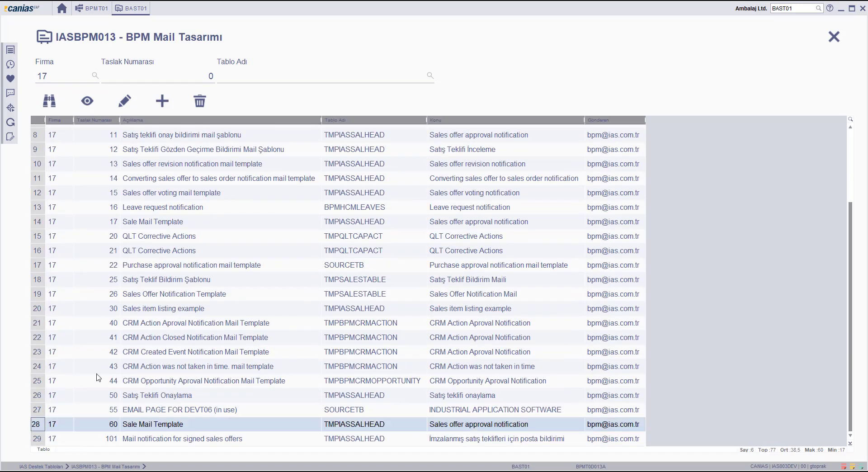
left_click(126, 109)
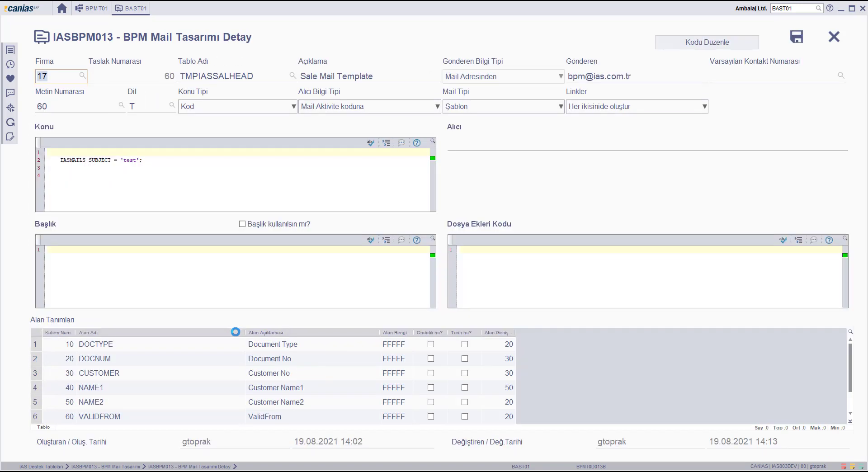
left_click(64, 105)
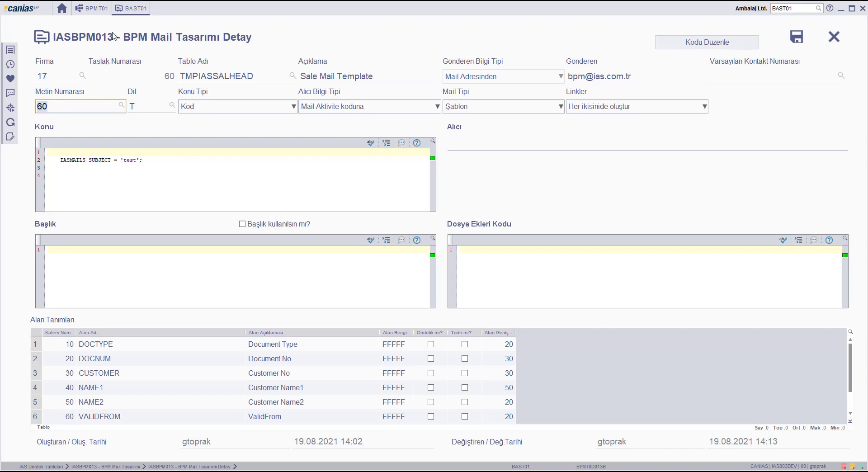
Compare the target table name in MAIL02's code with the table name set in mail draft 60
left_click(92, 9)
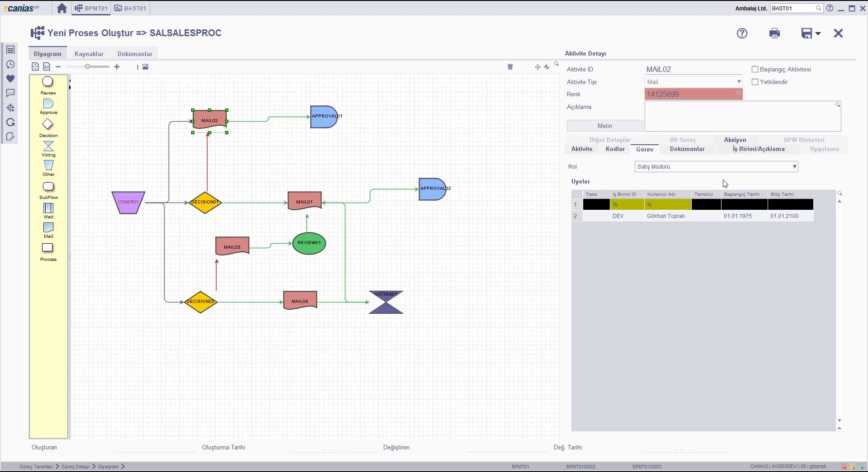
left_click(617, 150)
double_click(652, 271)
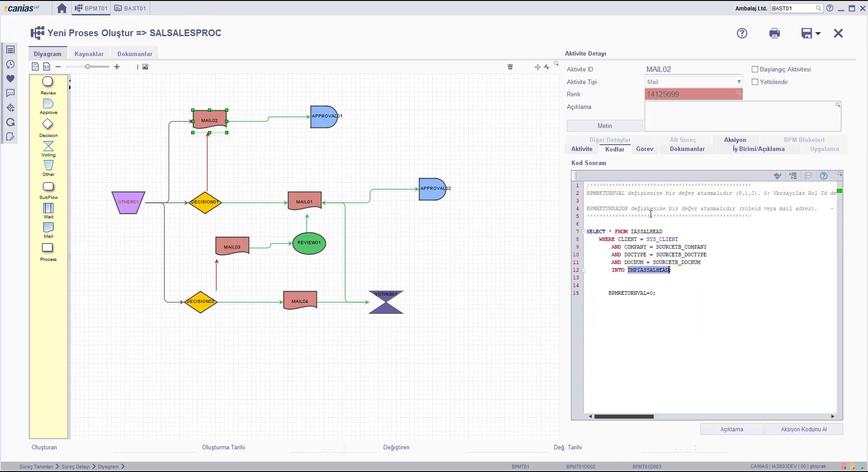
left_click(138, 12)
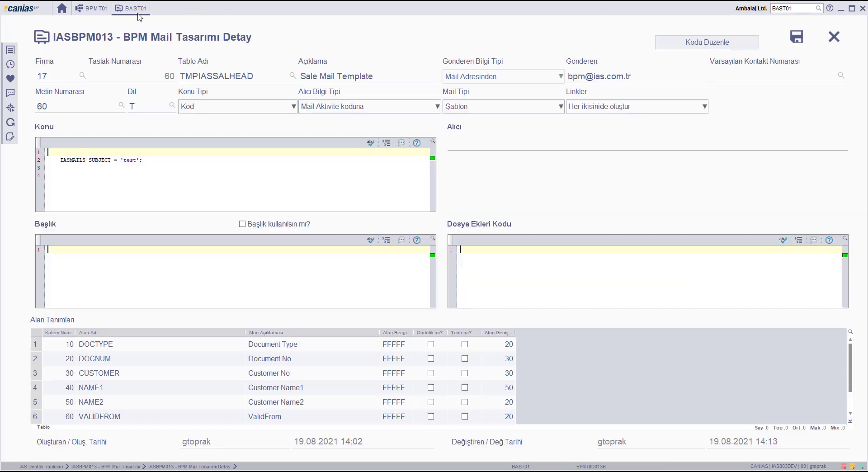
double_click(242, 77)
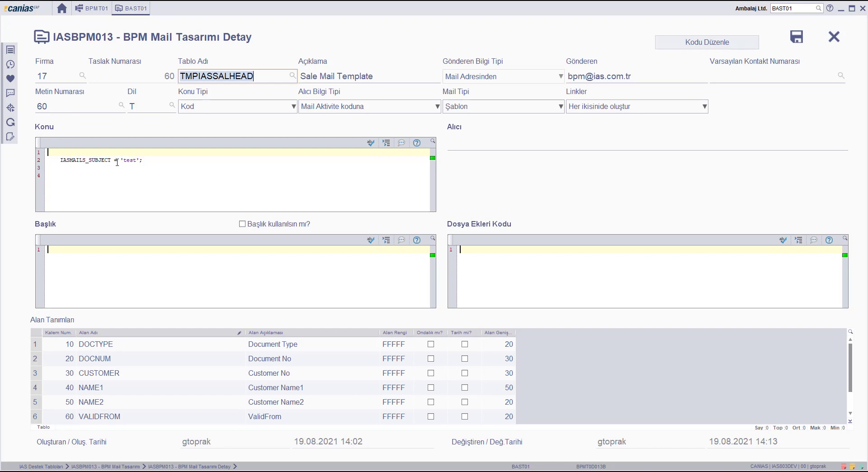
Examine the IASMAILS_SUBJECT assignment in draft 60's subject code and save the draft
left_click(164, 153)
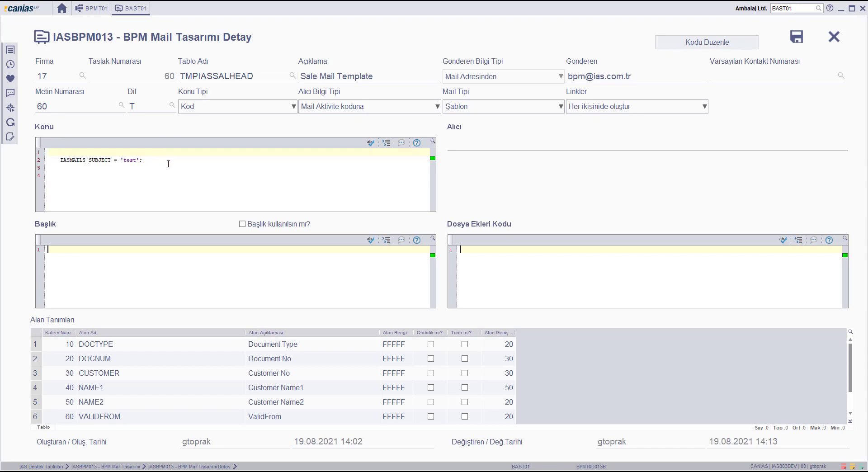
left_click_drag(158, 168, 162, 157)
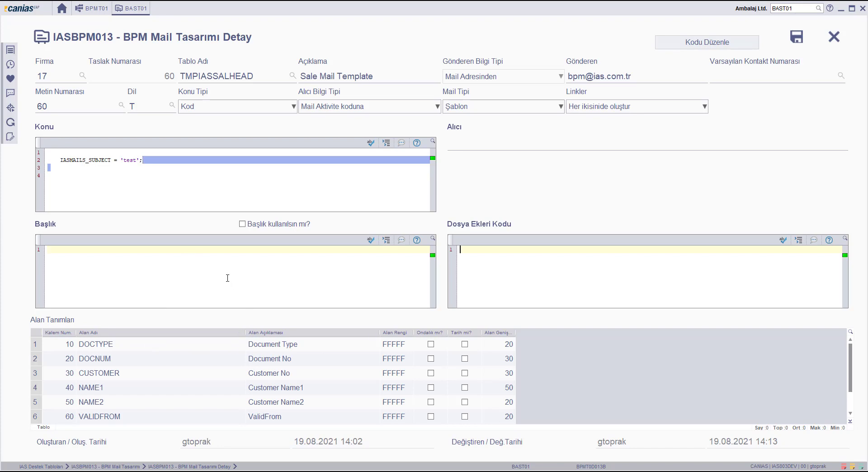
left_click(172, 183)
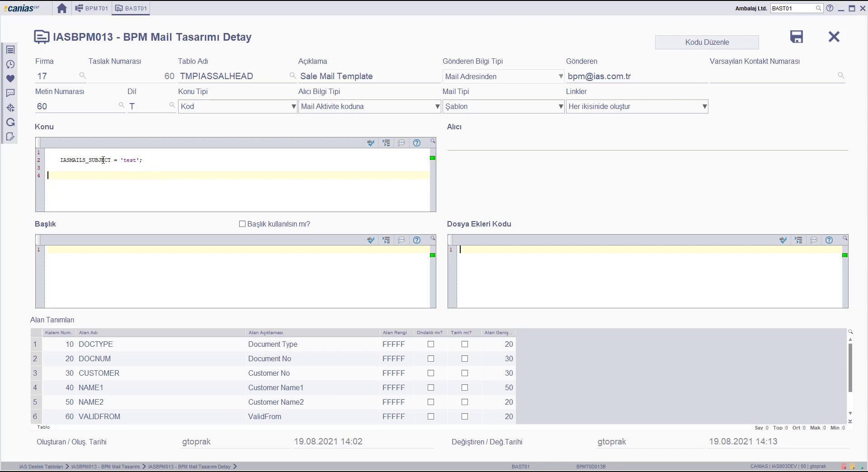
double_click(132, 159)
left_click(146, 161)
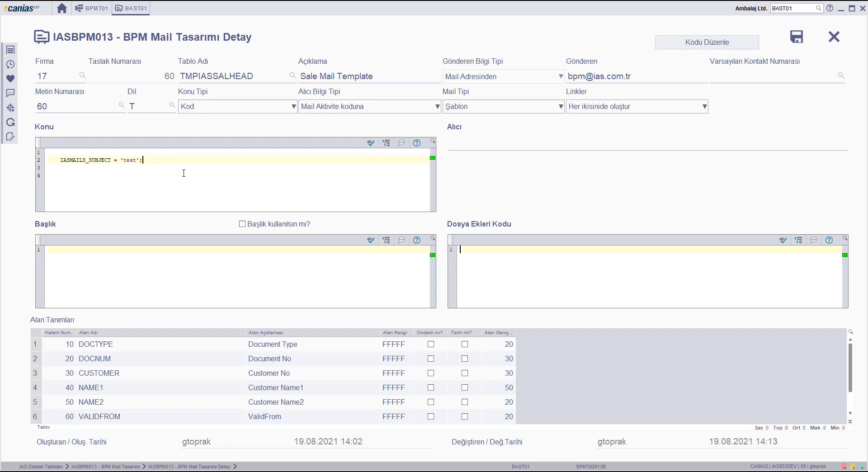
left_click(797, 36)
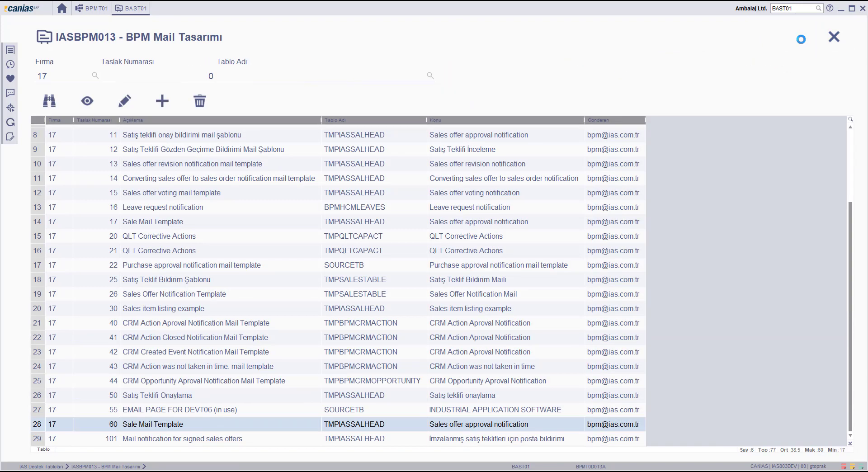
Return to the SALSALESPROC diagram and set MAIL02's draft number to 60 - Sale Mail Template
left_click(103, 9)
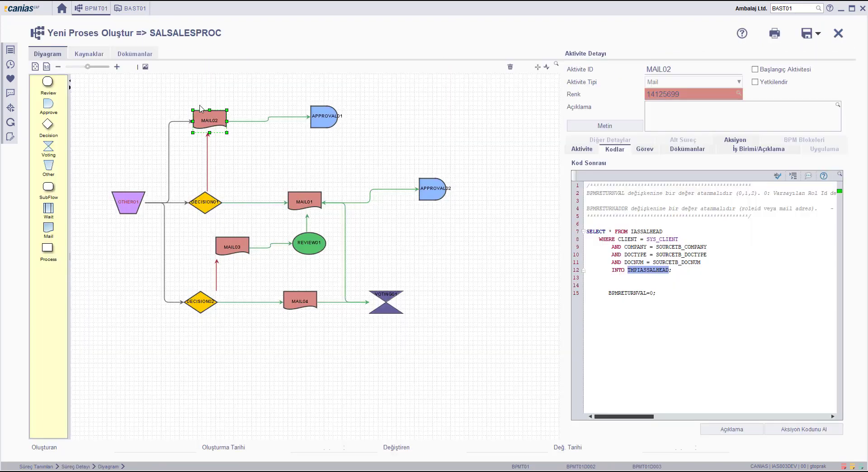
left_click(586, 150)
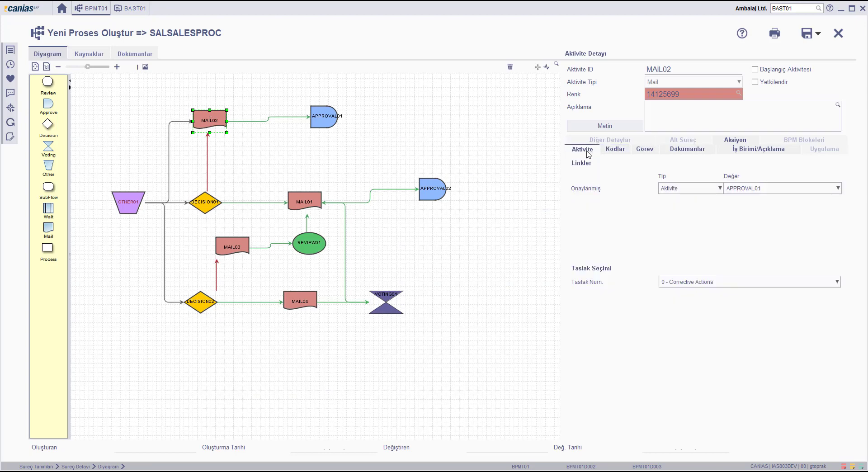
left_click(685, 284)
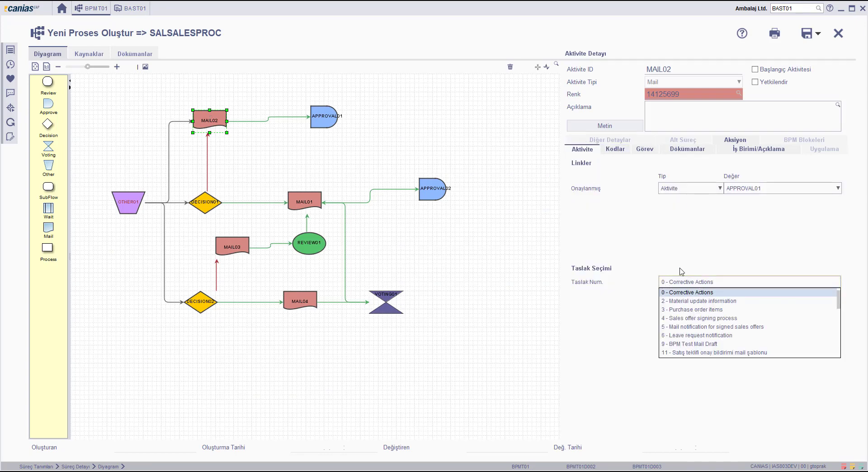
scroll(709, 327, "down", 5)
scroll(709, 327, "down", 2)
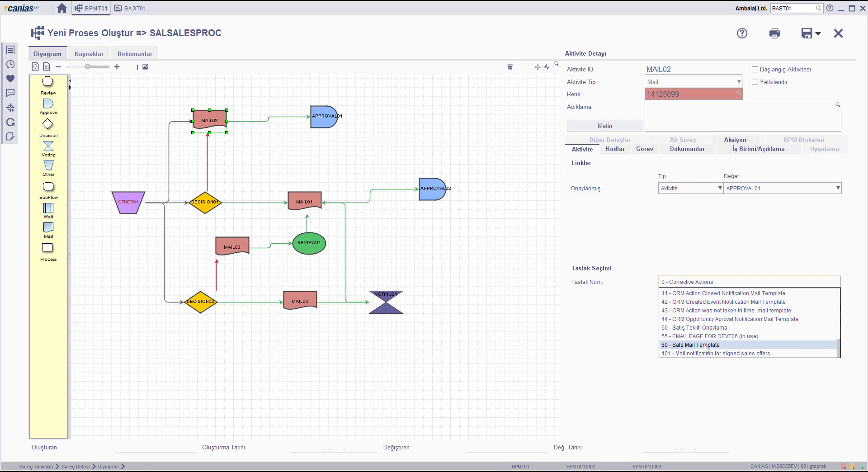
left_click(707, 350)
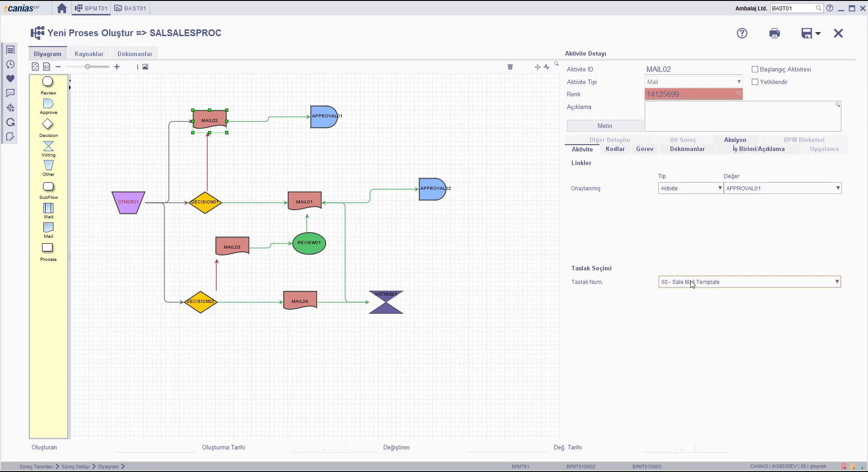
Set the draft number of the MAIL03 activity to 60 - Sale Mail Template
left_click(239, 242)
left_click(705, 285)
scroll(700, 348, "down", 3)
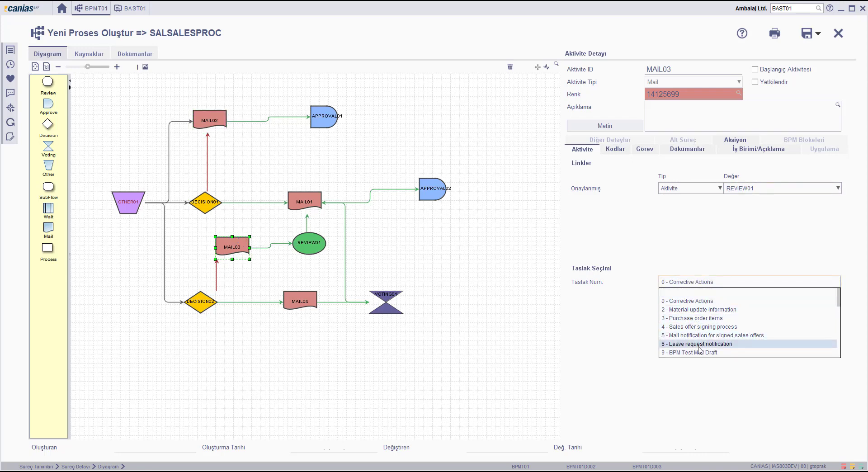
scroll(700, 350, "down", 3)
left_click(700, 353)
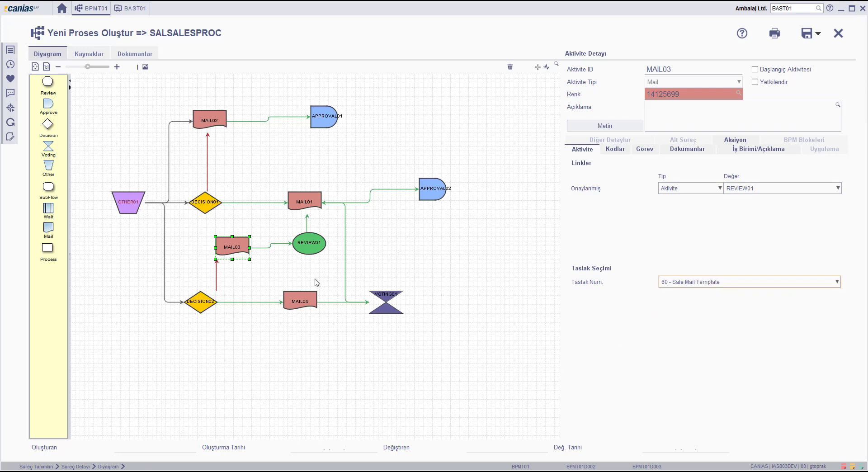
Assign draft 60 - Sale Mail Template to the MAIL04 activity
left_click(302, 294)
left_click(712, 282)
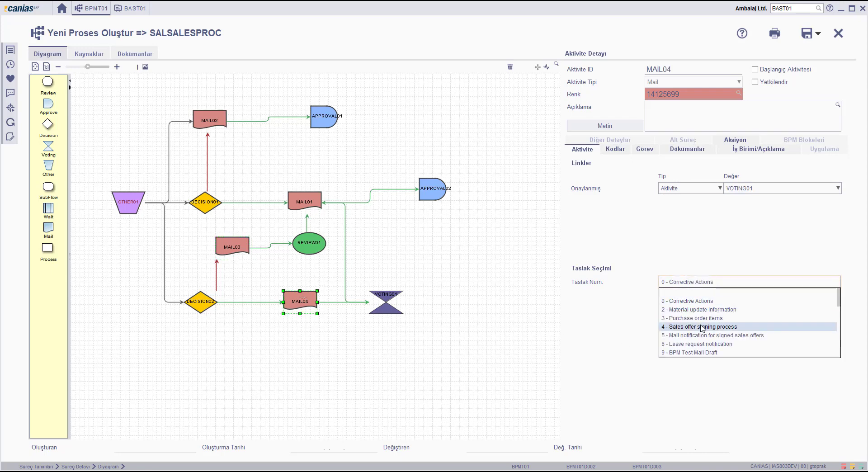
scroll(706, 336, "down", 3)
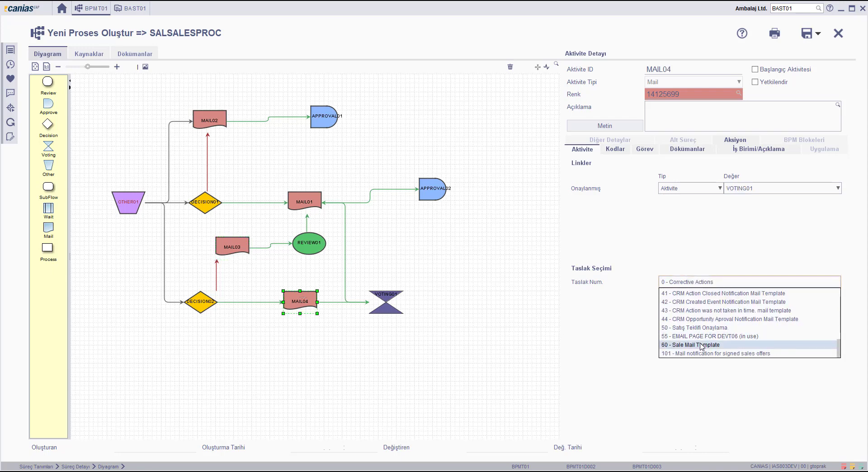
left_click(703, 346)
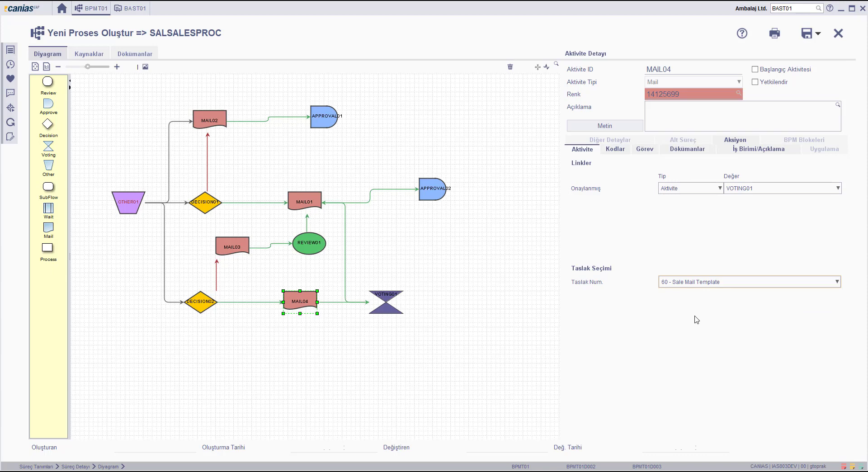
Assign draft 60 - Sale Mail Template to the MAIL01 activity that leads to APPROVAL02
left_click(313, 202)
left_click(728, 283)
scroll(695, 339, "down", 6)
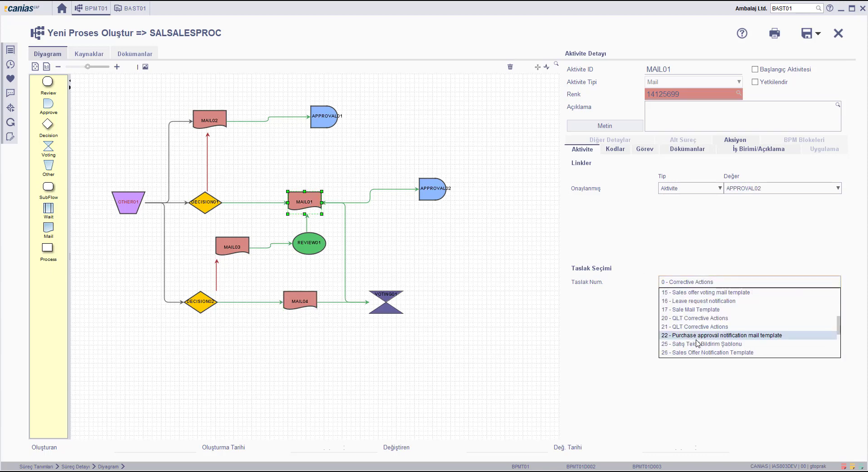
left_click(695, 347)
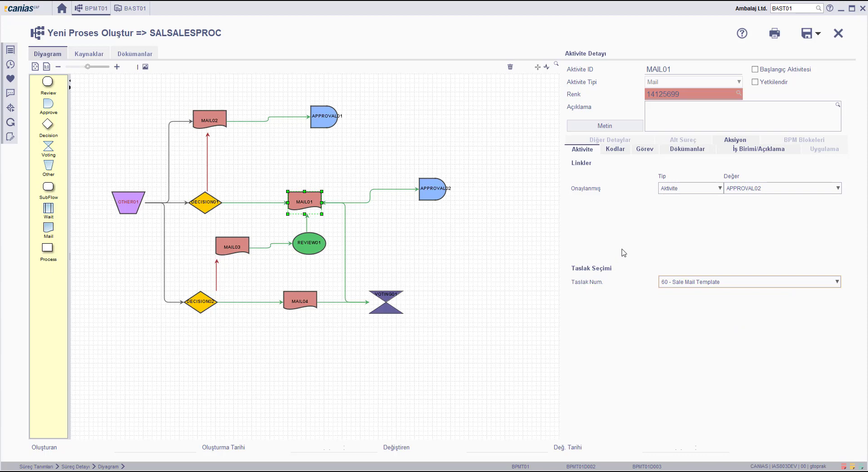
Check the task role of the VOTING01 activity and save the SALSALESPROC process
left_click(387, 300)
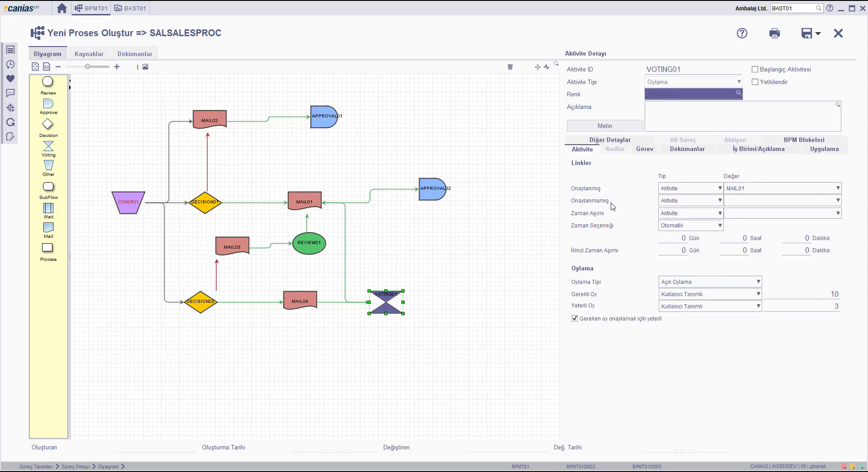
left_click(647, 151)
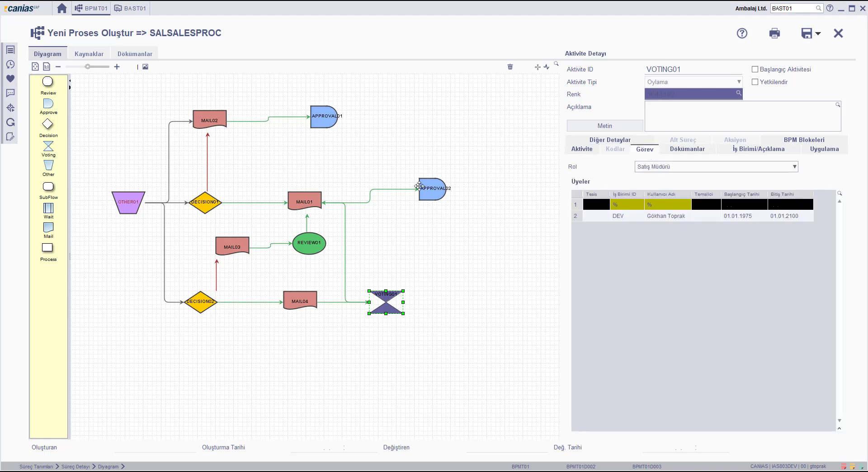
left_click(334, 174)
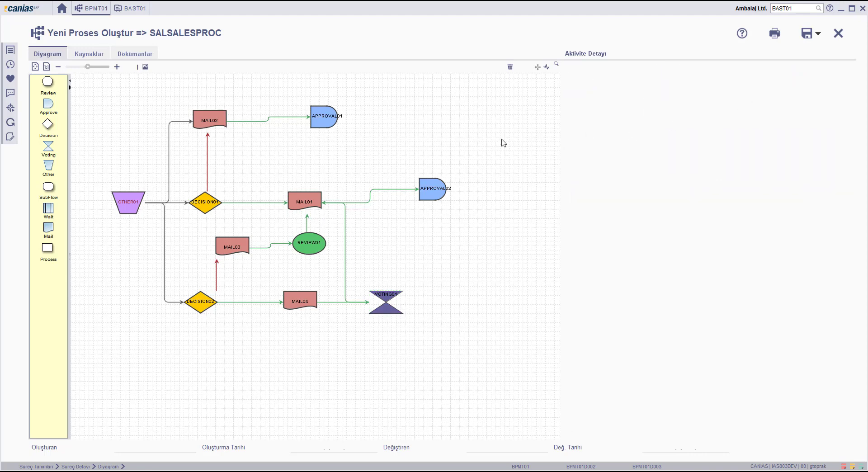
left_click(807, 35)
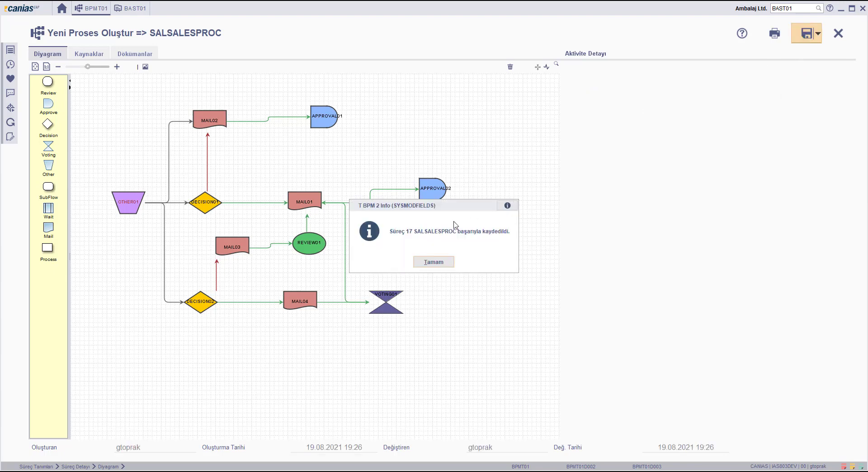
left_click(428, 263)
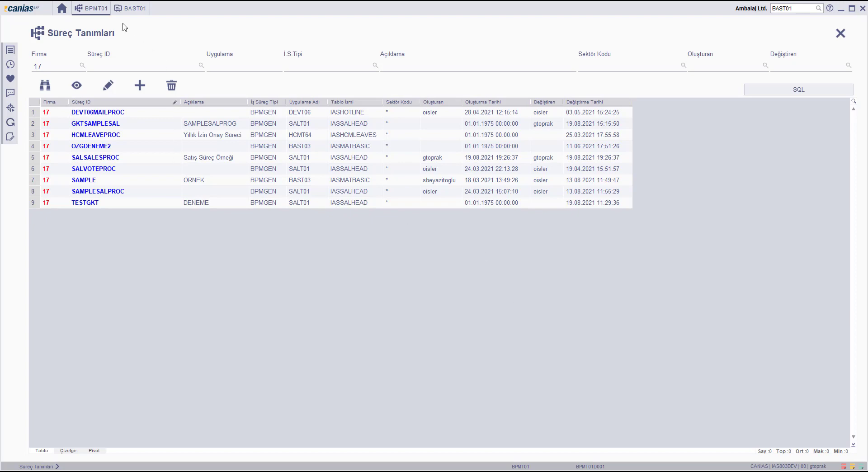
Leave the IASBPM013 mail design table in BAST01 and query the IASBPM004 - Uygulama - Süreç İlişkisi table for SALT01
left_click(128, 10)
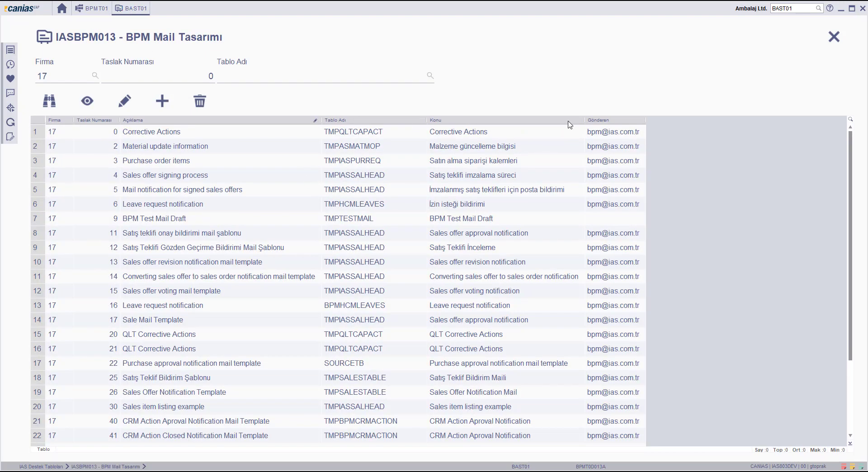
left_click(834, 36)
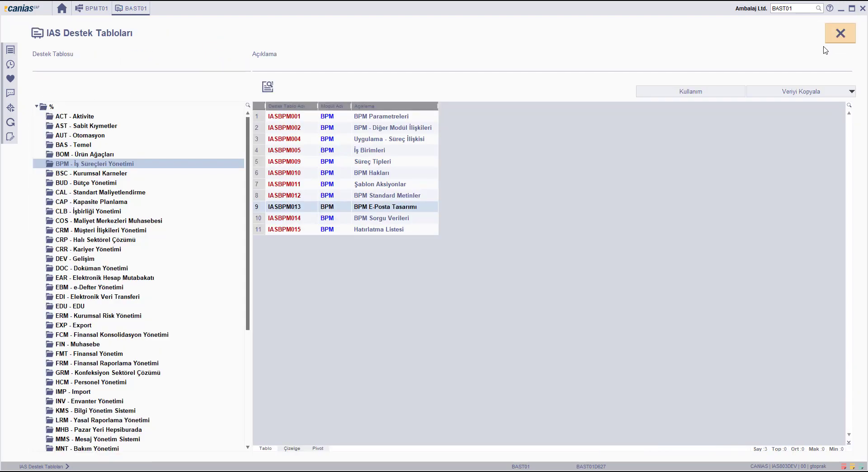
left_click(264, 141)
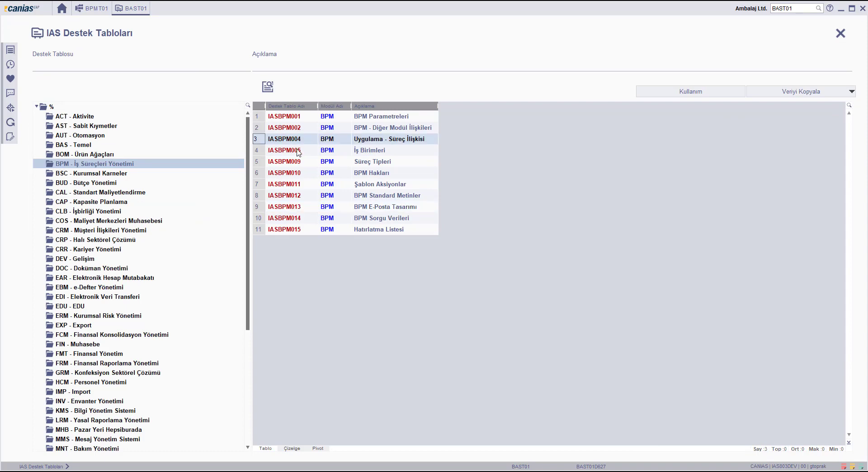
left_click(268, 86)
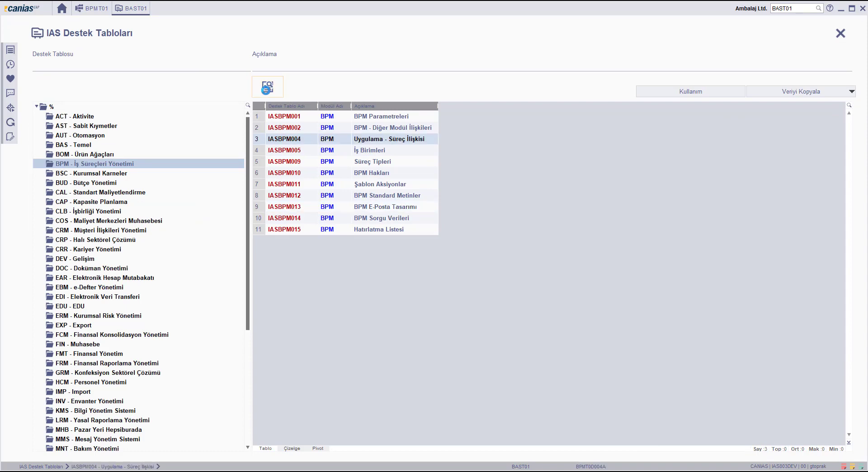
left_click(50, 102)
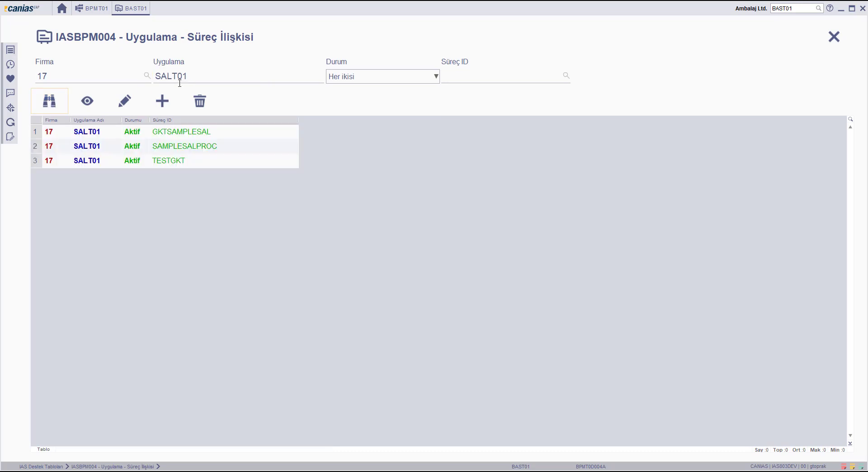
Edit the SALT01 application-process relation and add a new item with process SALSALESPROC and business unit DEV
left_click(40, 132)
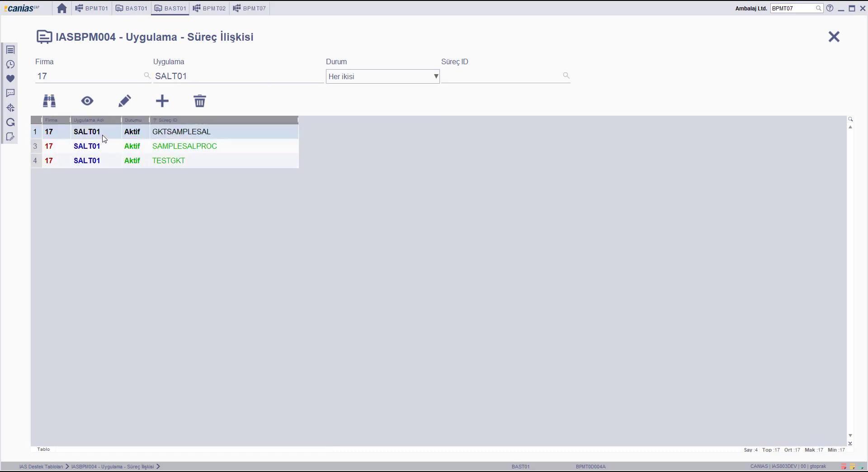
left_click(125, 103)
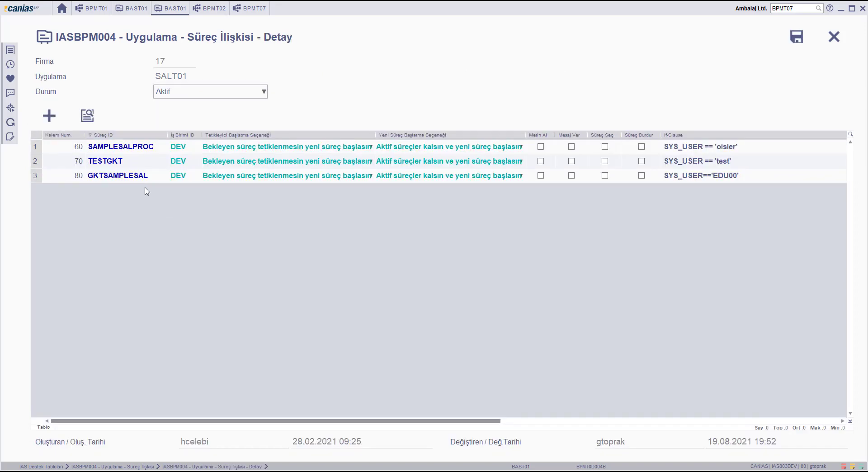
left_click(48, 119)
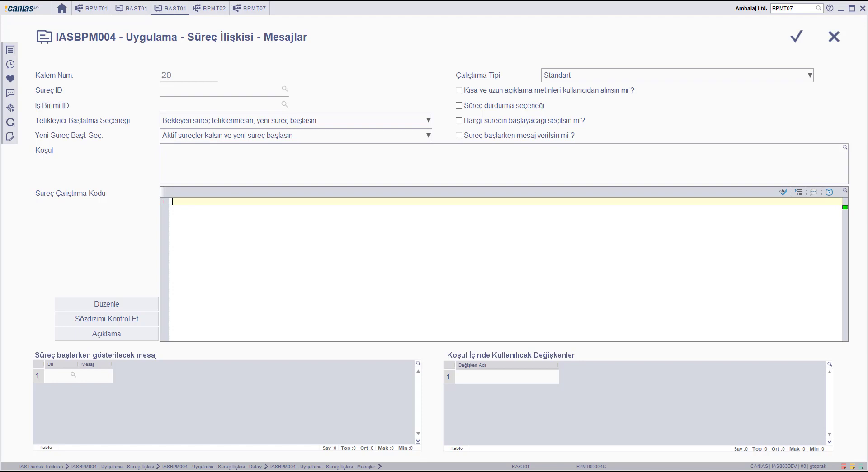
left_click(285, 88)
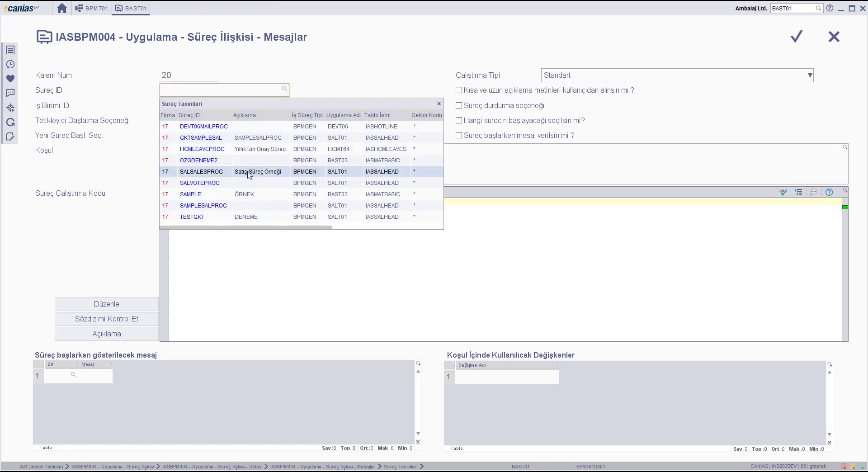
double_click(249, 172)
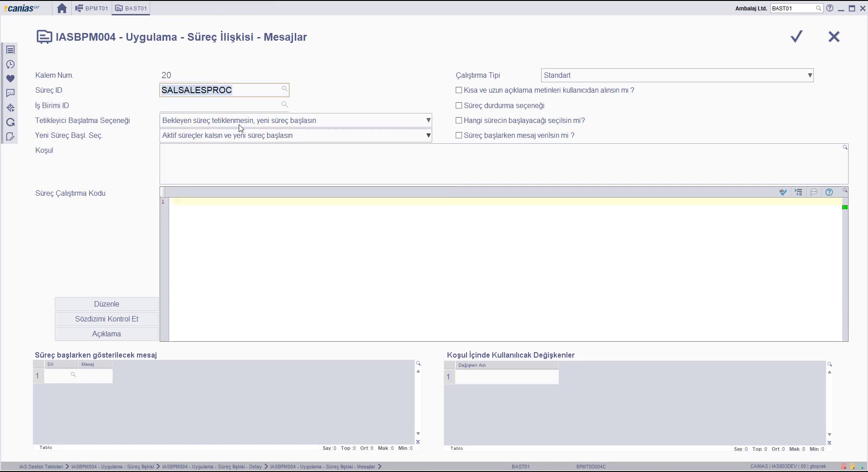
left_click(284, 104)
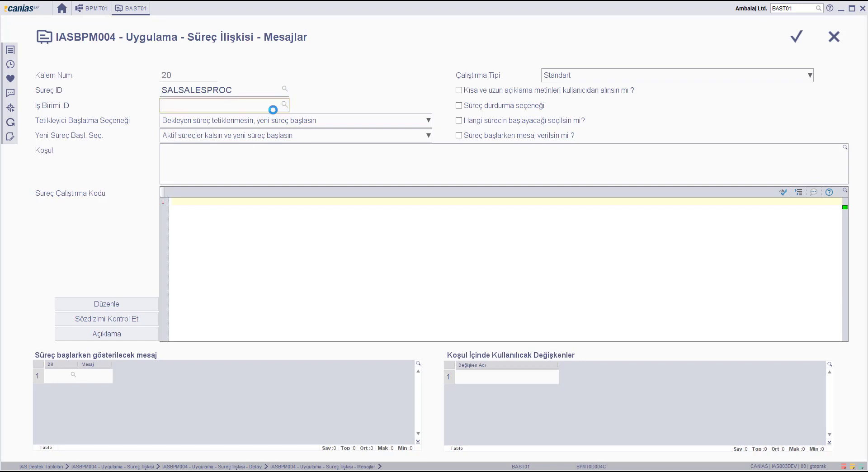
double_click(231, 147)
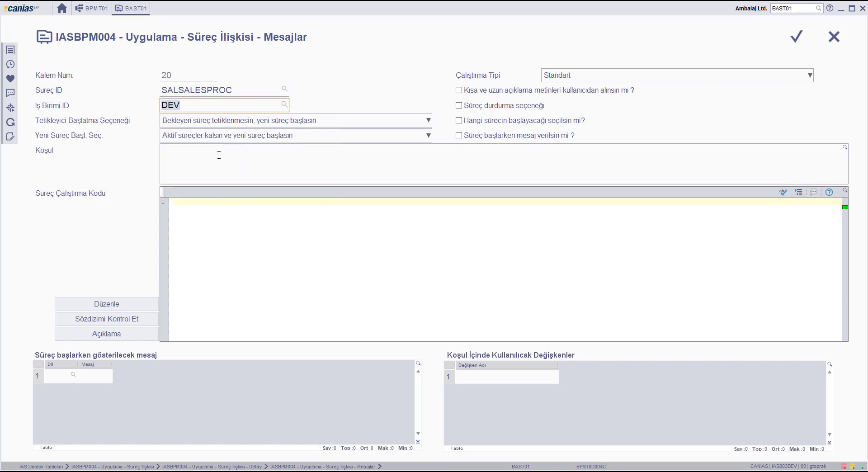
Set the item's condition to SYS_USER equal to the login name and its run code to BPMINSTANCEREC.CREATEWORKFLOW('IASSALHEAD');
left_click(251, 171)
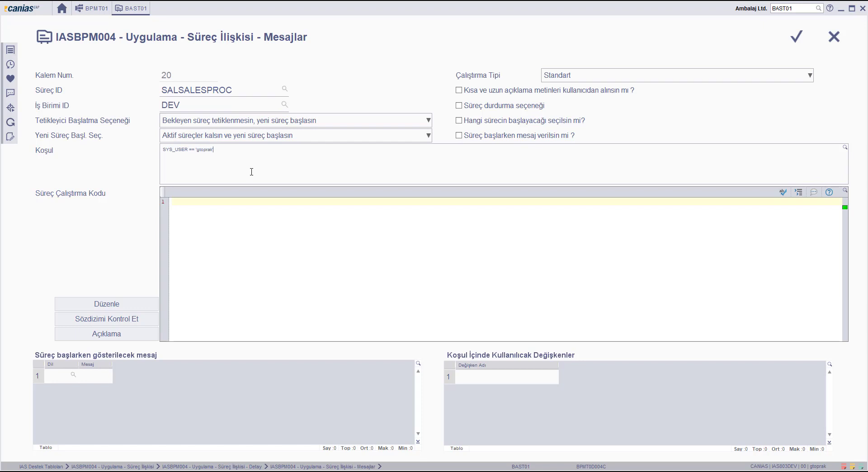
left_click_drag(195, 147, 161, 150)
left_click(215, 224)
type("BPMINSTANCEREC.CREATEWORKFLOW('IASSALHEAD');")
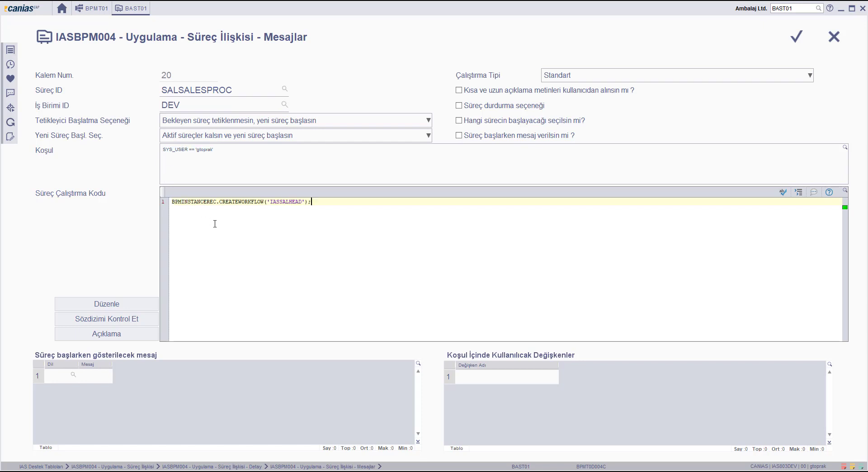
double_click(299, 202)
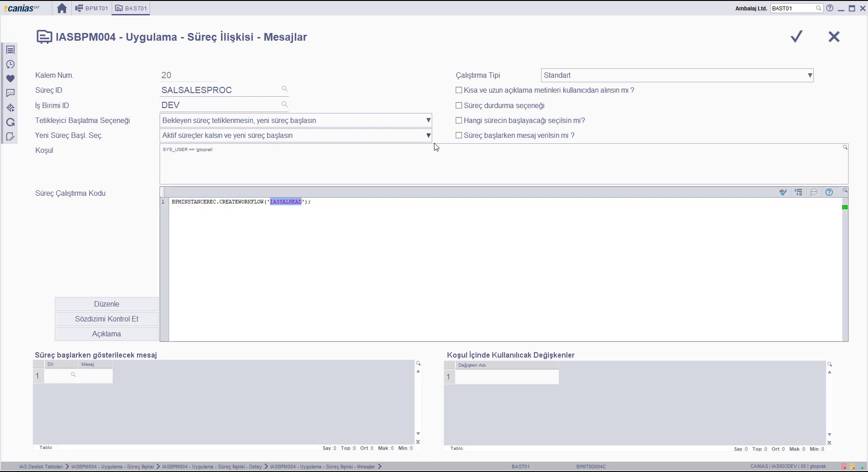
left_click(461, 136)
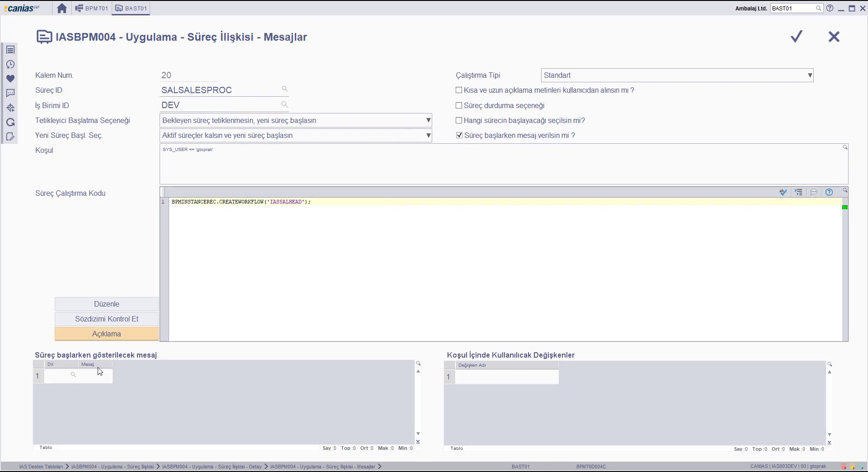
left_click(59, 381)
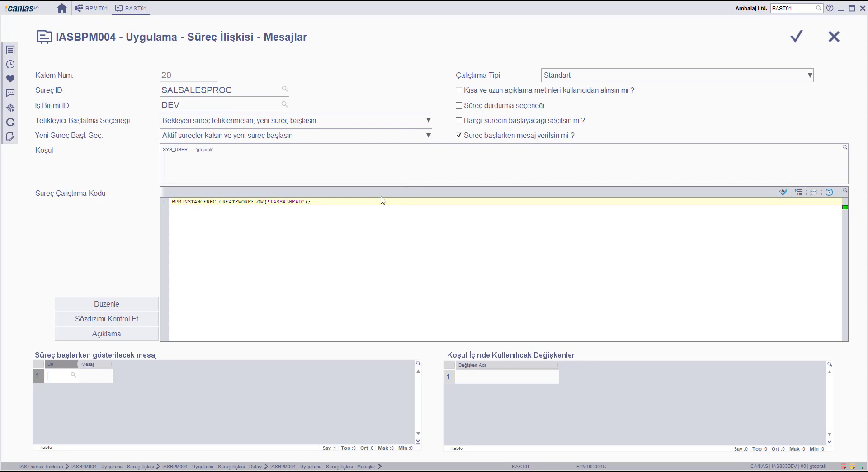
left_click(494, 138)
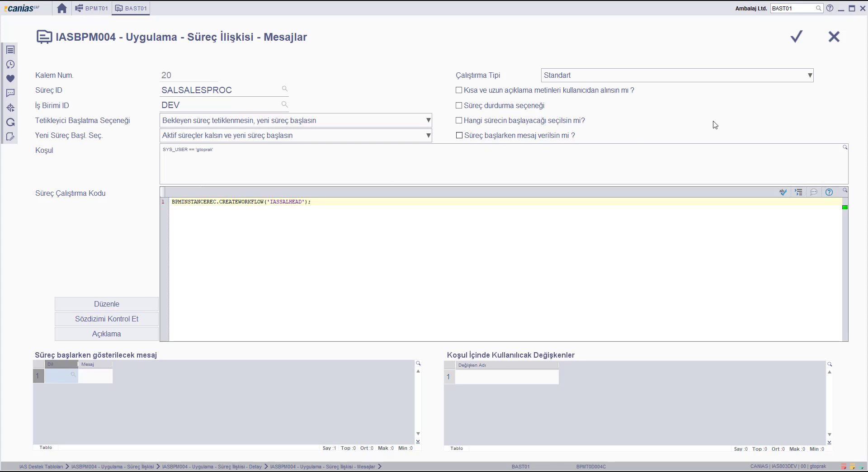
Confirm the new SALSALESPROC item and save the SALT01 application-process relation
left_click(797, 36)
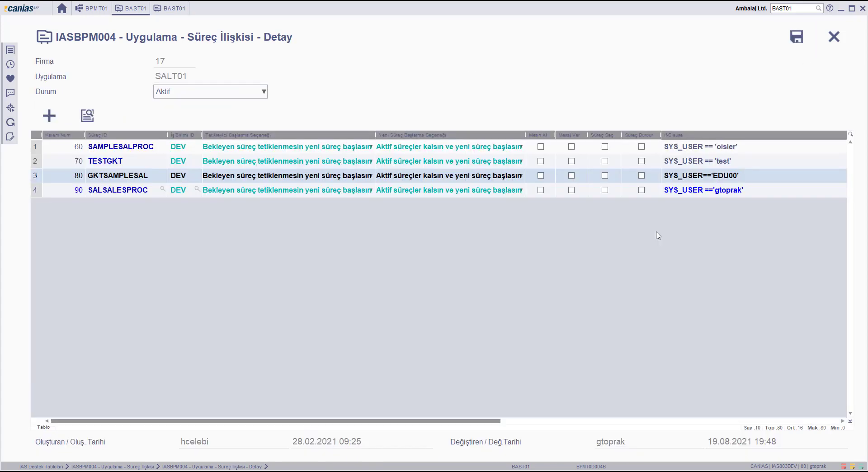
left_click(797, 39)
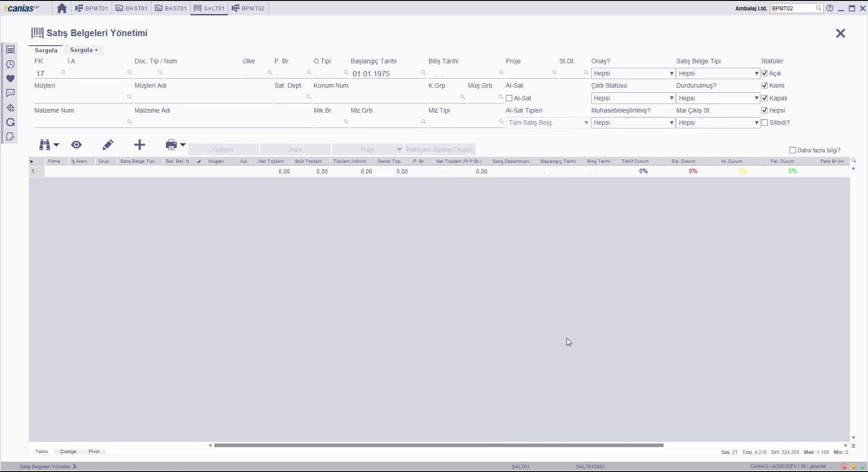
Start a new sales document in SALT01 with sales document type 11 (Teklif) and open its quotation form
left_click(139, 147)
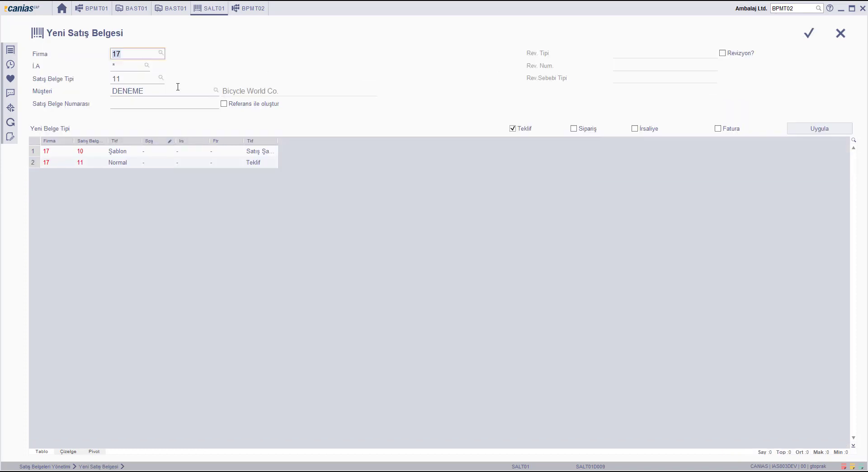
left_click(161, 78)
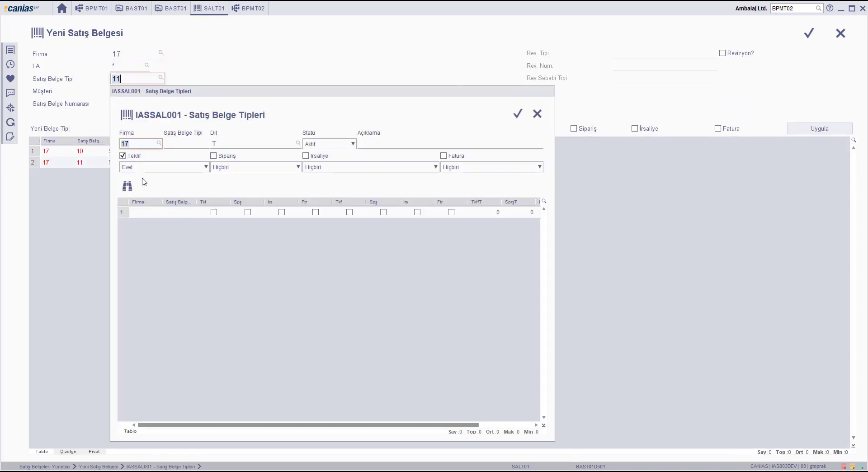
left_click(128, 186)
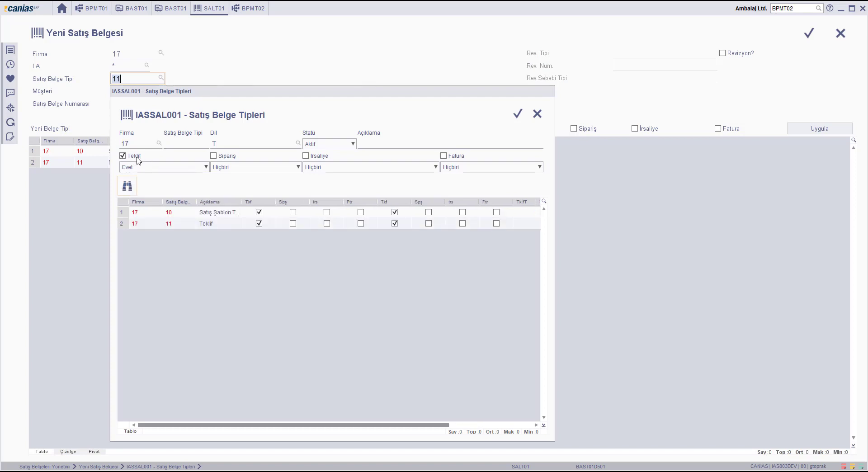
left_click(135, 157)
left_click(134, 157)
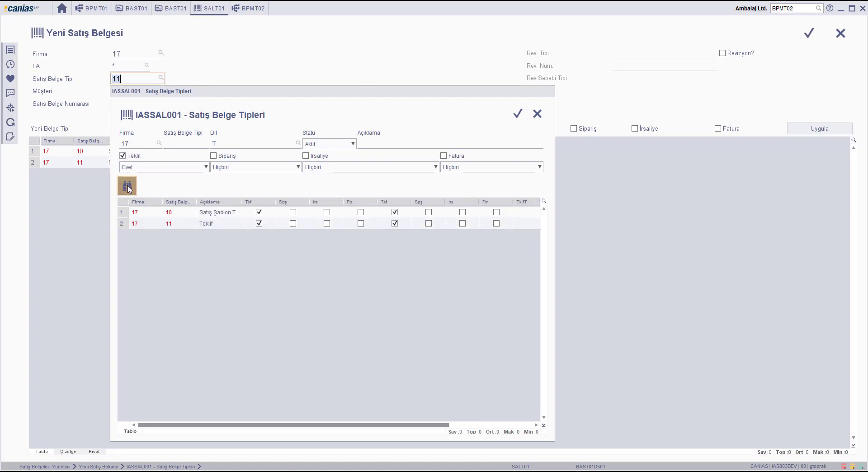
left_click(125, 224)
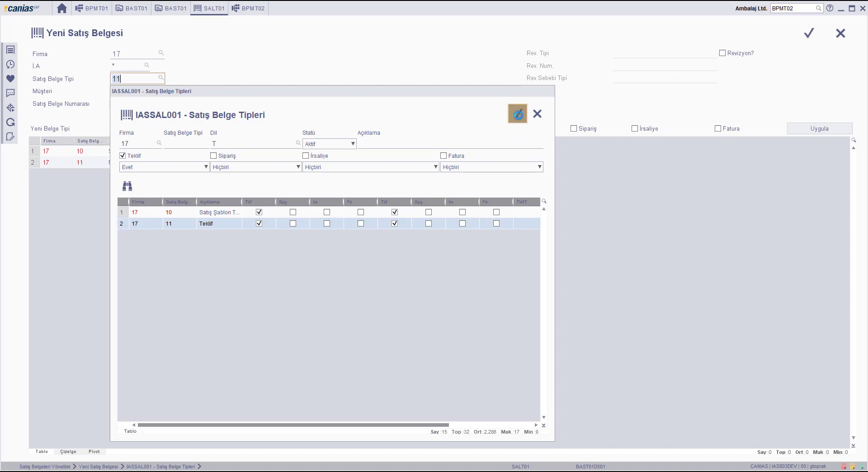
left_click(518, 113)
left_click(803, 34)
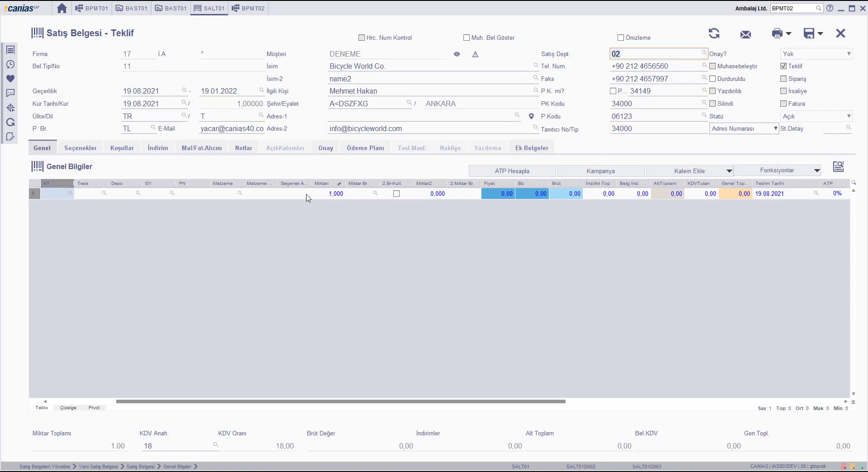
left_click(236, 195)
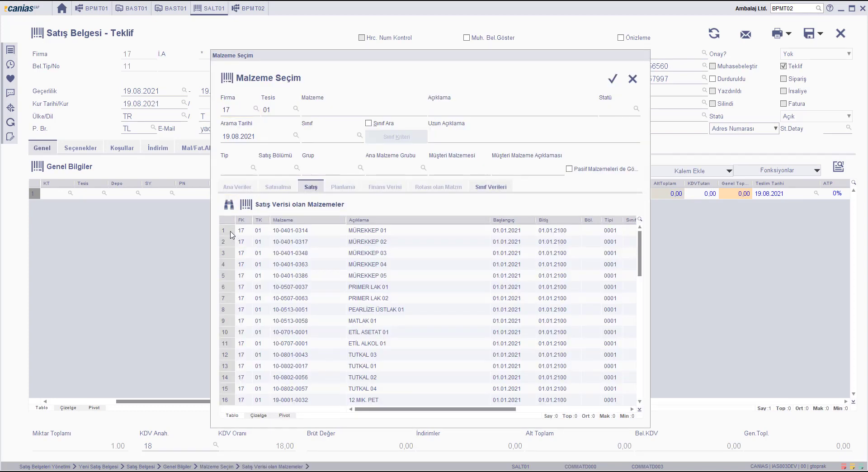
left_click(235, 232)
left_click(612, 79)
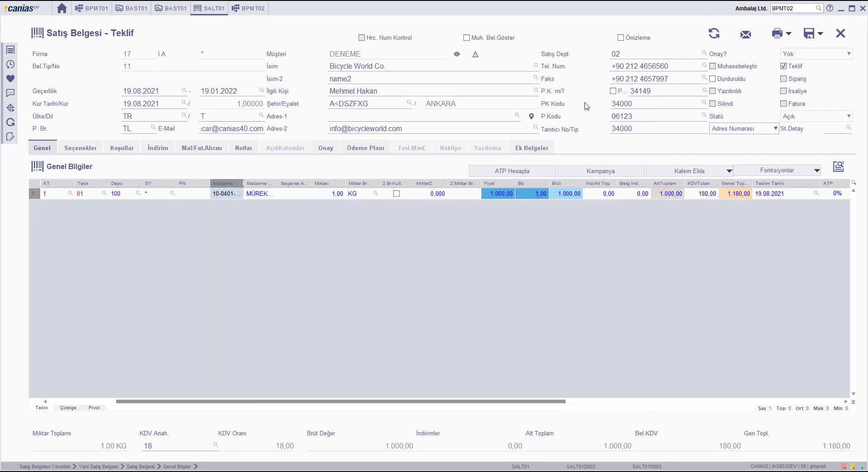
left_click(808, 33)
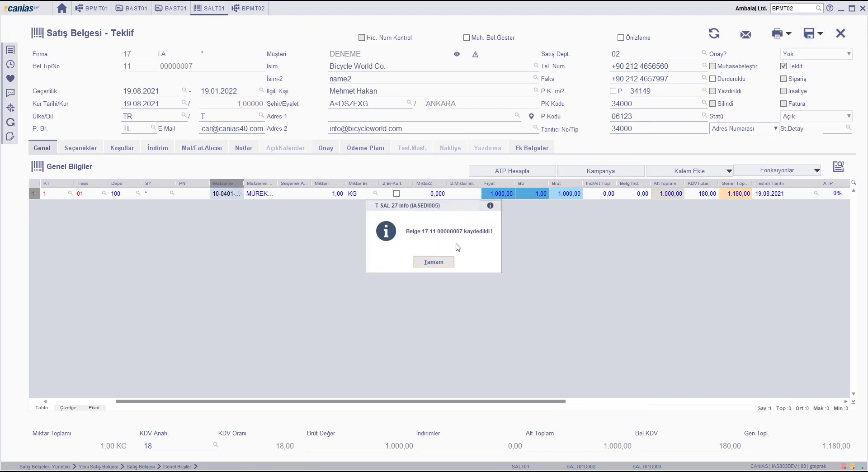
left_click(452, 261)
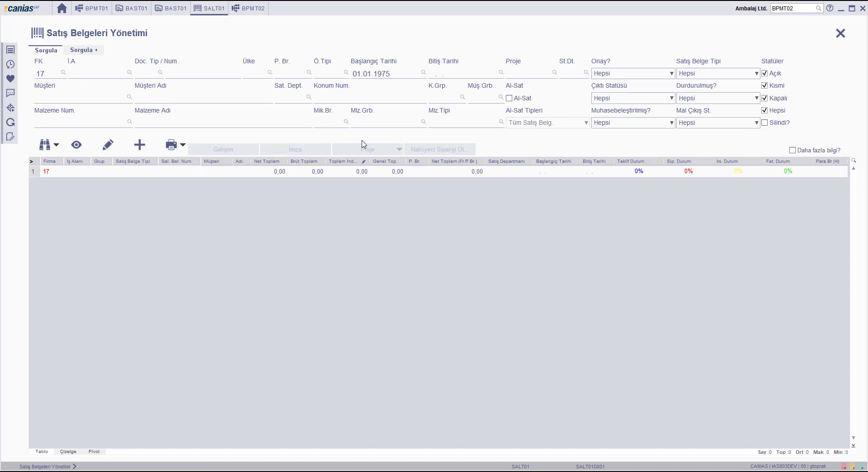
Find the newly saved quotation in SALT01, and query and expand the SALSALESPROC process instance in BPMT02
left_click(45, 145)
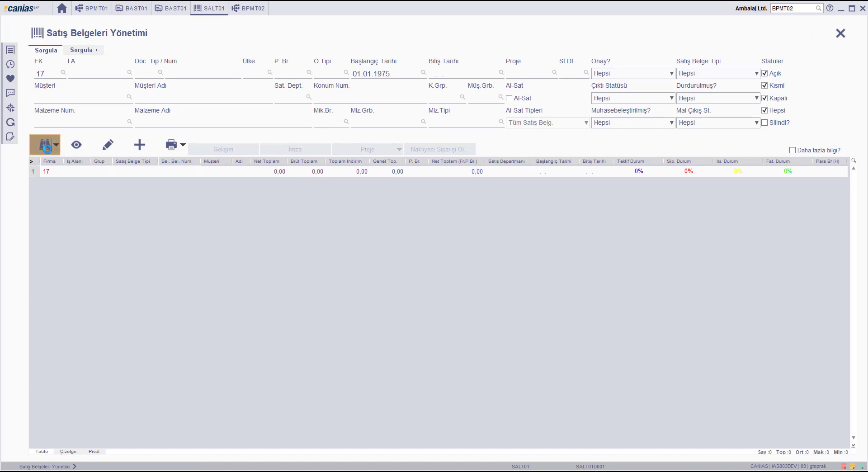
left_click(32, 240)
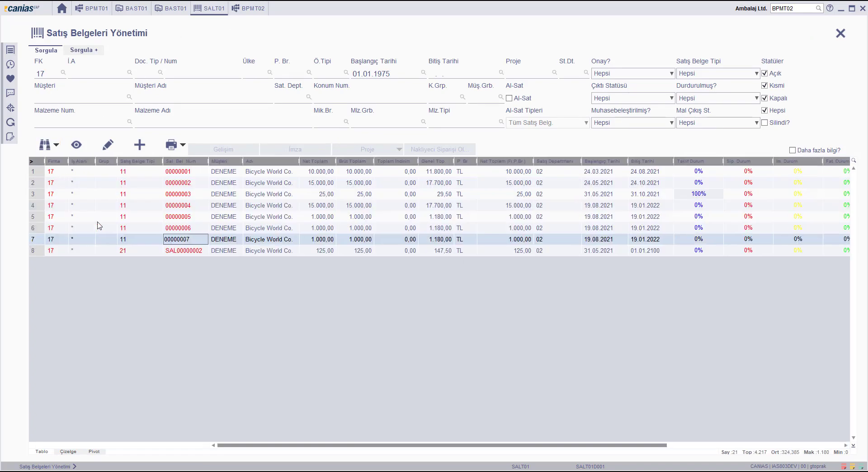
left_click(248, 9)
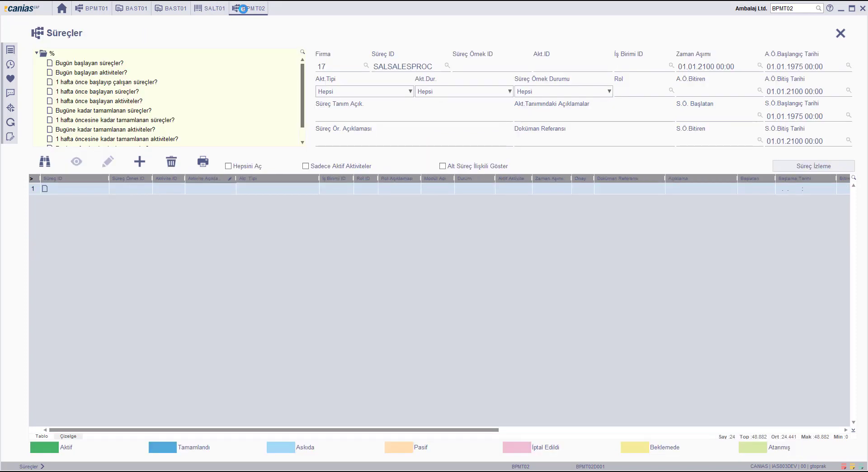
left_click(45, 162)
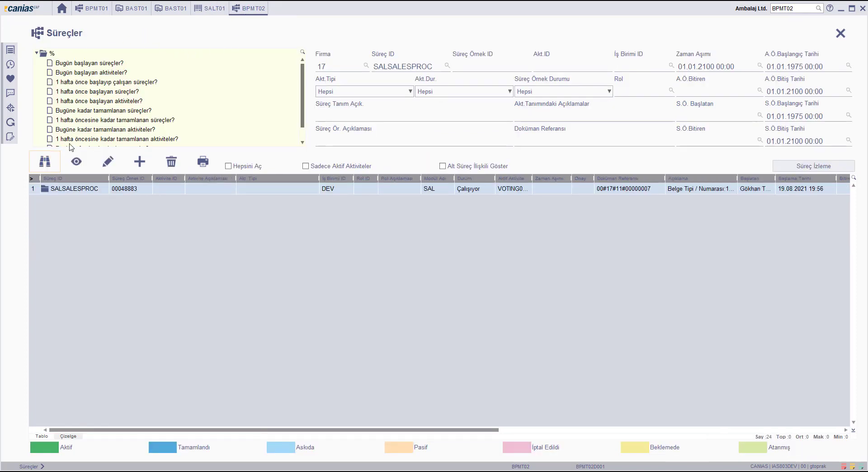
left_click(44, 189)
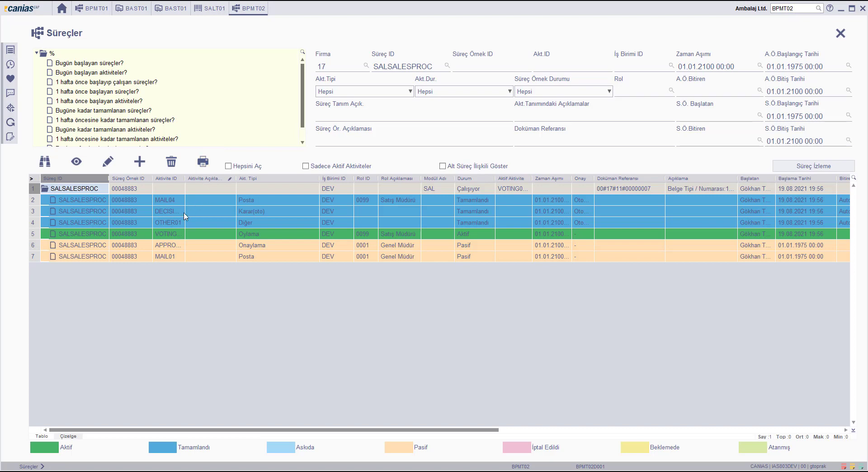
Open the active voting activity of the SALSALESPROC instance and show its flow summary (Akış Özeti)
left_click(37, 235)
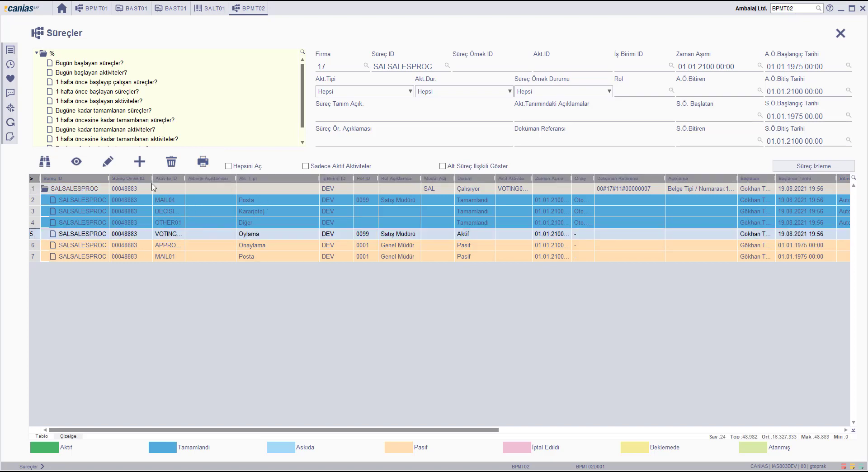
double_click(38, 235)
left_click(436, 246)
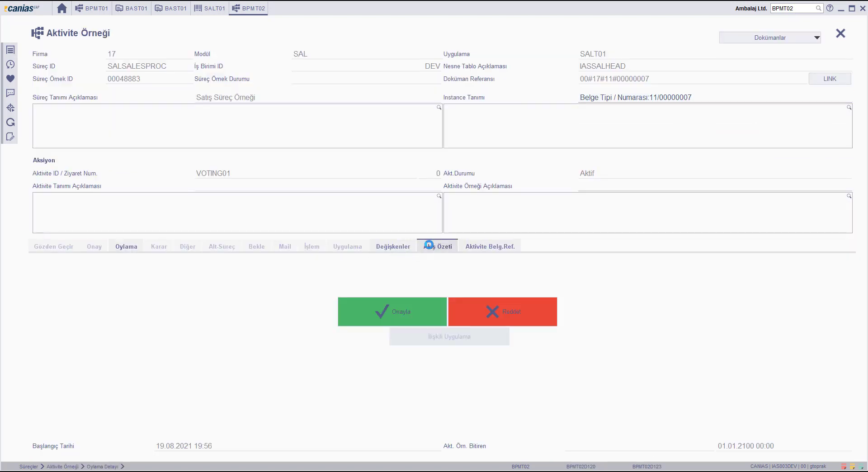
Examine the e-mail list of the completed MAIL04 activity, checking the sent status, recipient and subject
left_click(38, 307)
double_click(38, 308)
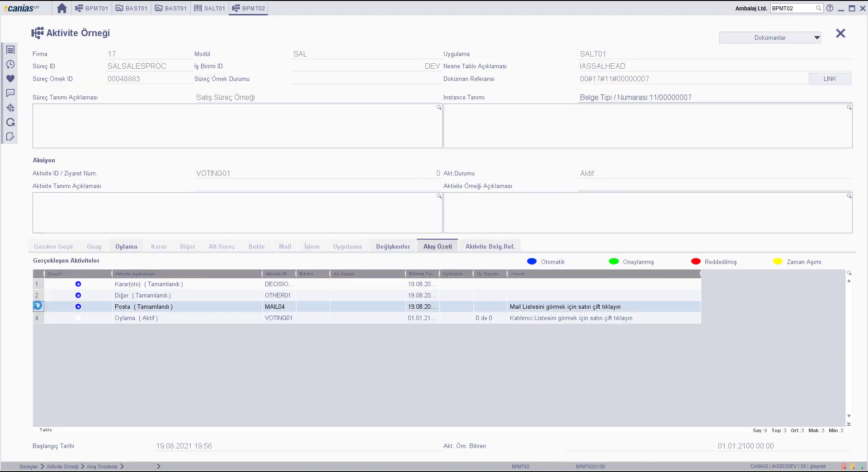
left_click(517, 80)
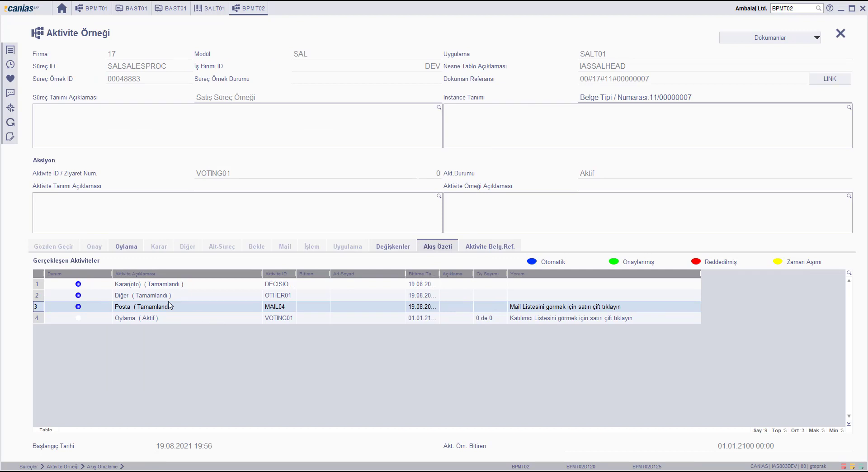
left_click(132, 317)
left_click(84, 322)
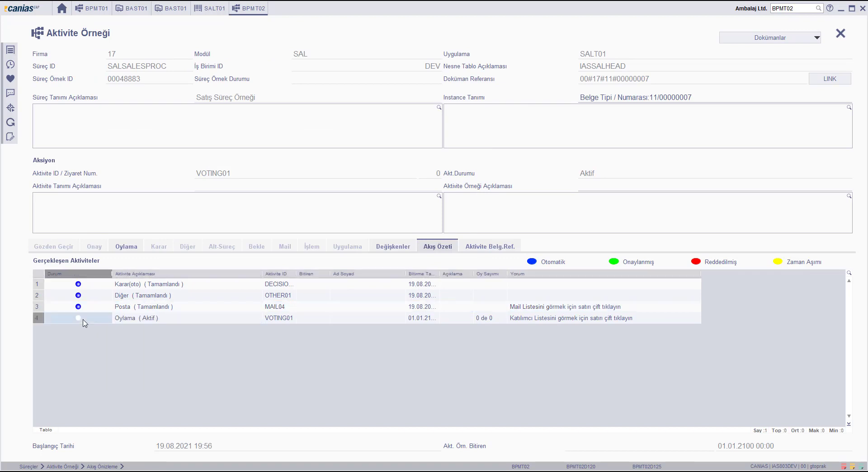
left_click(38, 307)
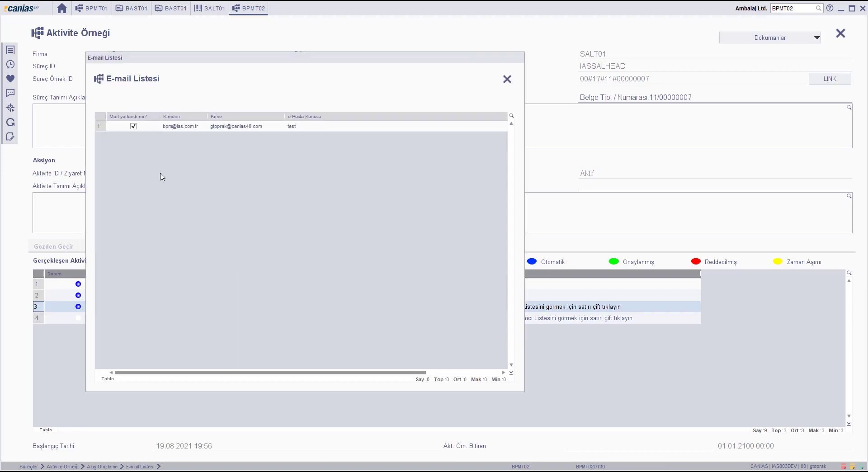
left_click(230, 130)
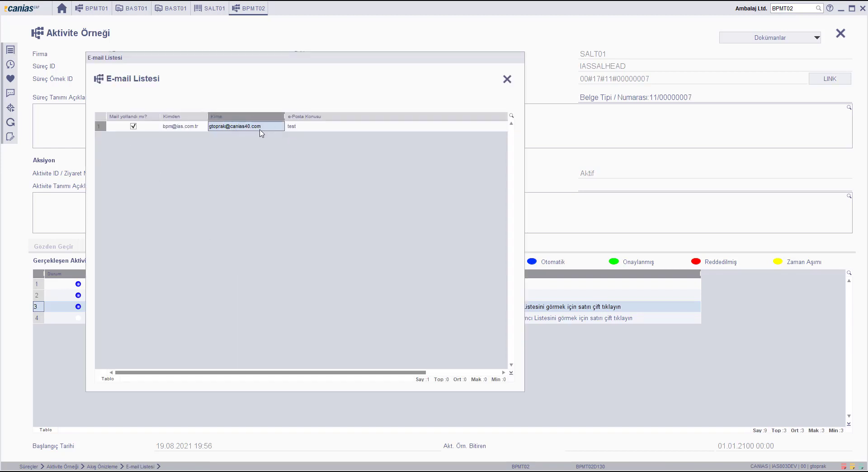
left_click_drag(318, 371, 235, 370)
left_click(507, 80)
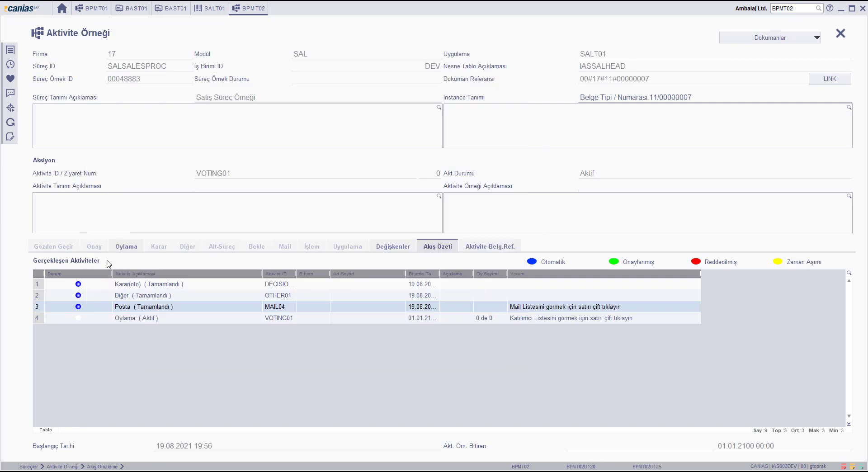
Check the voting activity's variables and approve the vote (Onayla) for VOTING01
left_click(402, 244)
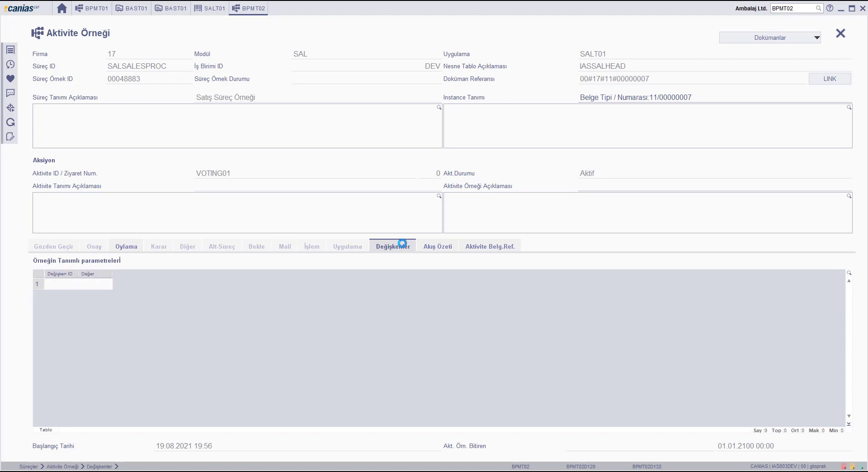
left_click(137, 247)
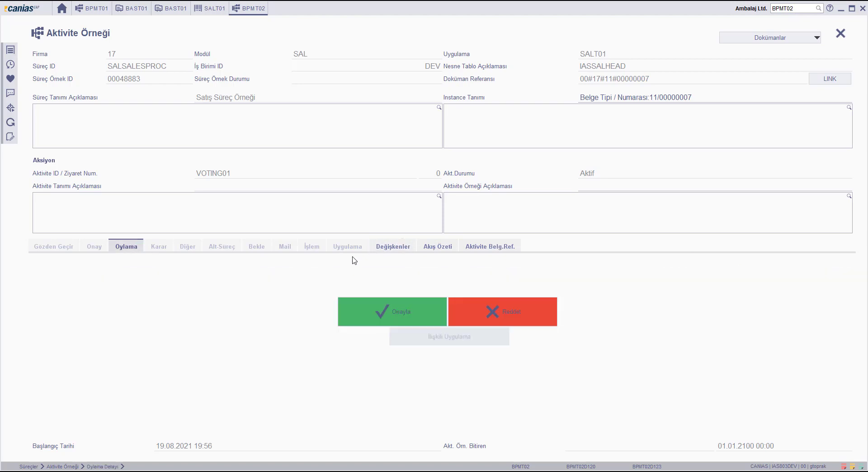
left_click(386, 312)
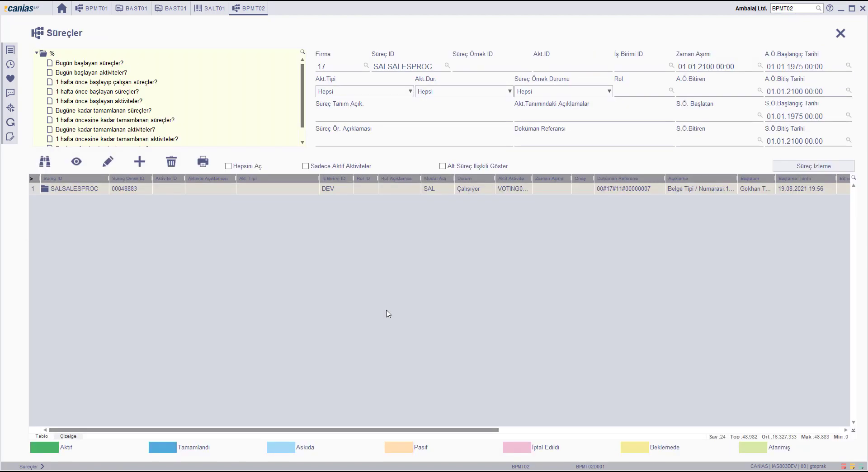
Expand the SALSALESPROC instance again and inspect APPROVAL02's variables and the voting count in its flow summary
left_click(44, 191)
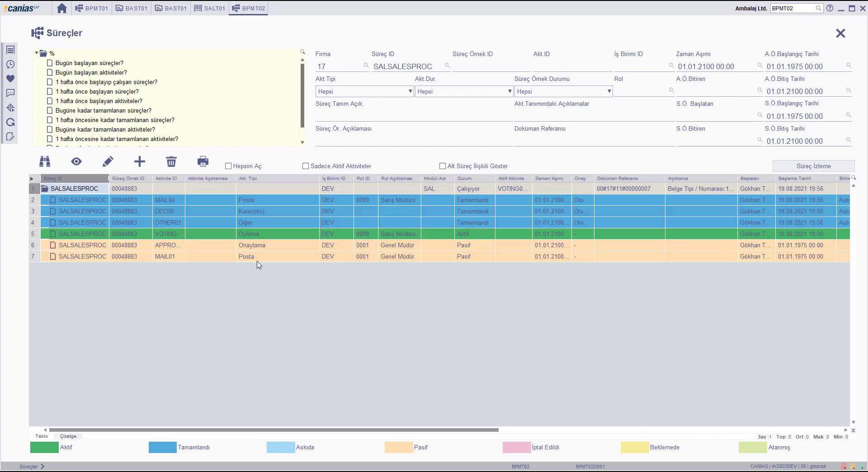
left_click(267, 247)
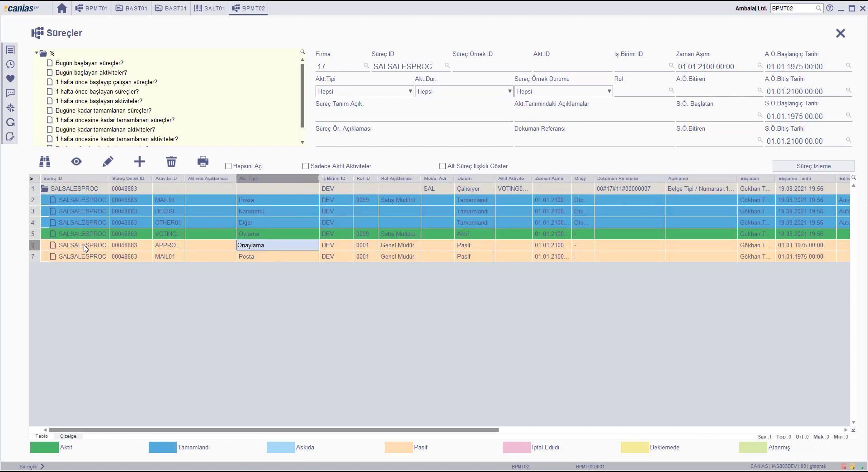
left_click(37, 247)
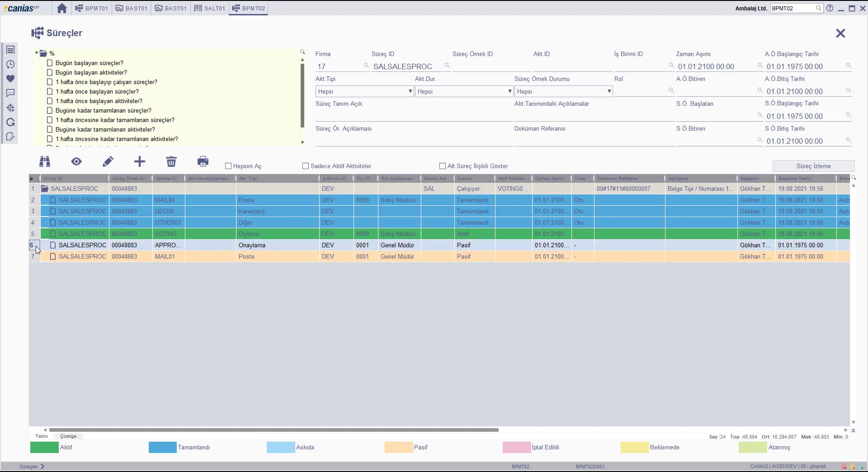
double_click(36, 248)
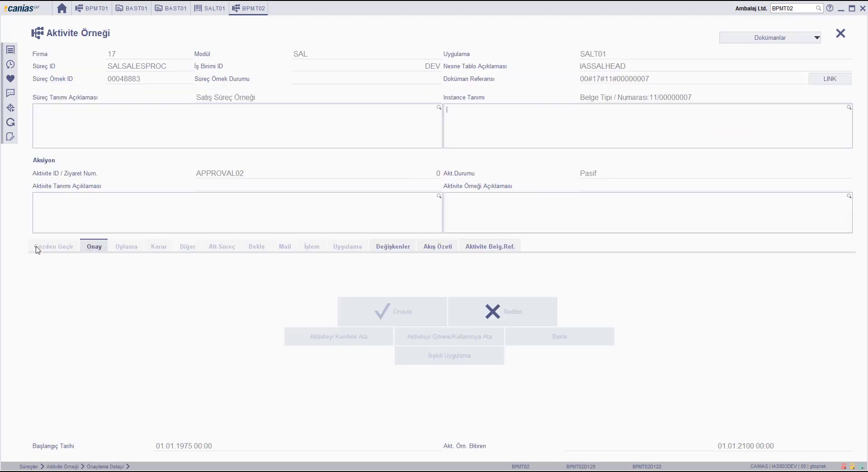
left_click(404, 245)
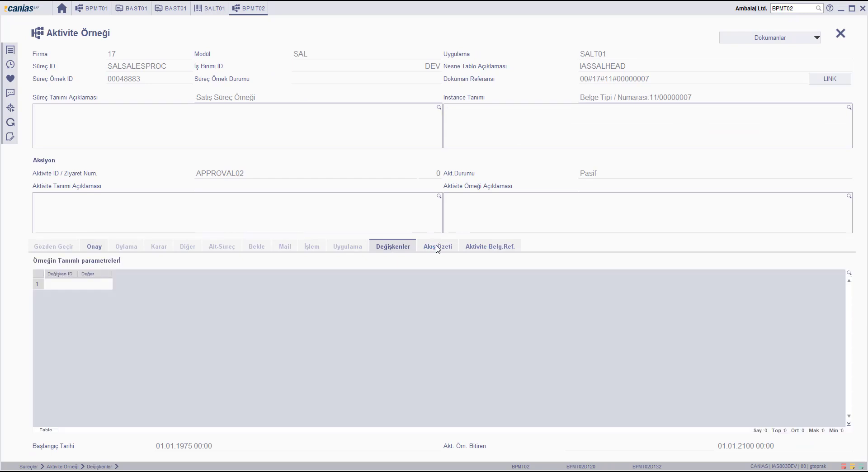
left_click(436, 246)
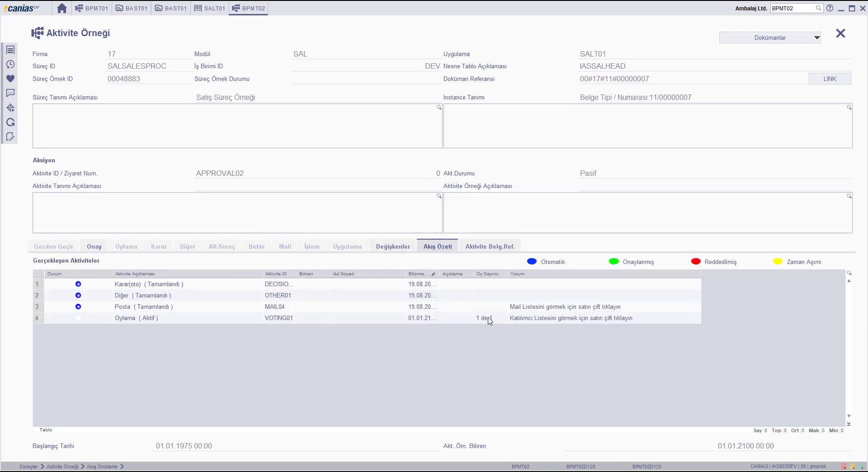
left_click(489, 318)
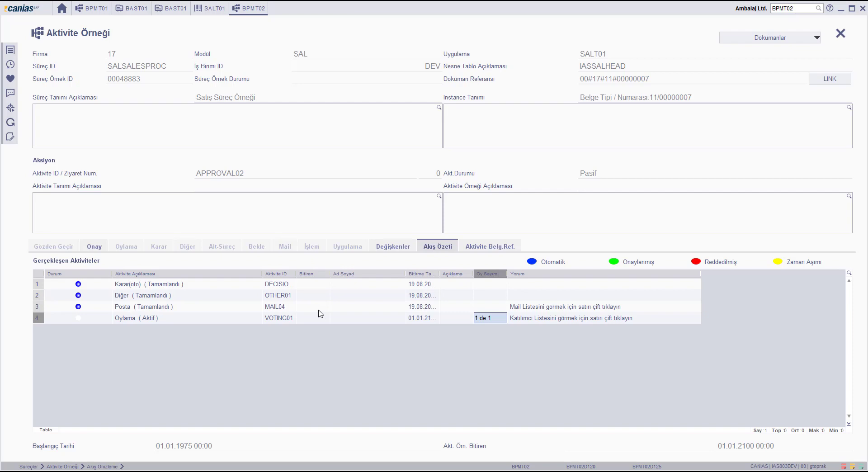
Switch to BPMT01 and open the SALSALESPROC process definition for editing despite its unfinished instances
left_click(94, 9)
left_click(108, 85)
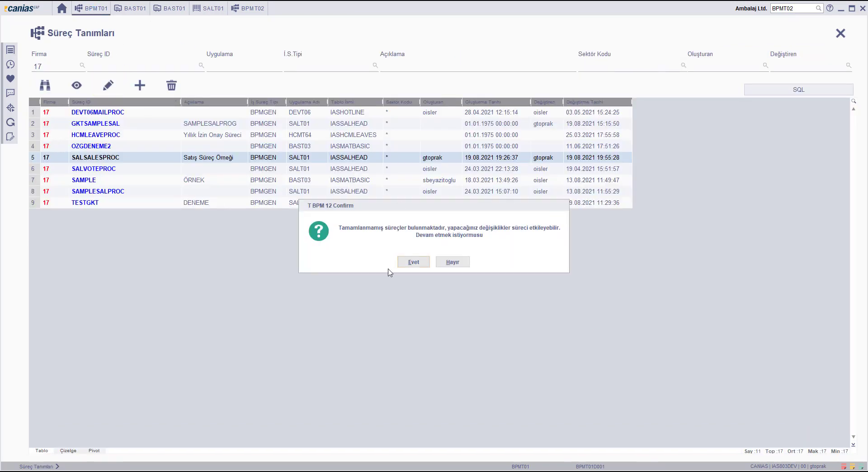
left_click(409, 262)
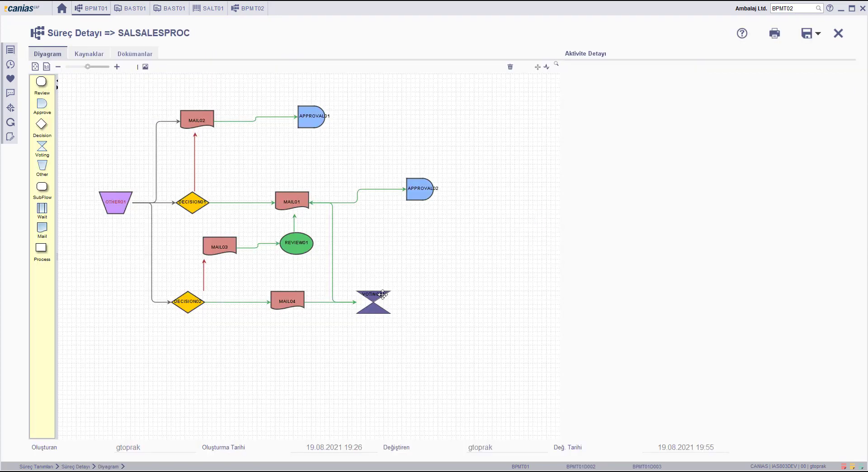
Set the sufficient votes (Yeterli Oy) of VOTING01 to 1 and save the SALSALESPROC process definition
left_click(374, 299)
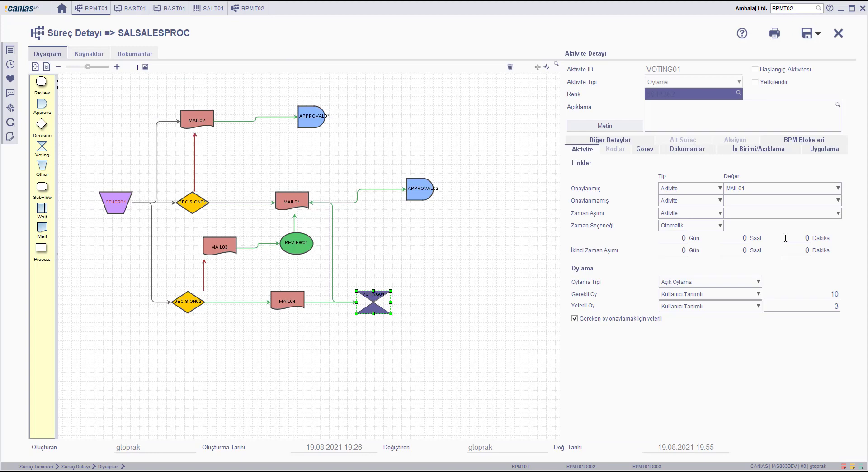
left_click(837, 306)
left_click(806, 33)
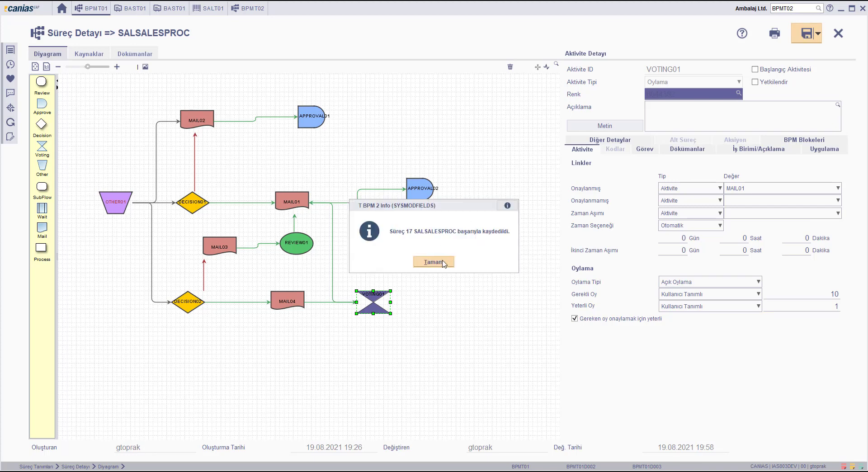
left_click(434, 262)
Switch to SALT01, reopen the newest type 11 quotation for editing and save it again to trigger the process
left_click(212, 10)
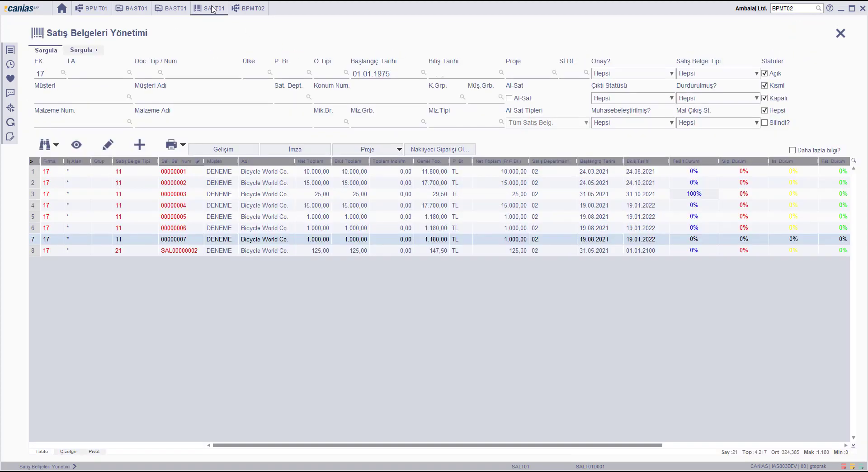
left_click(108, 144)
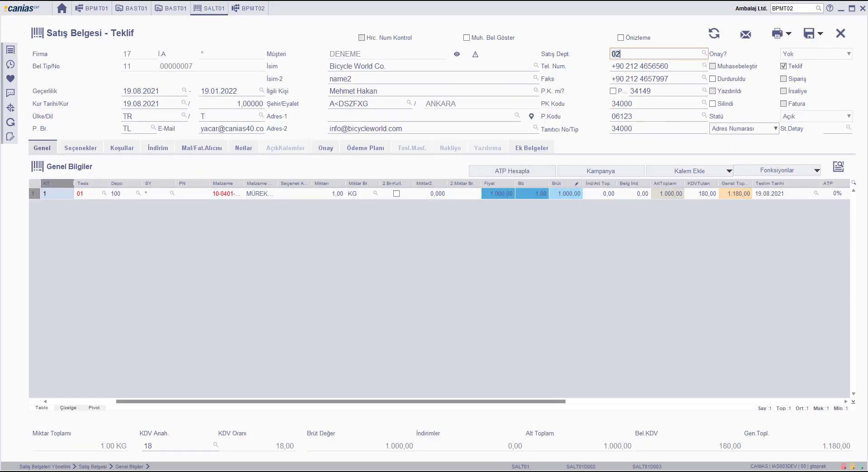
left_click(809, 36)
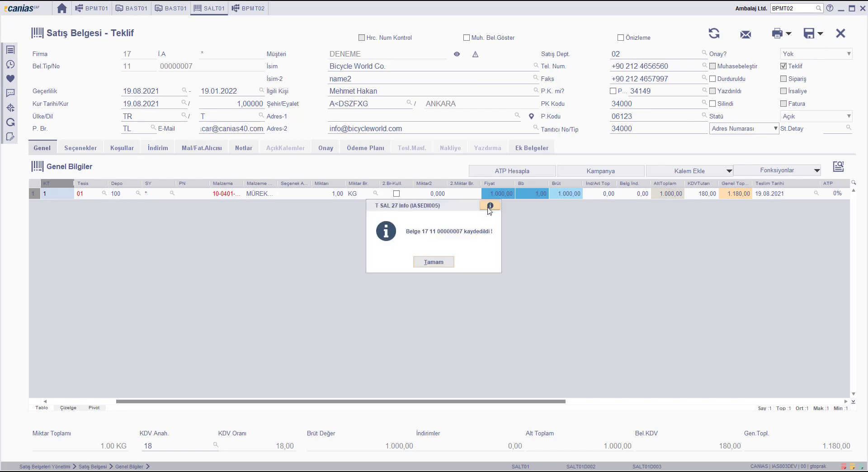
left_click(433, 267)
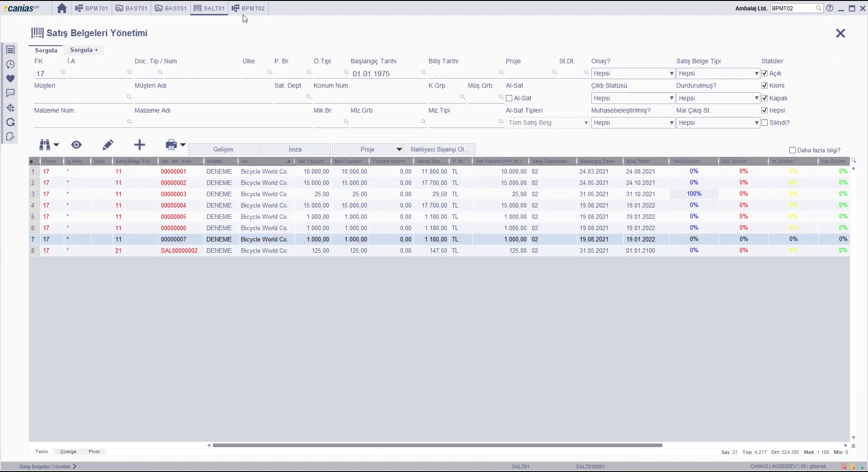
Return to the BPMT02 process list and compare the activities of the two SALSALESPROC instances
left_click(240, 9)
left_click(840, 33)
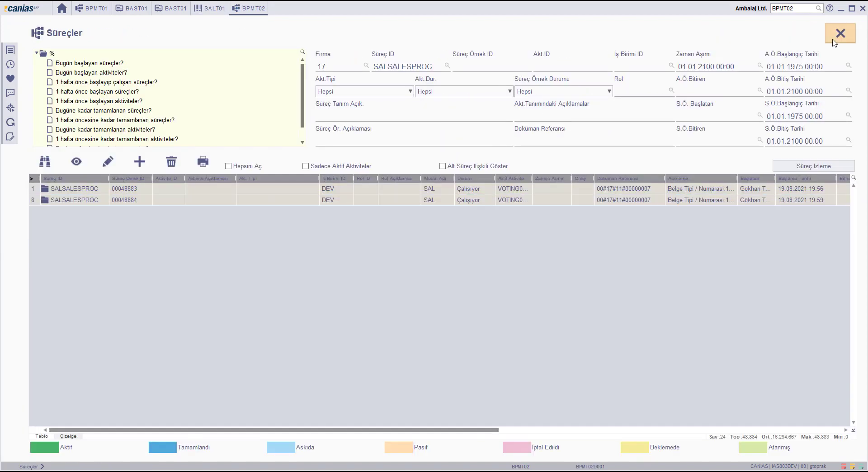
left_click(44, 200)
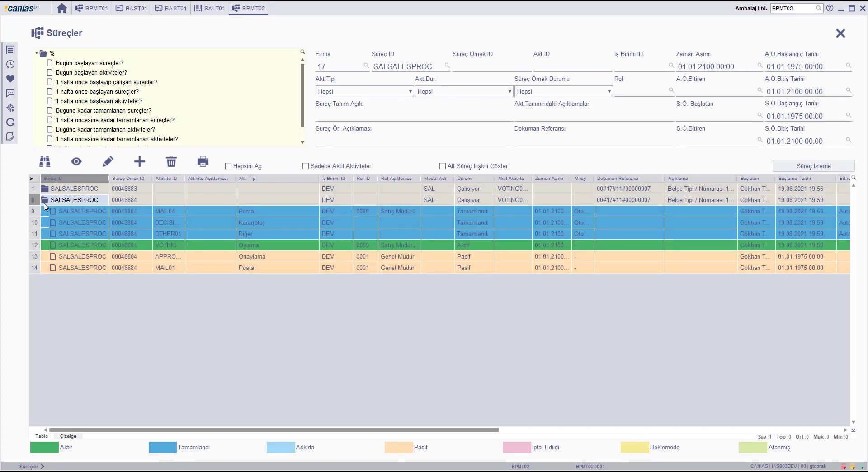
left_click(44, 200)
left_click(45, 188)
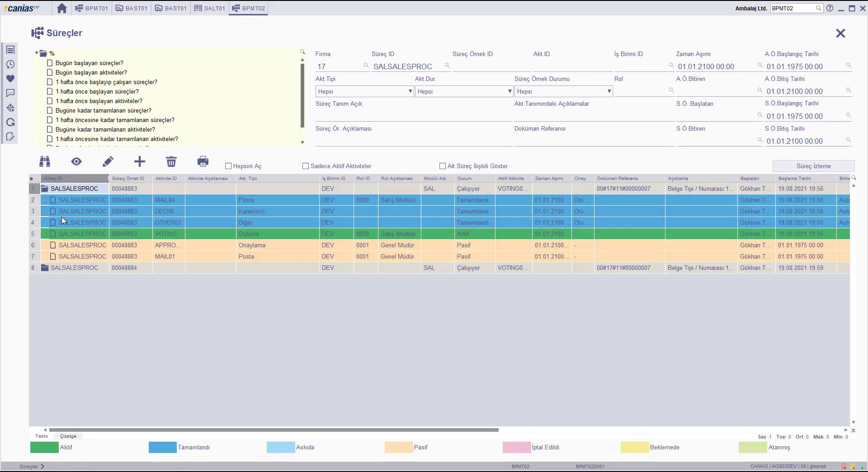
left_click(45, 268)
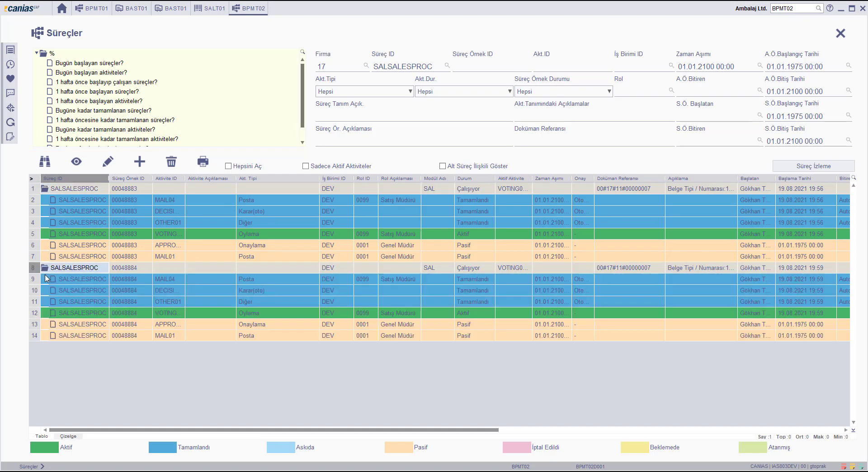
Open the active VOTING01 activity of the newer SALSALESPROC instance and approve the vote (Onayla)
left_click(37, 317)
double_click(49, 313)
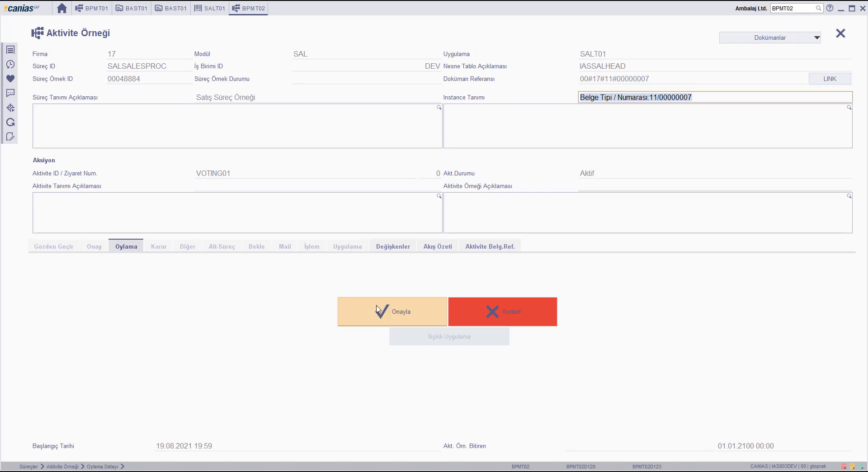
left_click(375, 308)
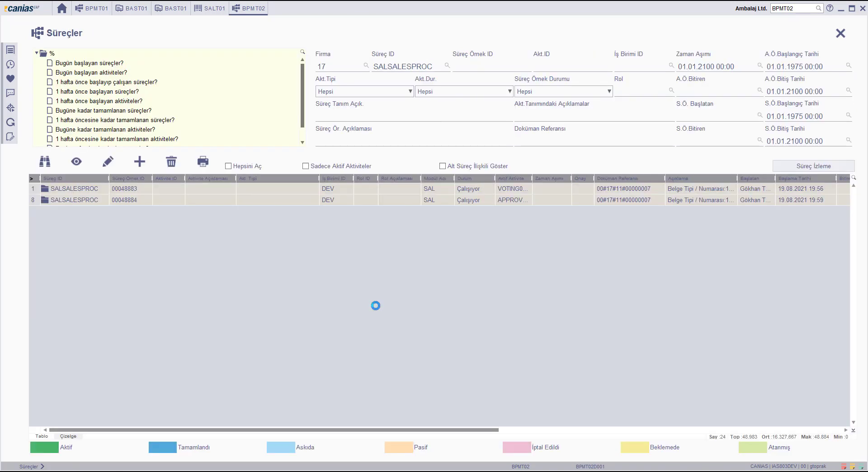
Expand the newer SALSALESPROC instance, open its active APPROVAL02 activity and review the voting and mail entries in the flow summary
left_click(48, 203)
left_click(47, 202)
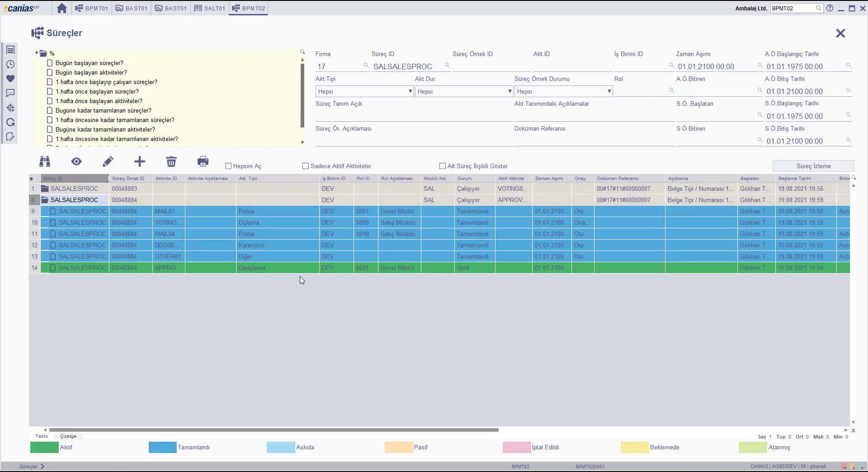
left_click(403, 269)
left_click(284, 271)
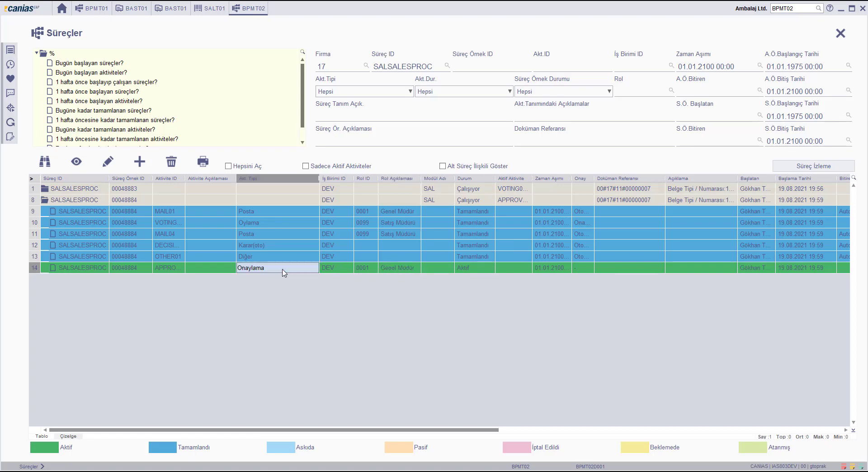
left_click(34, 268)
left_click(107, 162)
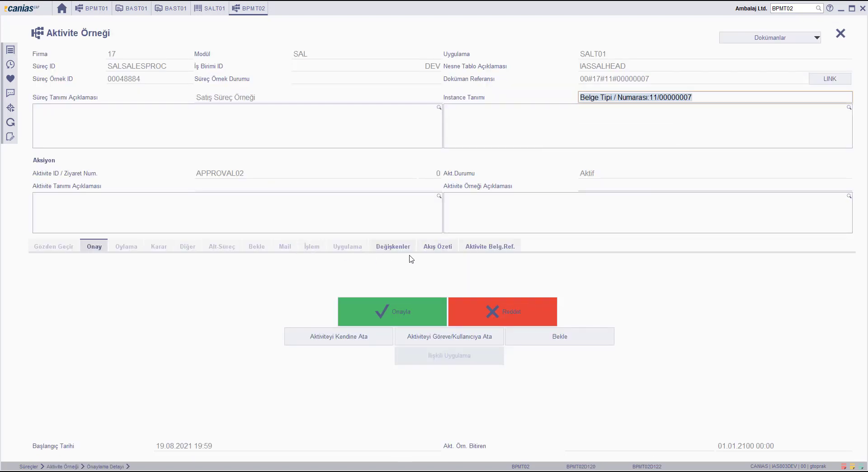
left_click(438, 247)
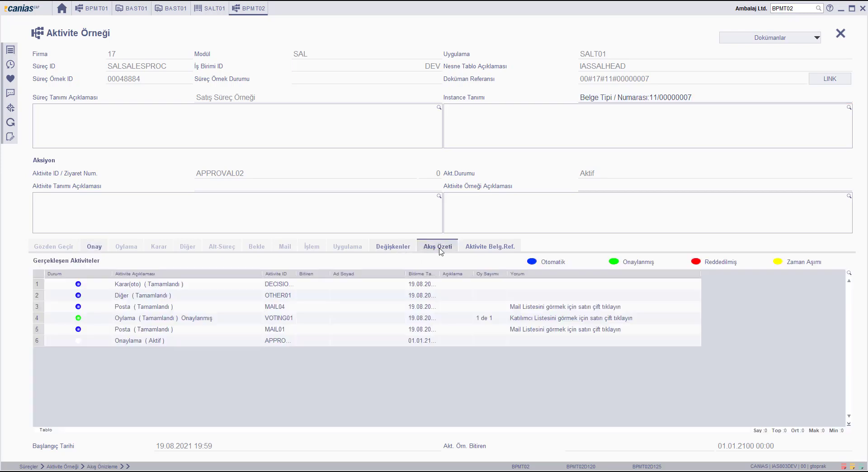
left_click(134, 334)
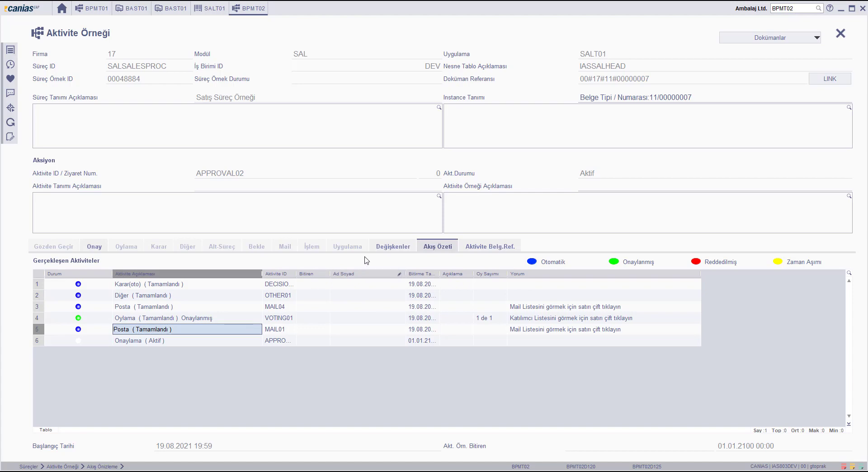
left_click(382, 248)
Approve APPROVAL02 (Onayla) and expand the newer instance to check its activity statuses
left_click(96, 247)
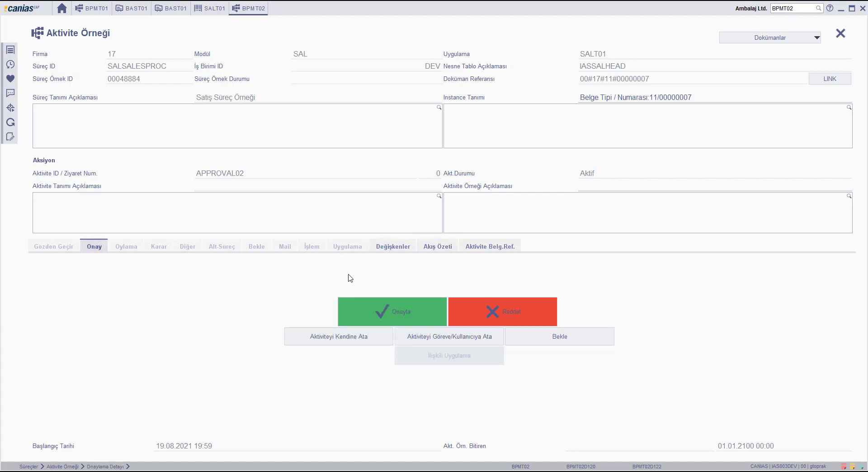
left_click(371, 300)
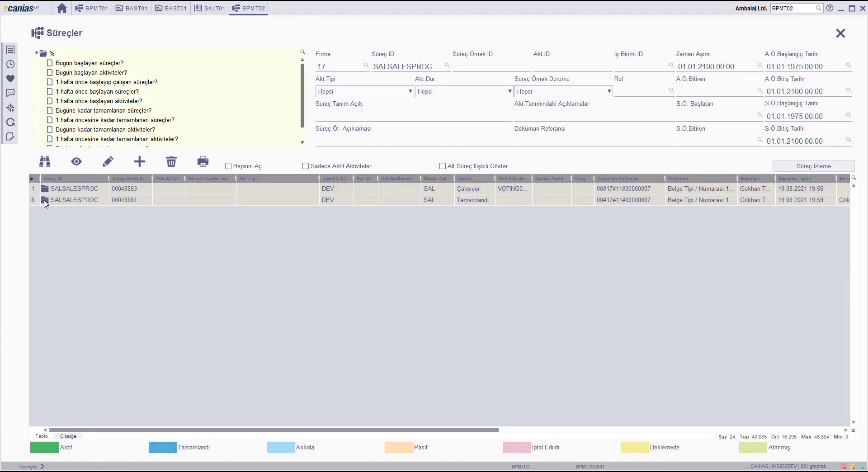
left_click(45, 201)
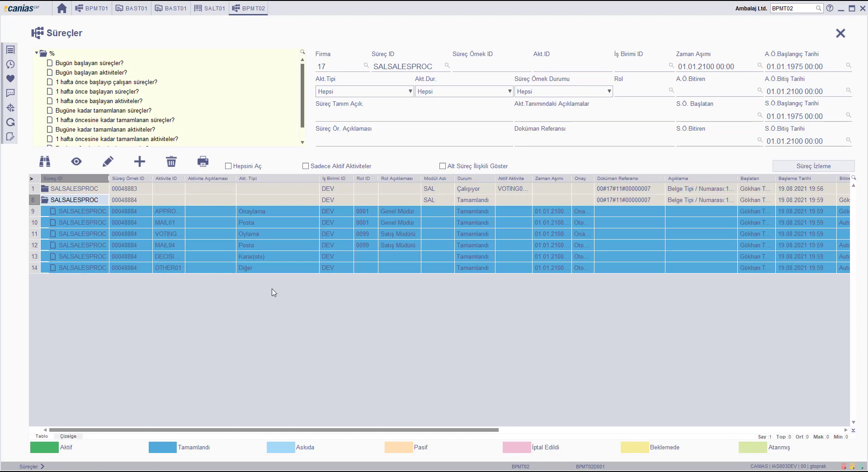
Open the BPM Kokpit application, BPMT07
left_click(796, 7)
key("BackSpace")
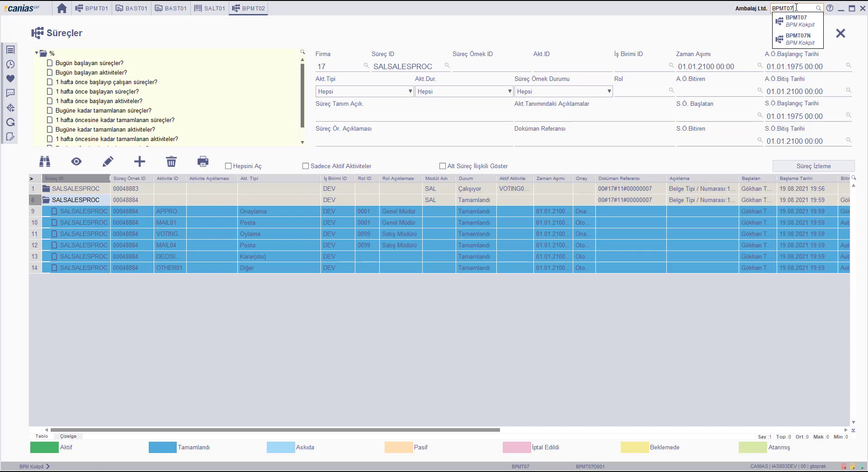
key("Return")
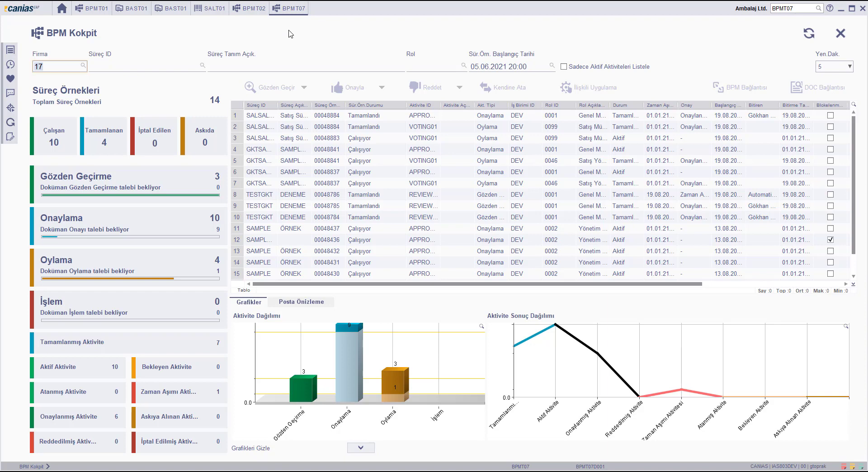
Examine the SALSALESPROC activities in the cockpit list and the available refresh intervals (Yen.Dak.)
left_click(57, 66)
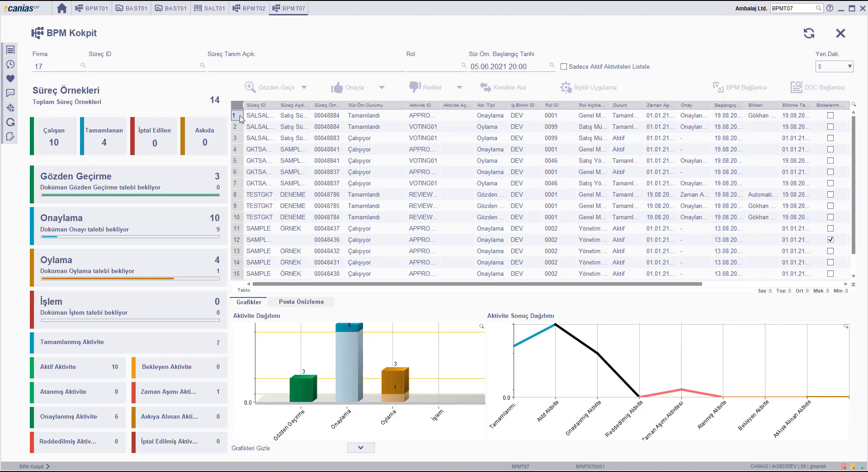
left_click_drag(241, 117, 239, 127)
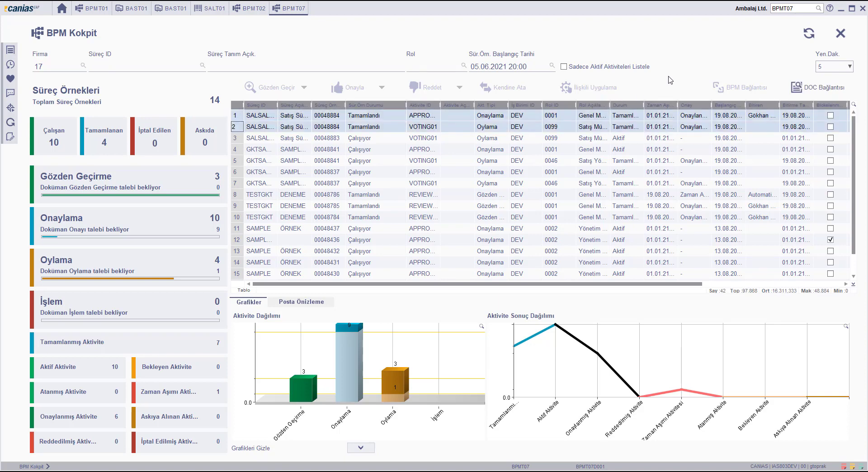
left_click(824, 65)
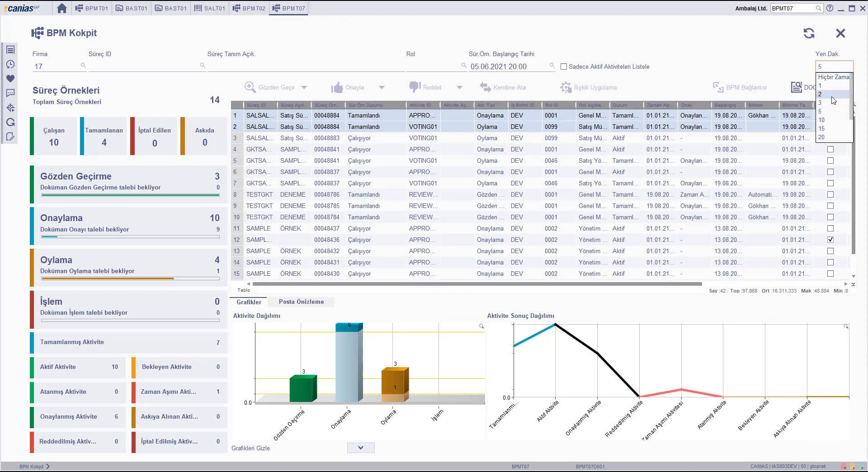
left_click(777, 50)
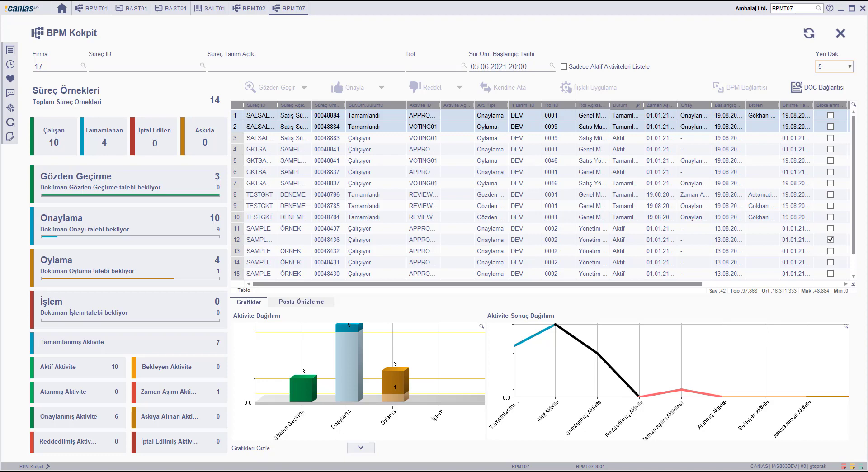
left_click(239, 116)
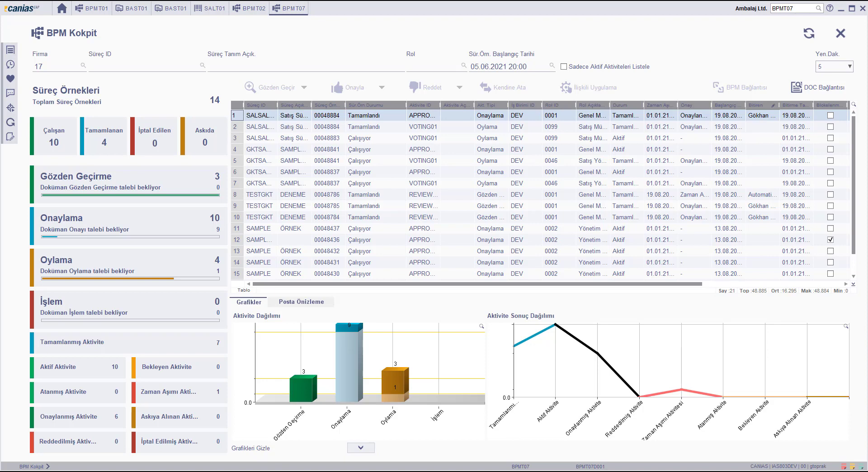
Switch to the web mailbox and check the document number, customer and grand total in the BPM approval e-mail, then return to caniasERP
key("alt+Tab")
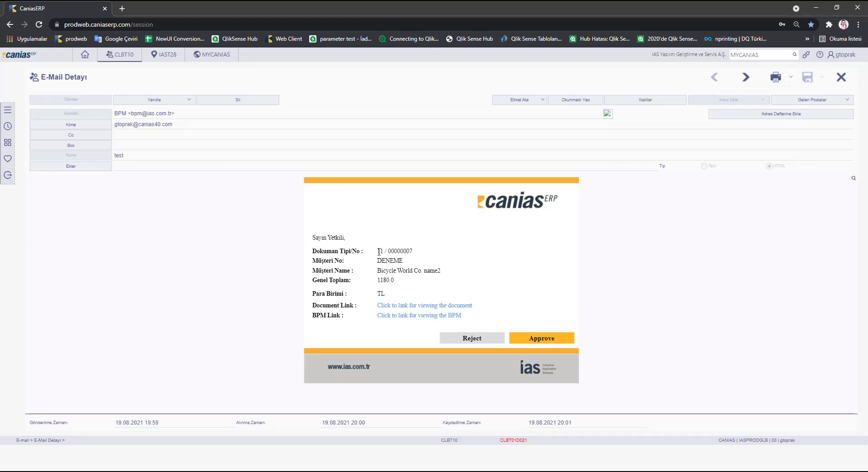
left_click_drag(403, 251, 402, 271)
left_click(386, 281)
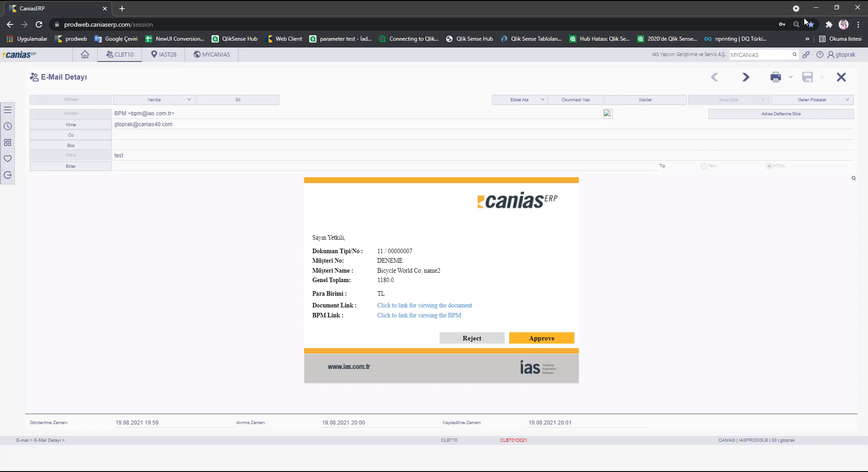
left_click(815, 8)
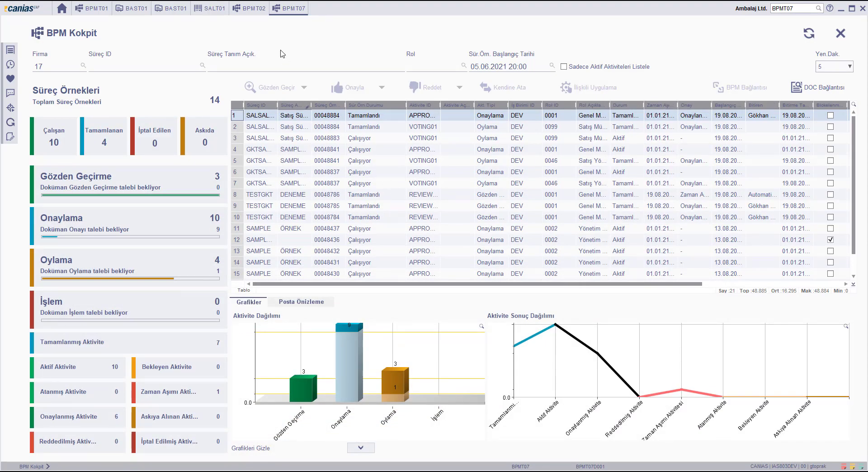
Go back to BPMT01 and reopen the SALSALESPROC definition for editing, accepting the prompt
left_click(93, 8)
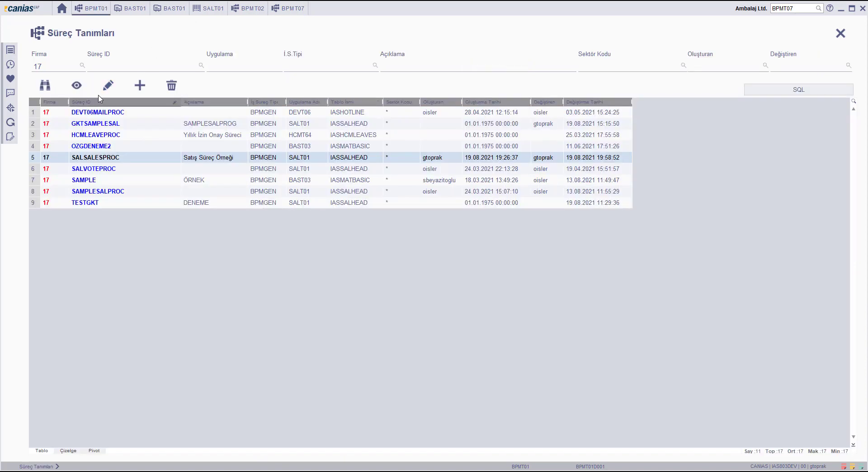
left_click(108, 85)
left_click(412, 262)
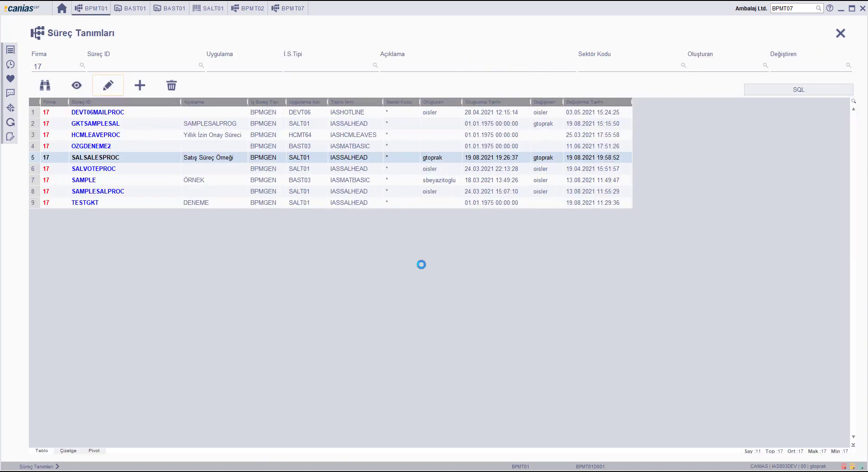